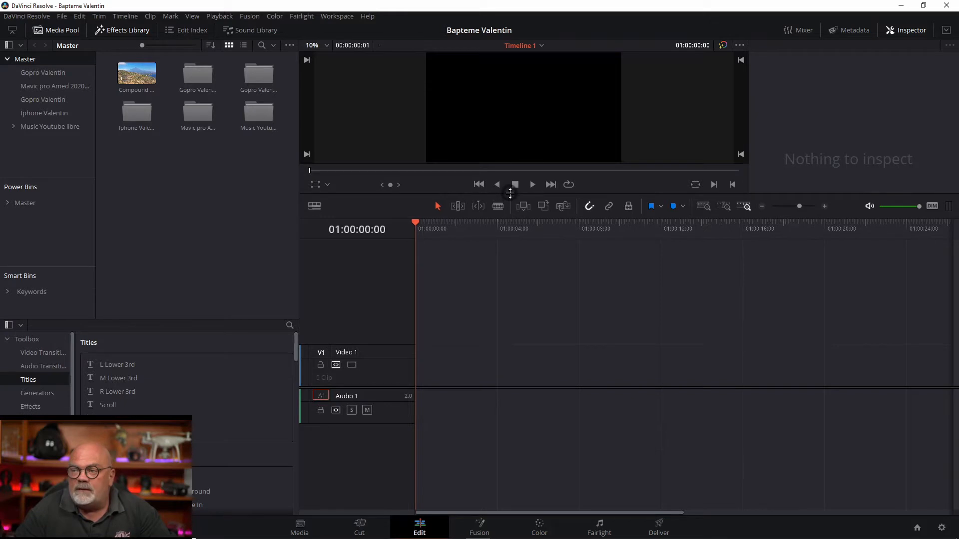
Enlarge the viewer area above the timeline and open DJI_0837.MP4 from the Mavic pro Amed bin.
left_click_drag(510, 193, 499, 336)
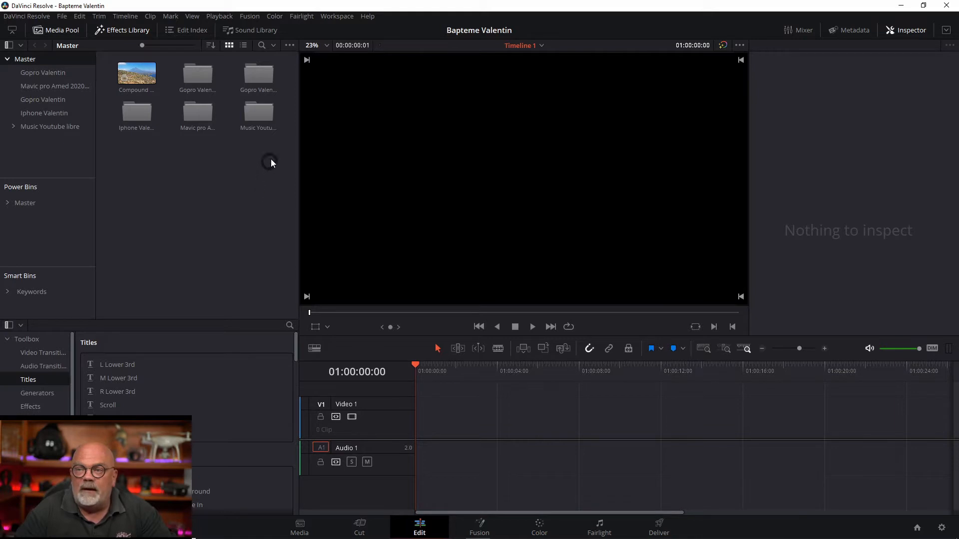
double_click(196, 114)
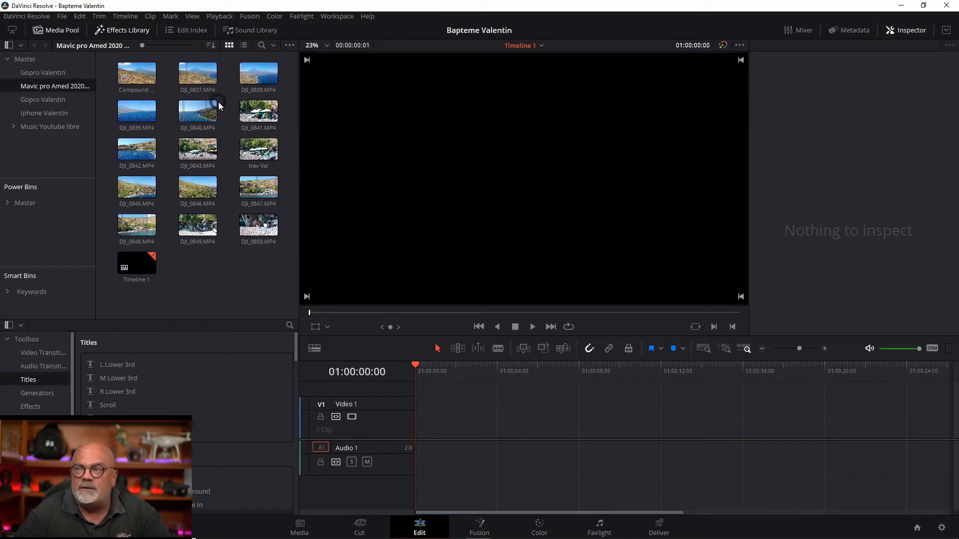
left_click(199, 75)
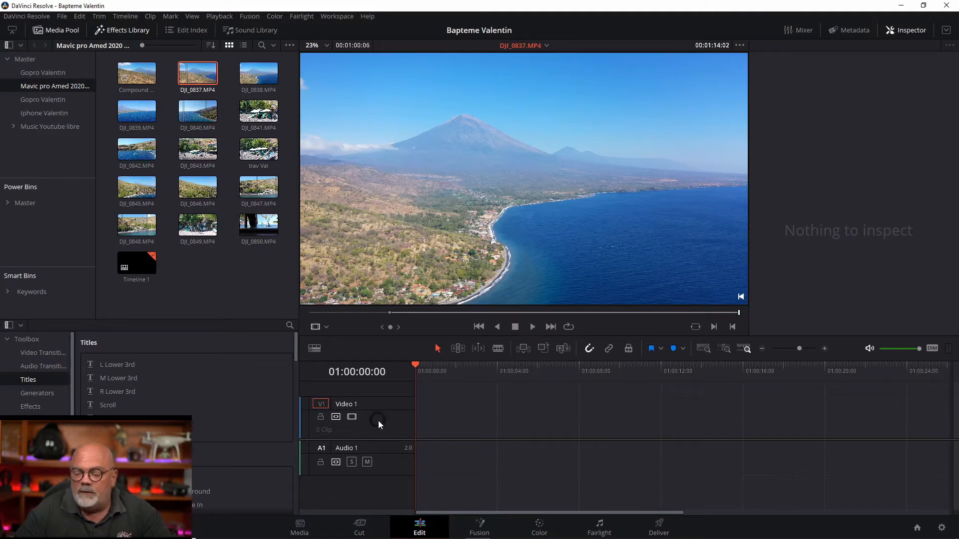
Preview DJI_0837.MP4, mark In and Out points around a 25-second range, and place it at the start of Video 1.
key("l")
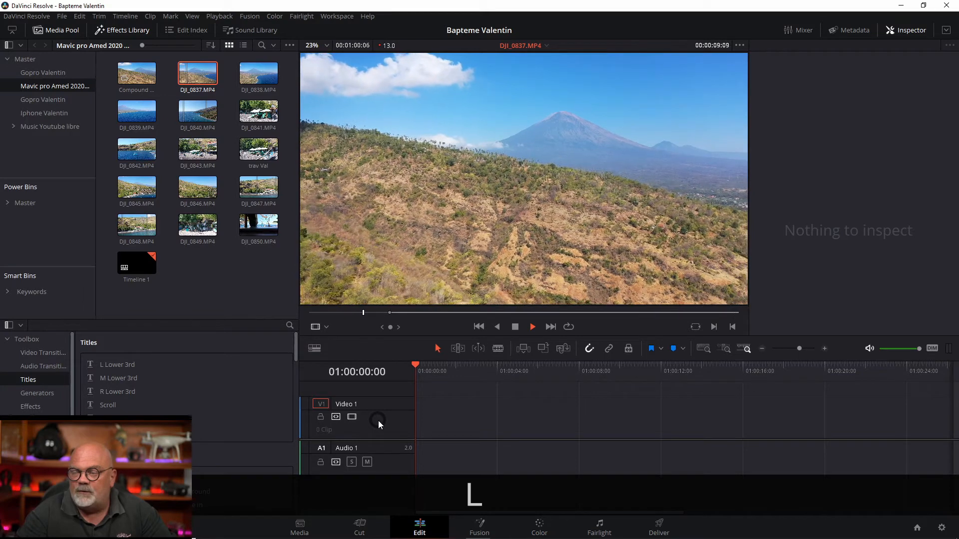
key("l")
key("k")
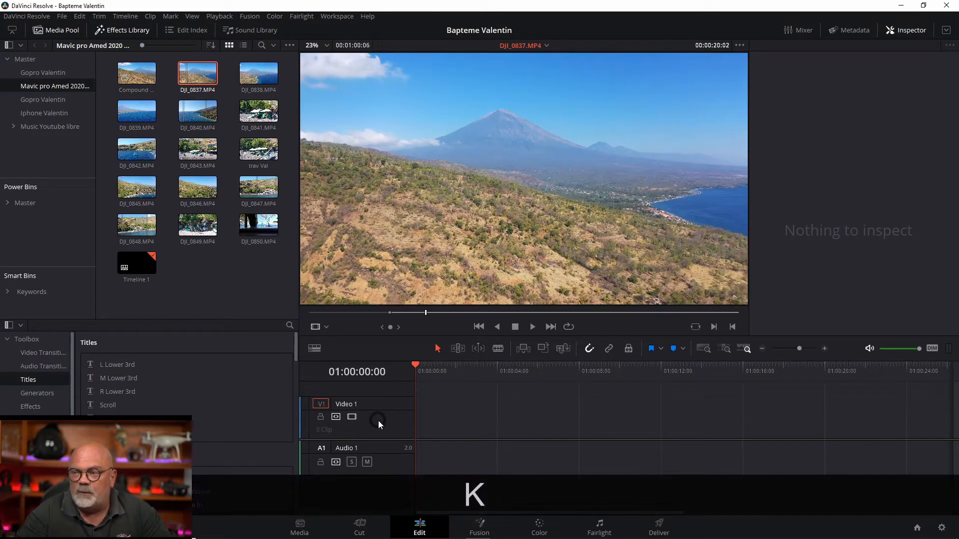
key("space")
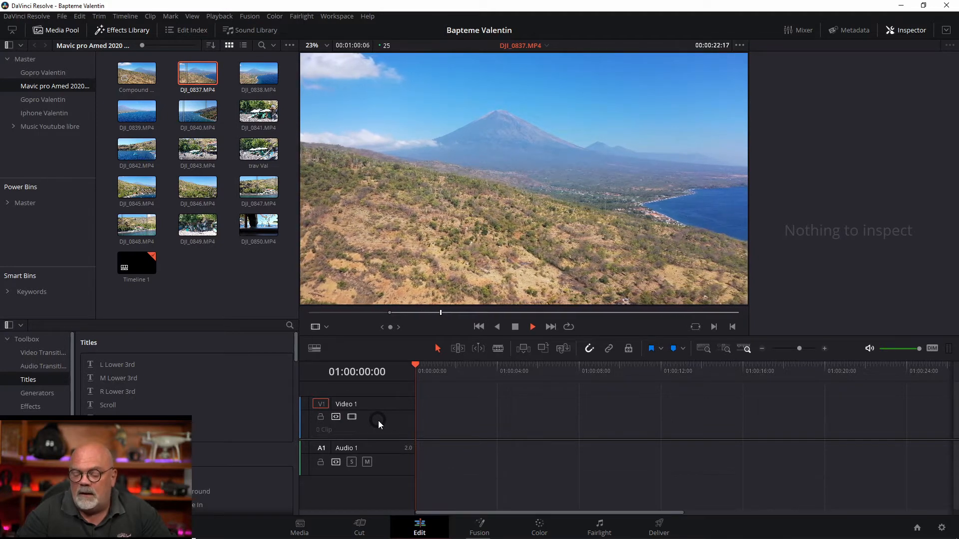
key("l")
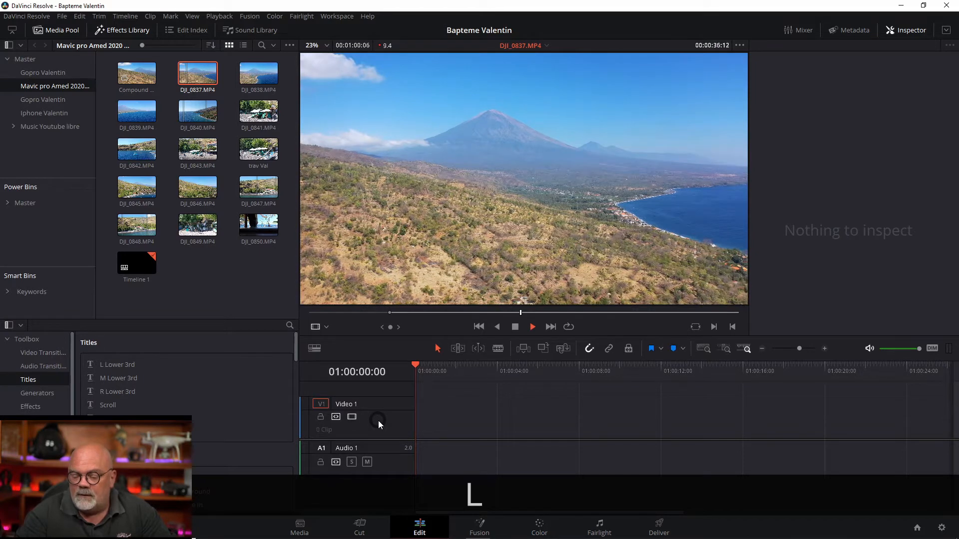
key("i")
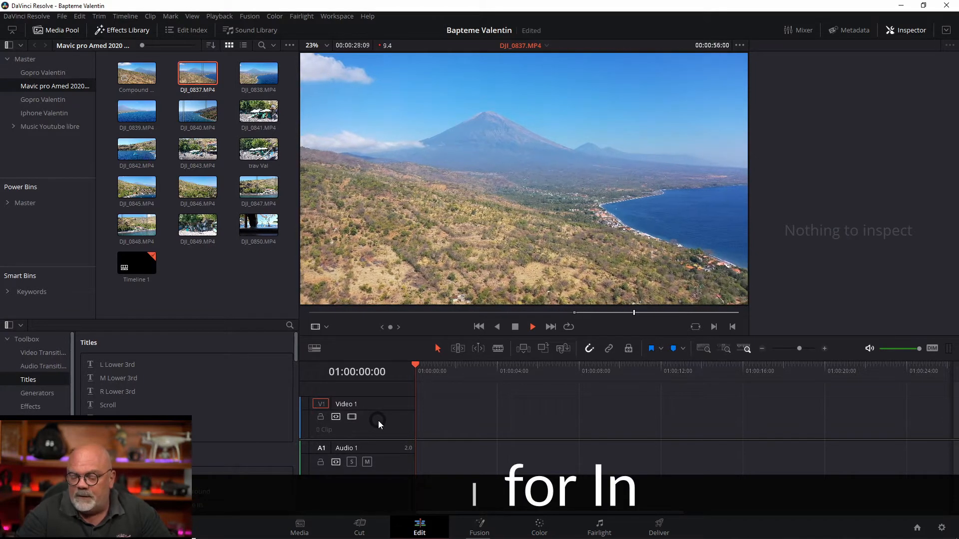
key("o")
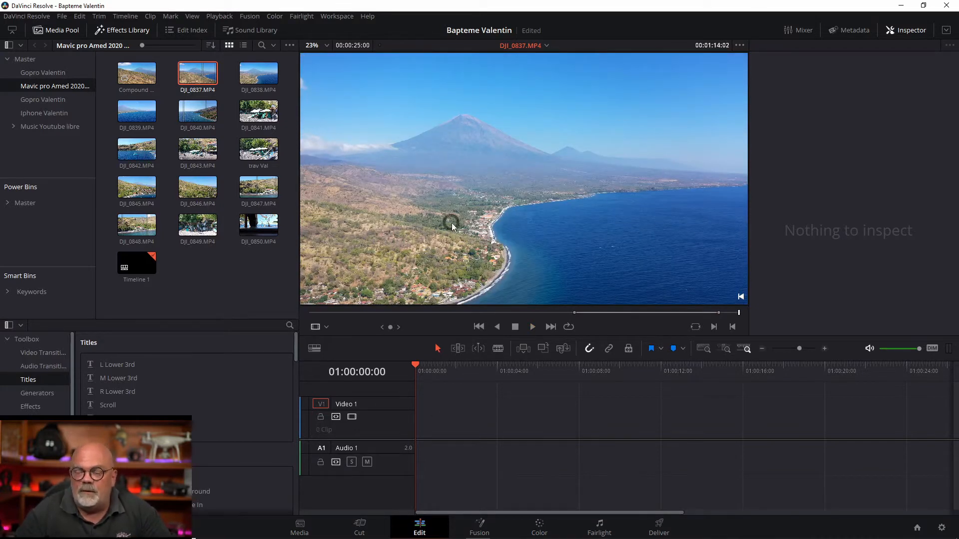
left_click_drag(192, 77, 428, 412)
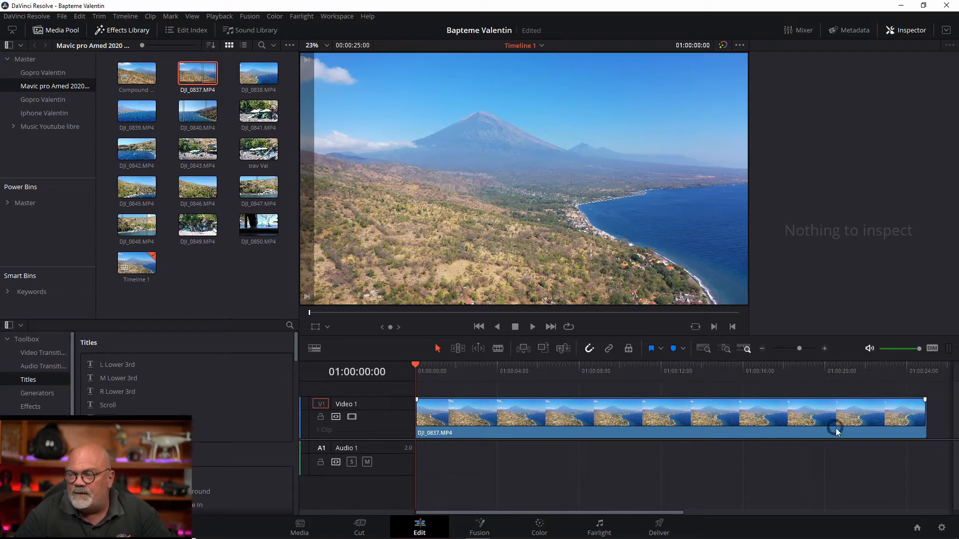
Play the DJI_0837.MP4 clip from the start of the timeline to review its pace.
left_click(723, 349)
left_click(549, 407)
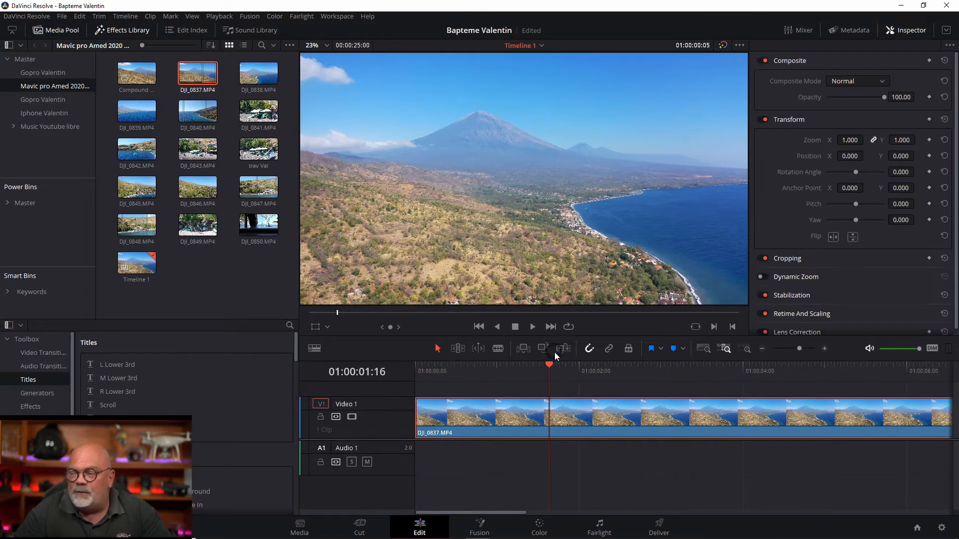
left_click(724, 350)
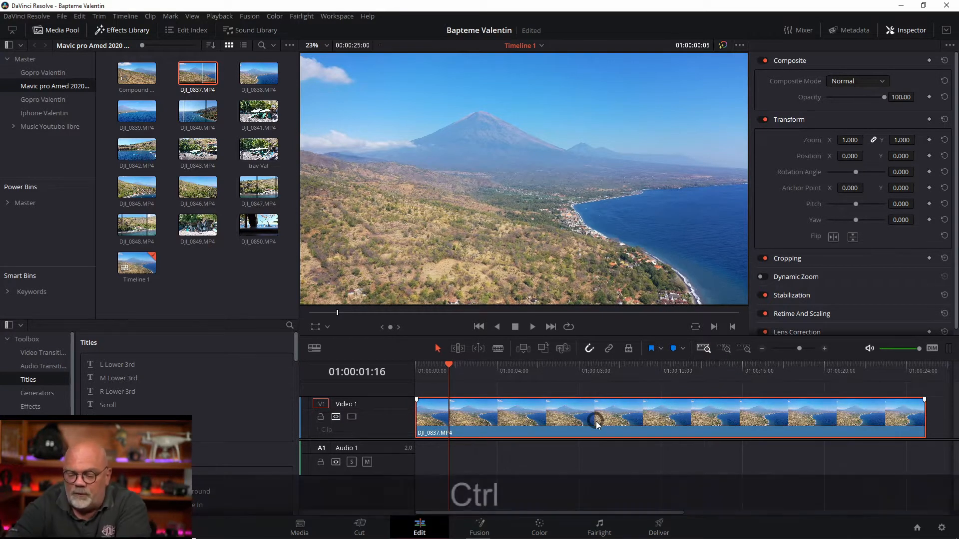
key("ctrl+minus")
key("ctrl+minus")
key("ctrl+minus")
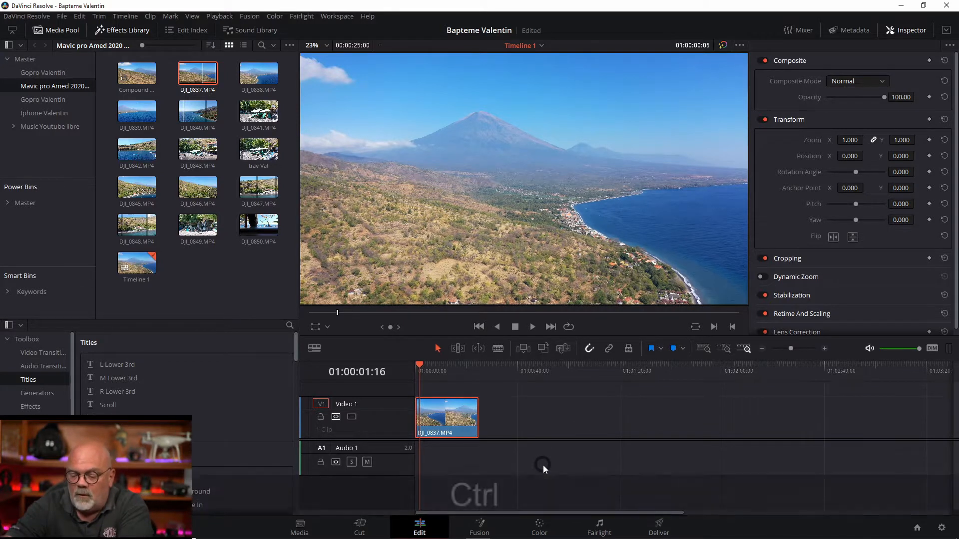
key("ctrl+equal")
key("ctrl+equal")
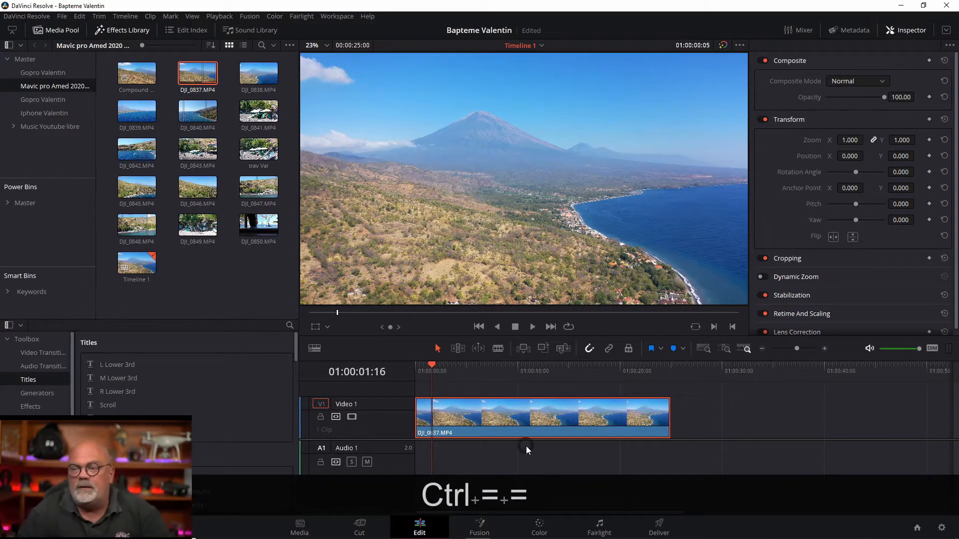
key("ctrl+minus")
key("ctrl+minus")
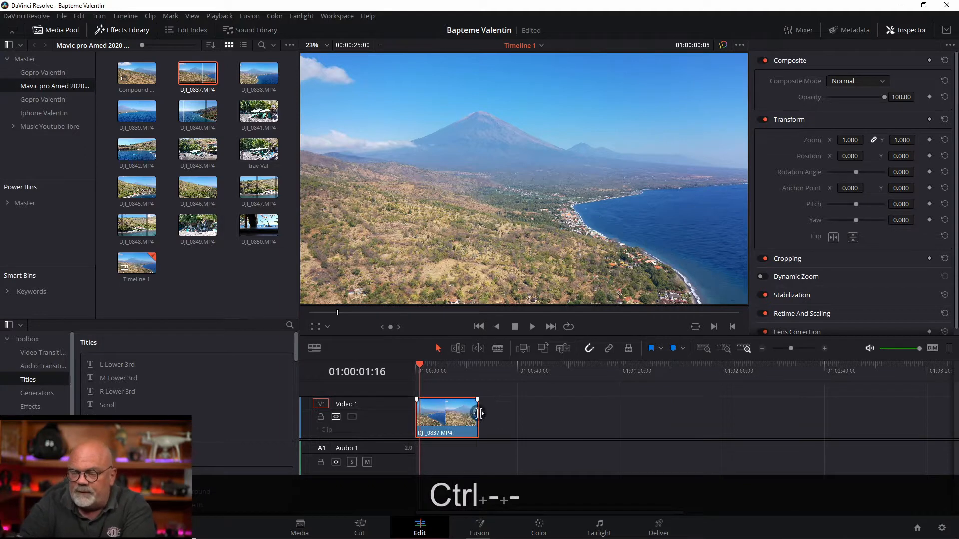
left_click(435, 409)
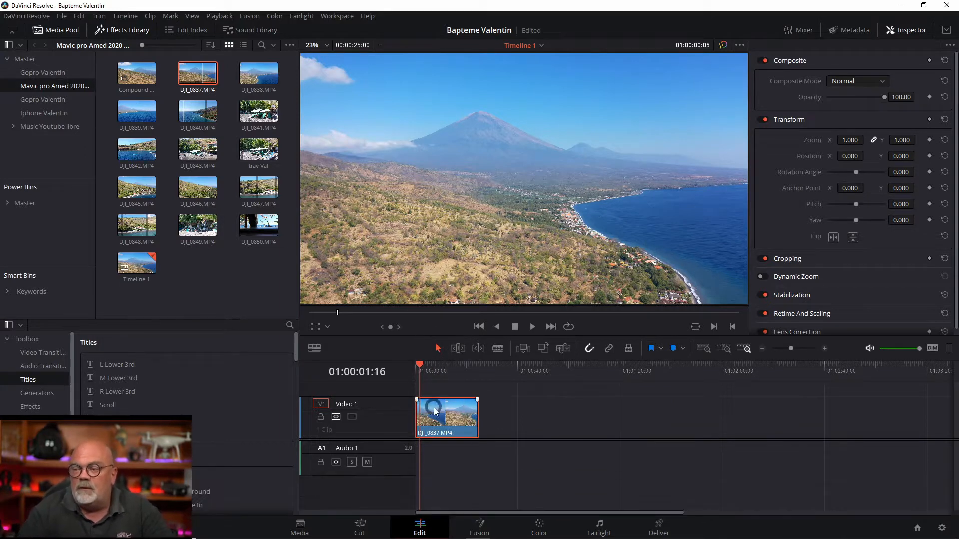
left_click(421, 364)
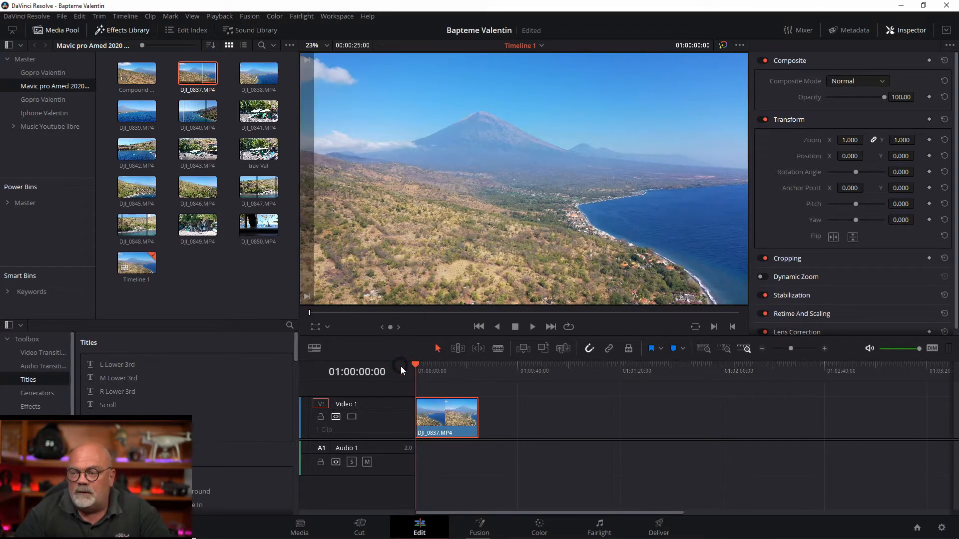
key("space")
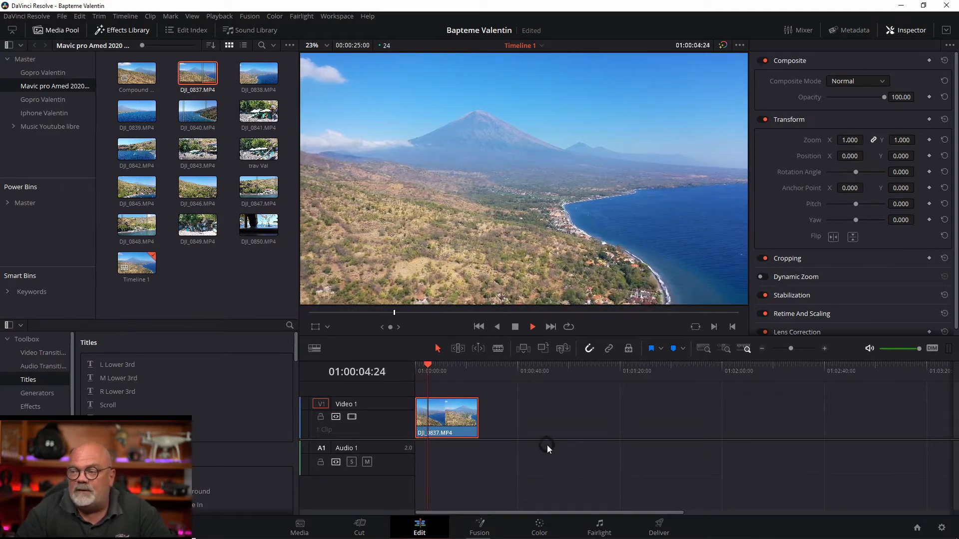
Show the retime controls on the DJI_0837.MP4 timeline clip and change its speed to 400%.
right_click(452, 418)
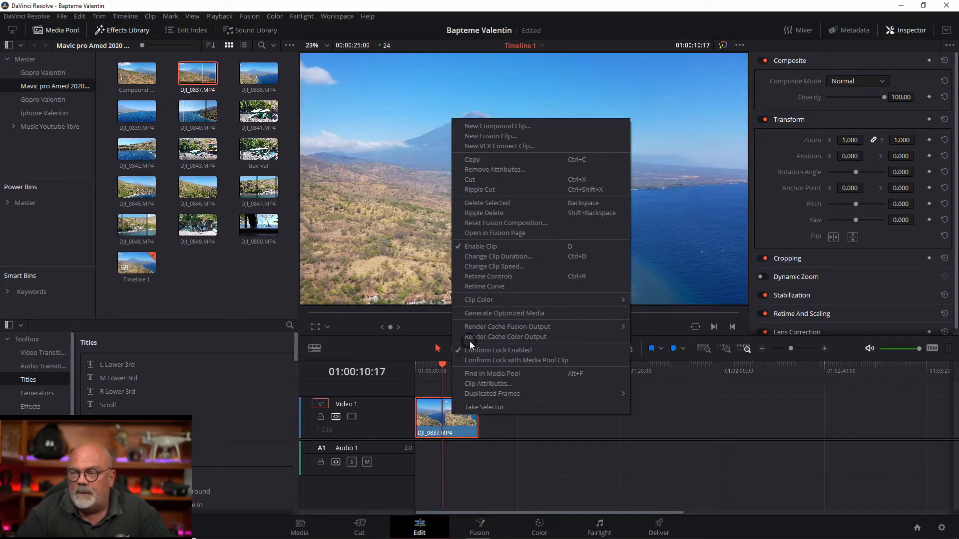
left_click(468, 276)
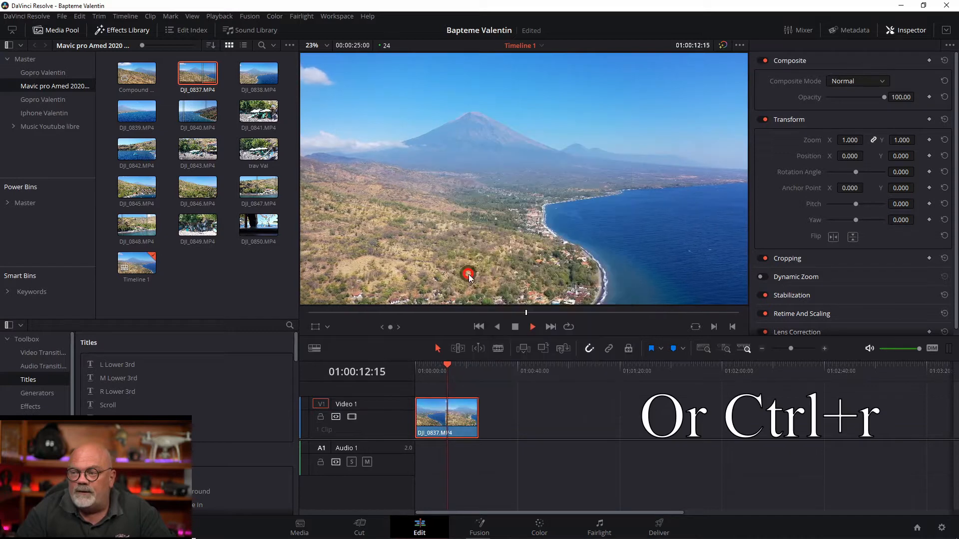
left_click(450, 432)
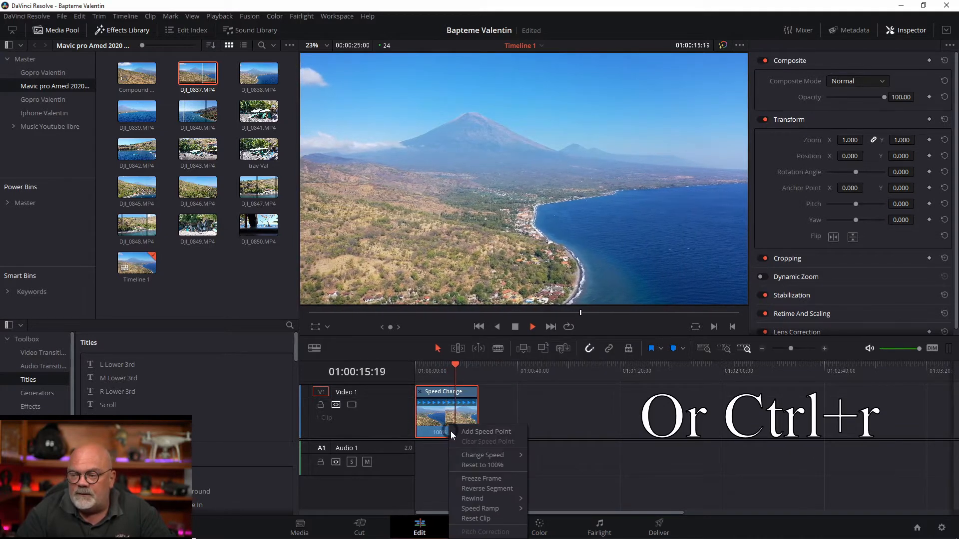
mouse_move(477, 456)
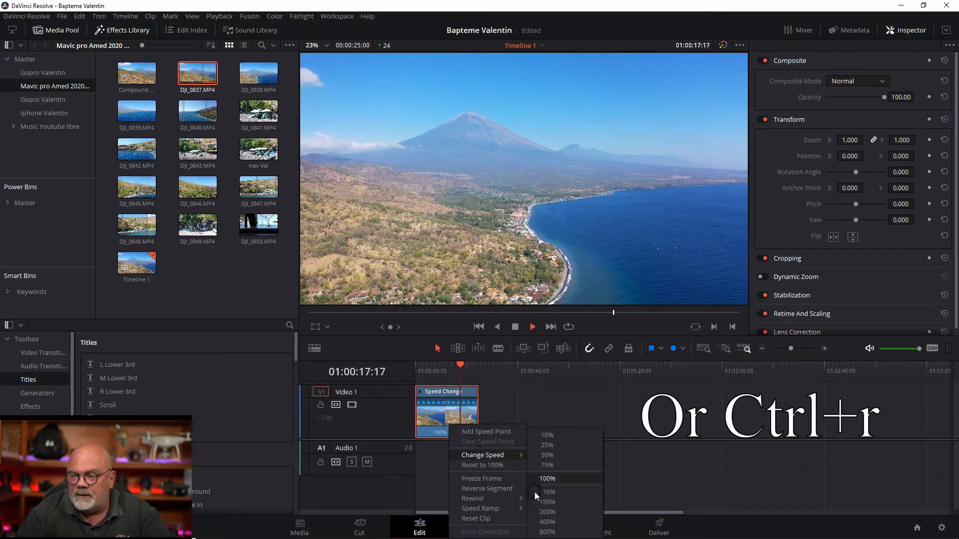
left_click(544, 519)
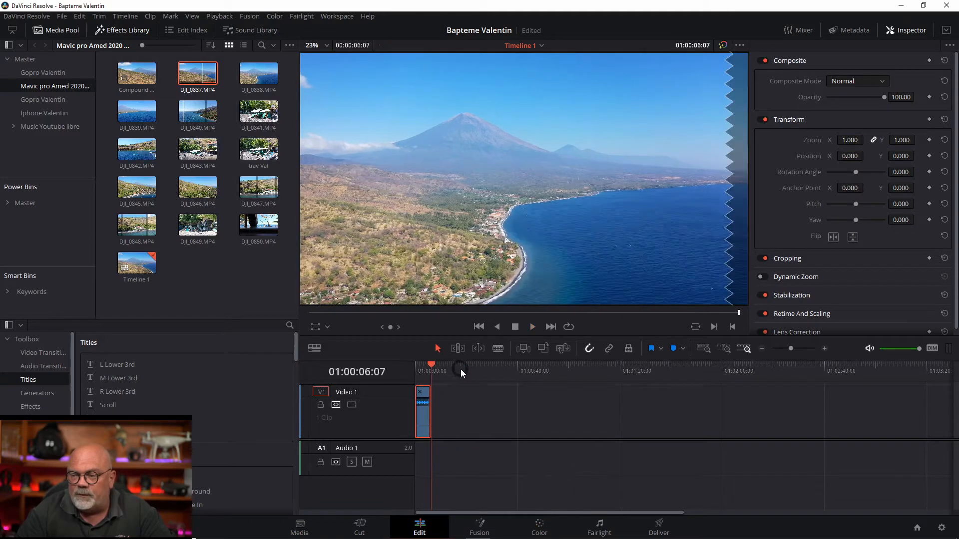
Play back the sped-up drone clip from the beginning of the timeline.
left_click_drag(439, 367, 389, 364)
key("space")
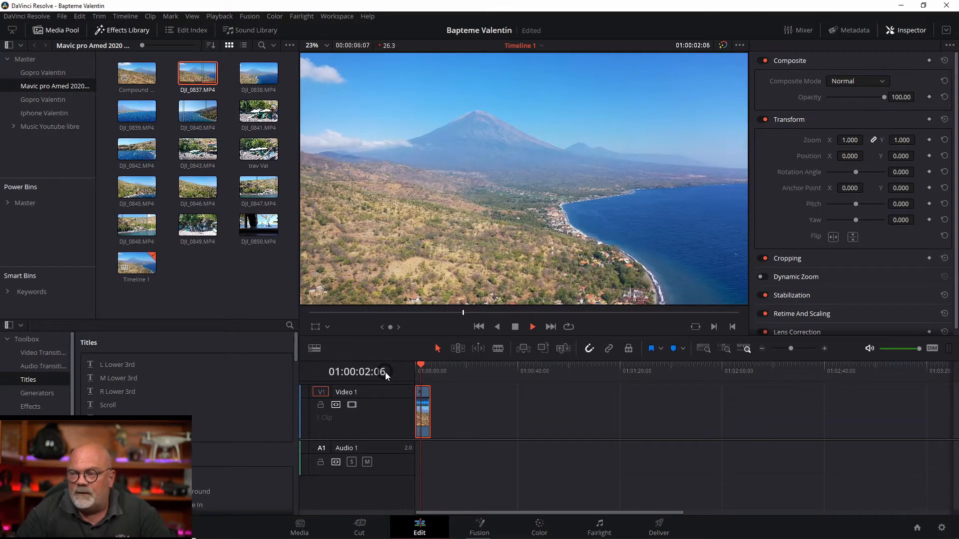
key("space")
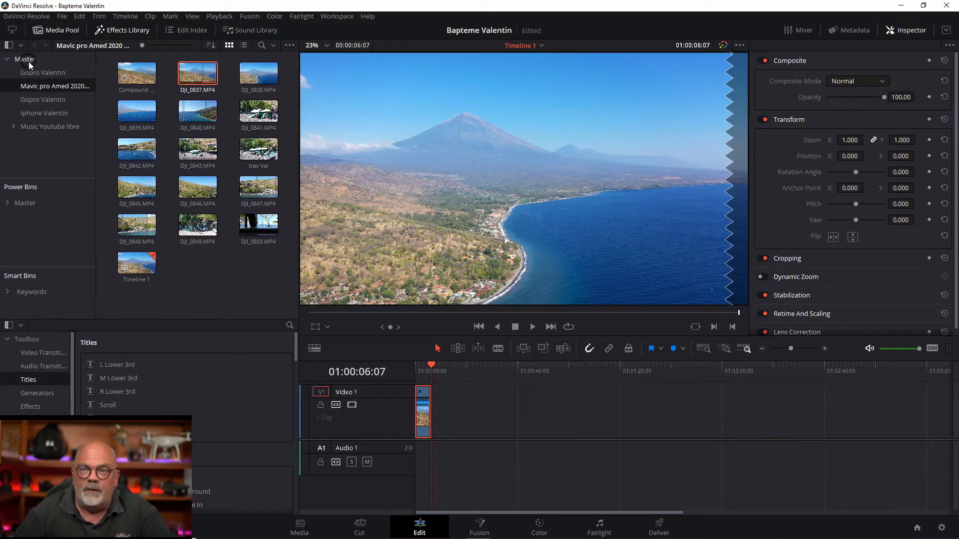
Append all clips from the Iphone bin directly after the drone clip and preview the first of them.
left_click(38, 113)
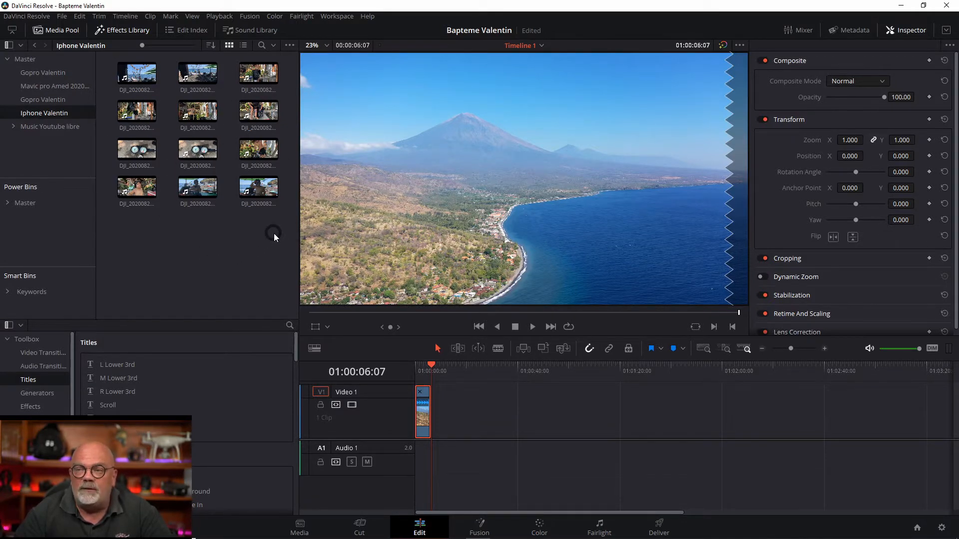
left_click_drag(274, 233, 433, 415)
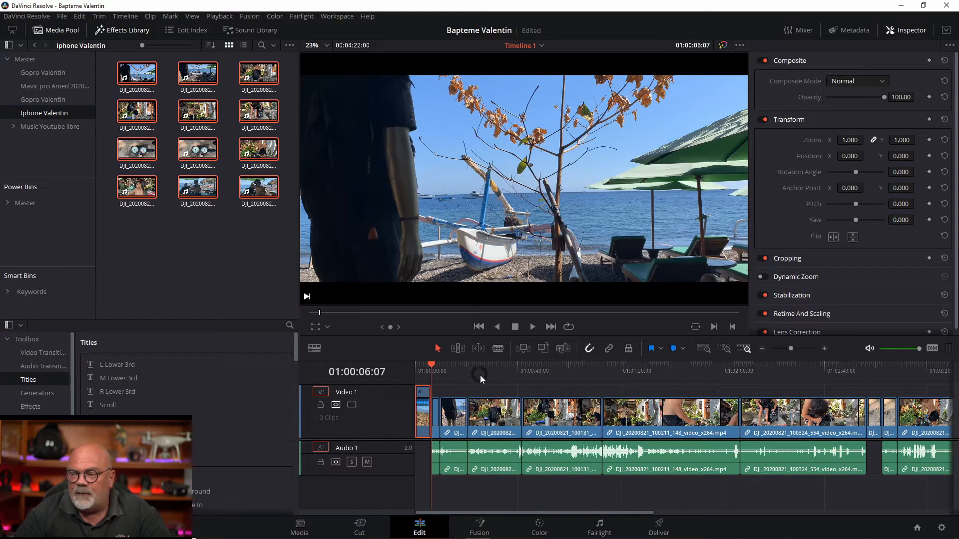
key("space")
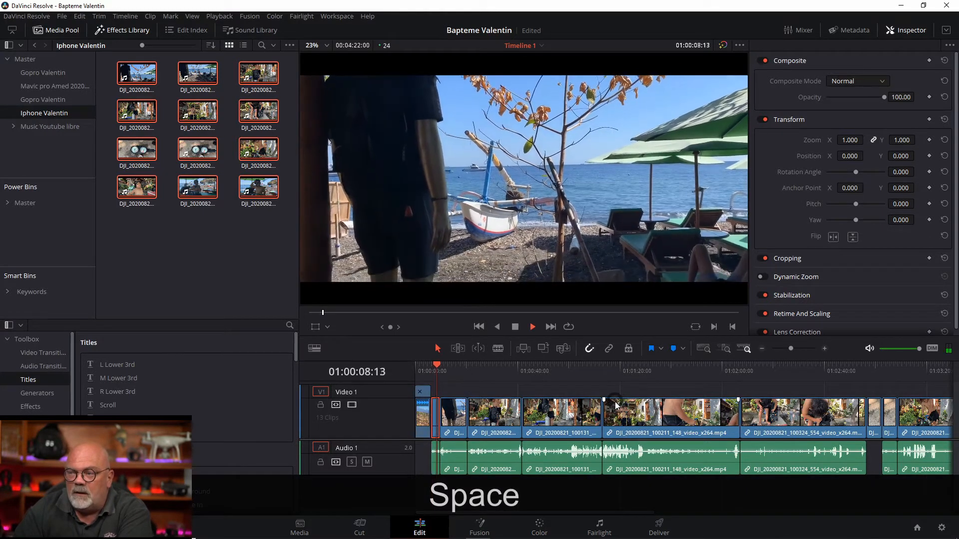
key("space")
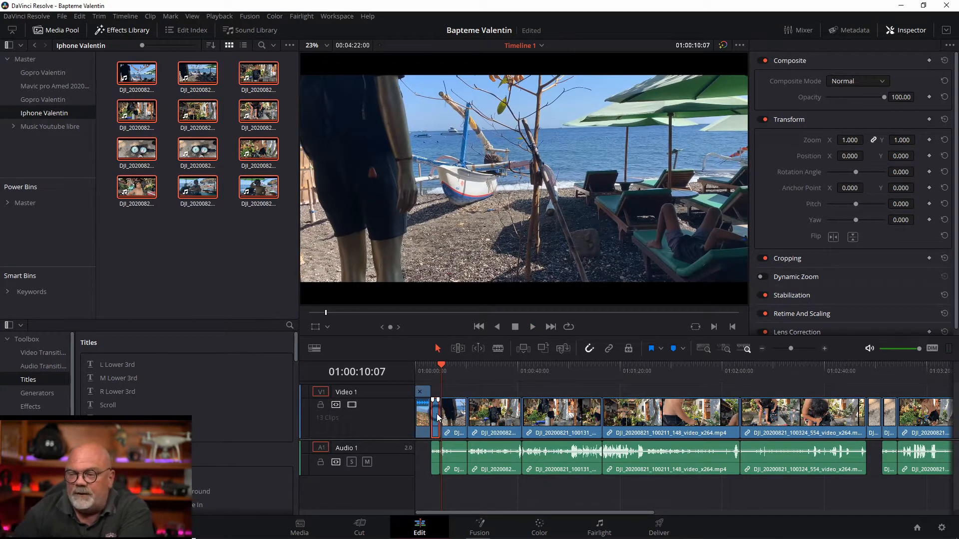
Ripple delete the first Iphone clip together with its linked audio so the following clips close the gap.
key("BackSpace")
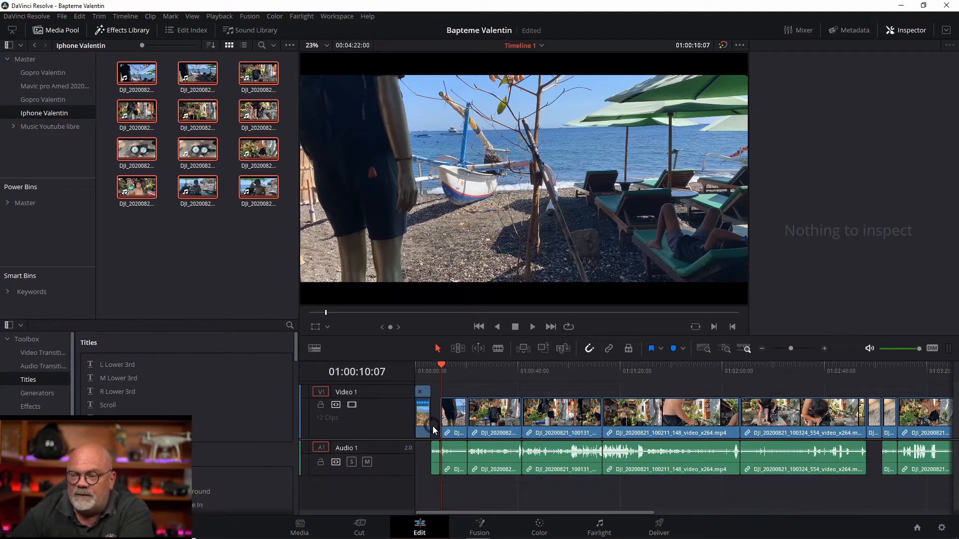
key("ctrl+z")
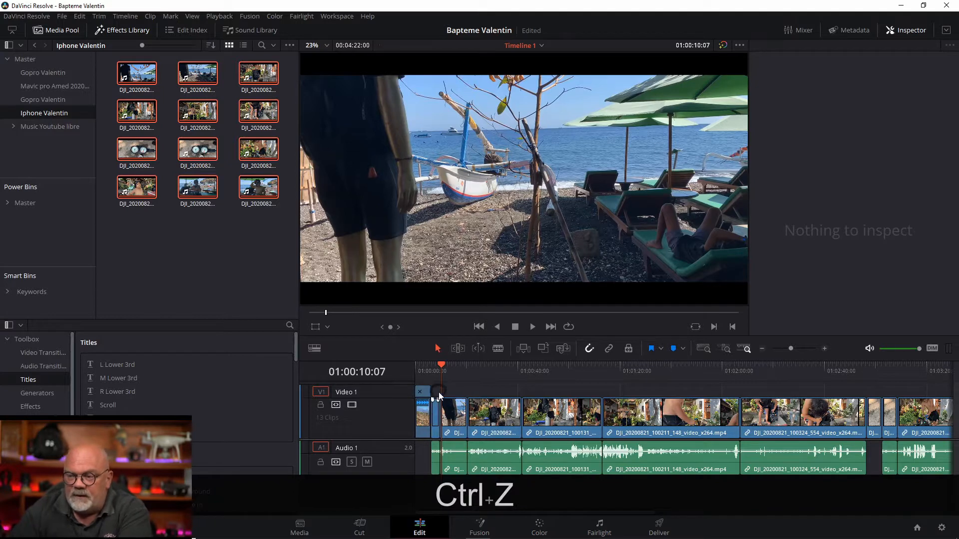
left_click(434, 459)
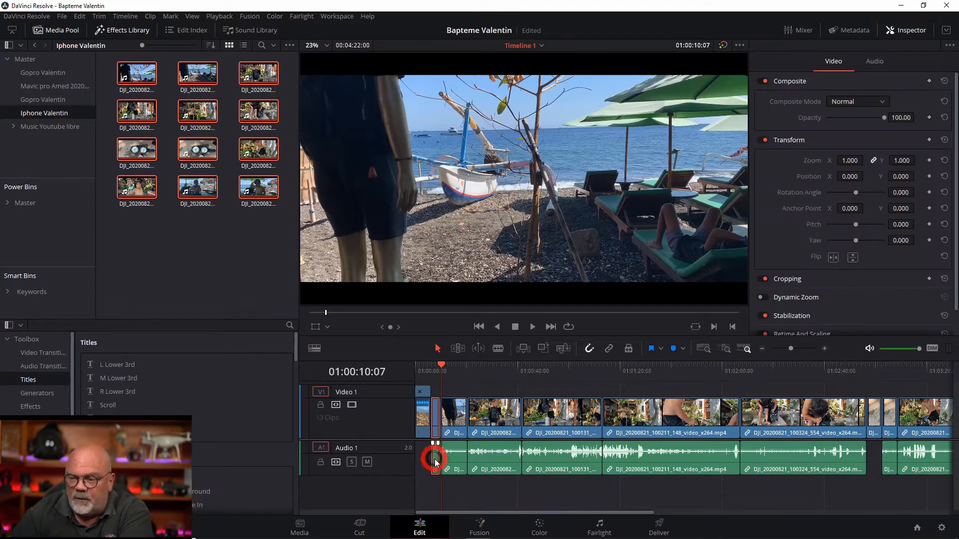
key("Delete")
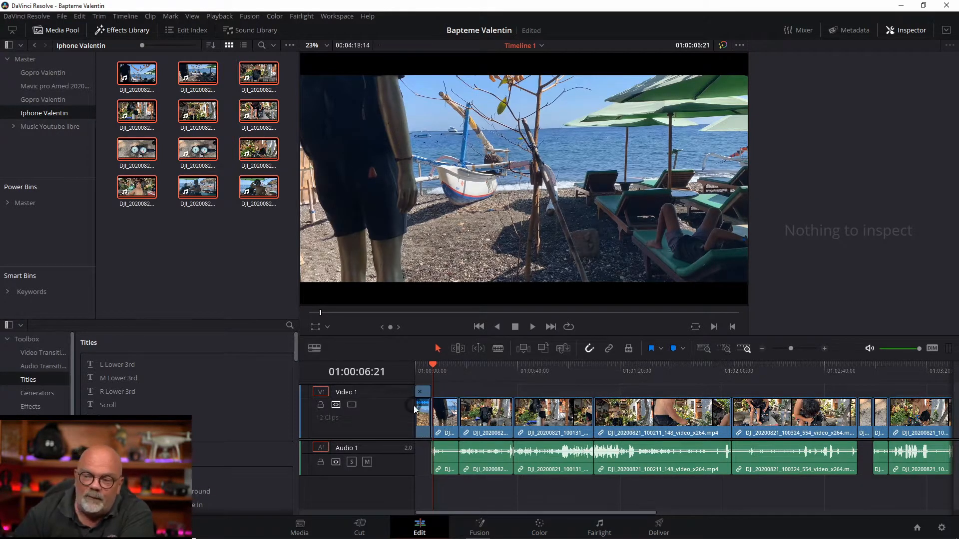
Select the Iphone clip directly after the drone shot and play it through to about 01:00:16:17.
left_click(446, 402)
key("space")
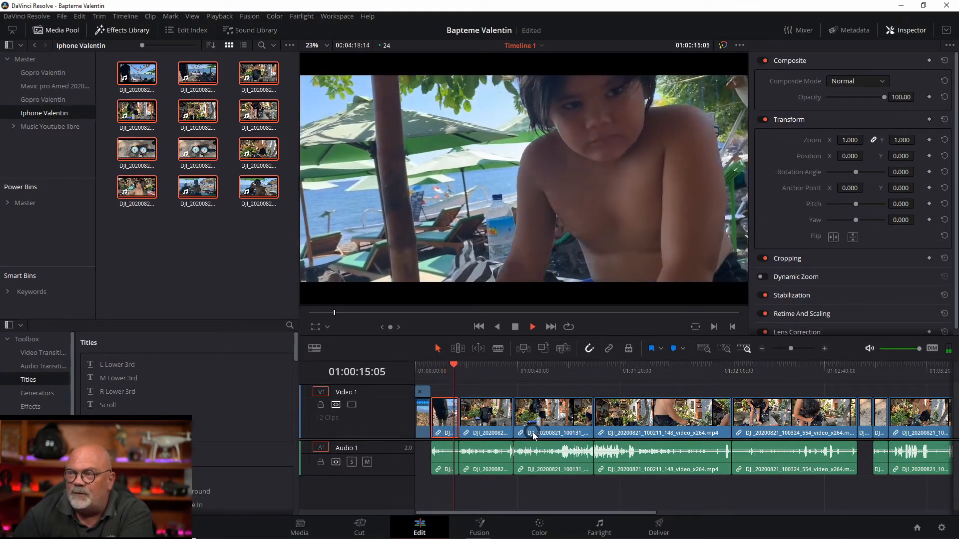
key("space")
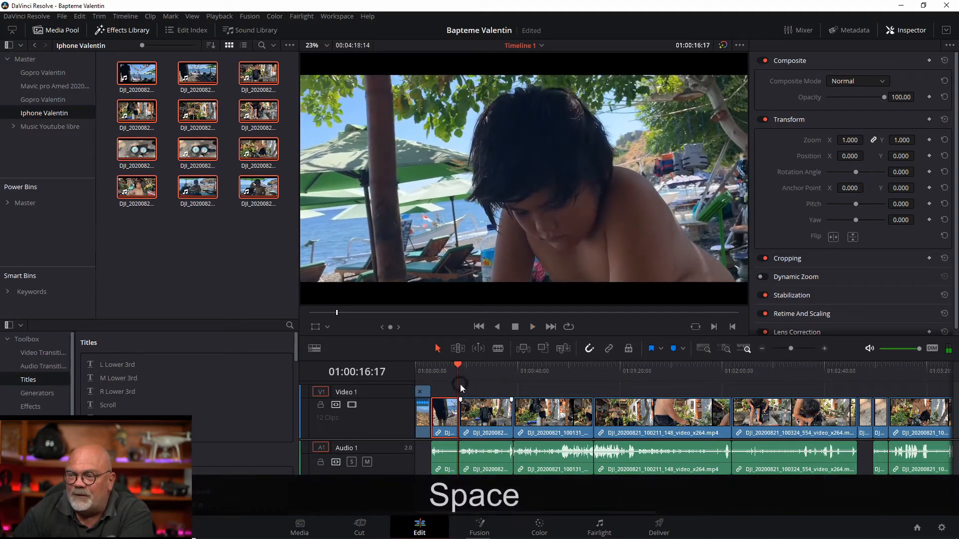
Ripple trim the end of the Iphone clip directly after the drone shot at 01:00:15:00 so the following clips close up.
key("Down")
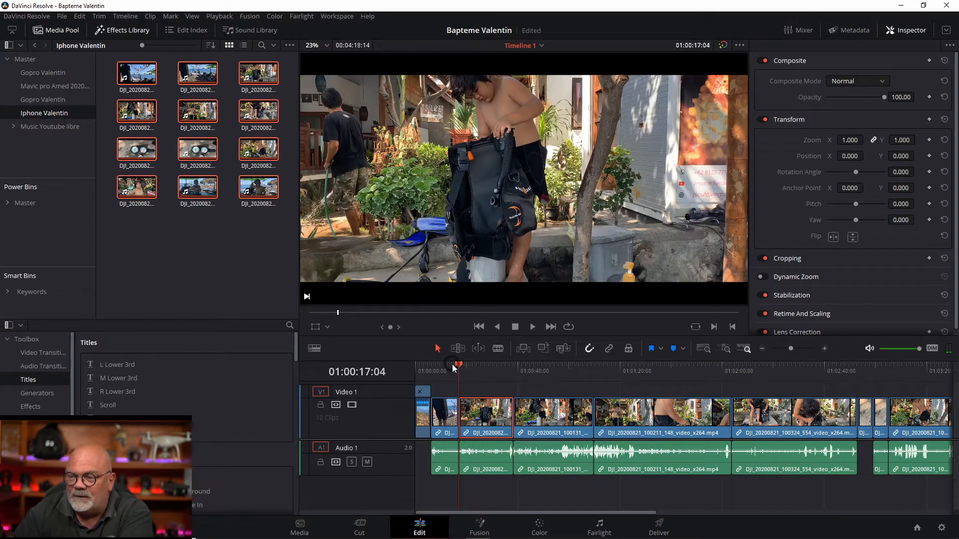
left_click_drag(449, 366, 450, 366)
key("Down")
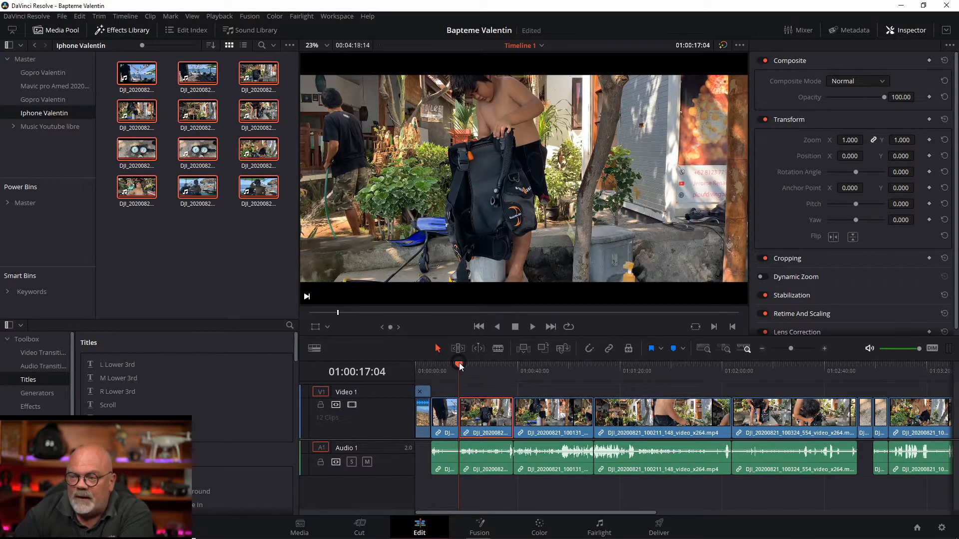
left_click_drag(459, 364, 454, 365)
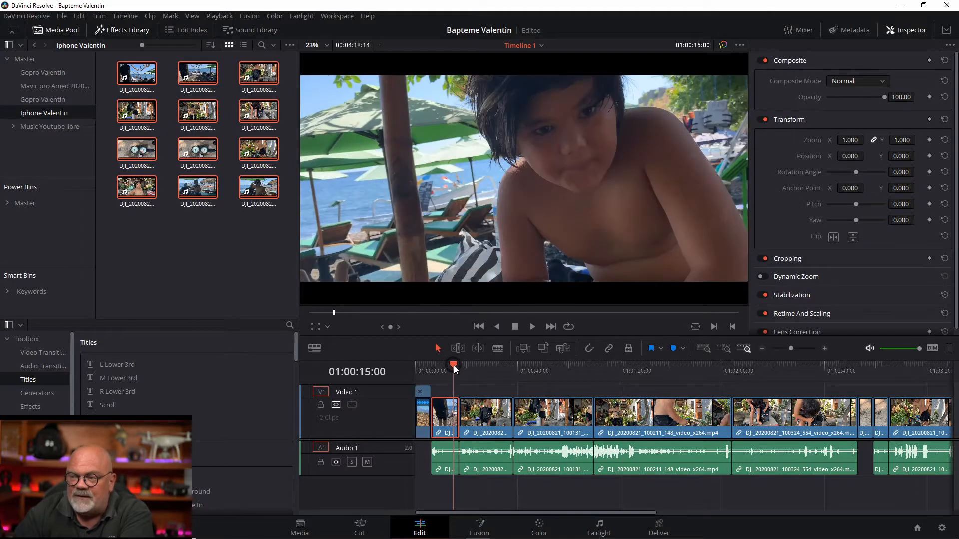
mouse_move(380, 529)
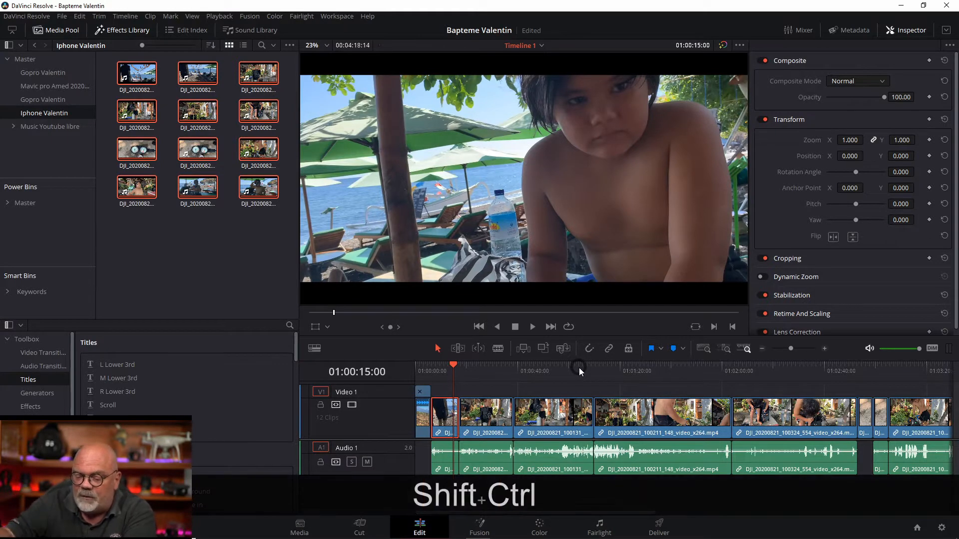
key("ctrl+shift+bracketright")
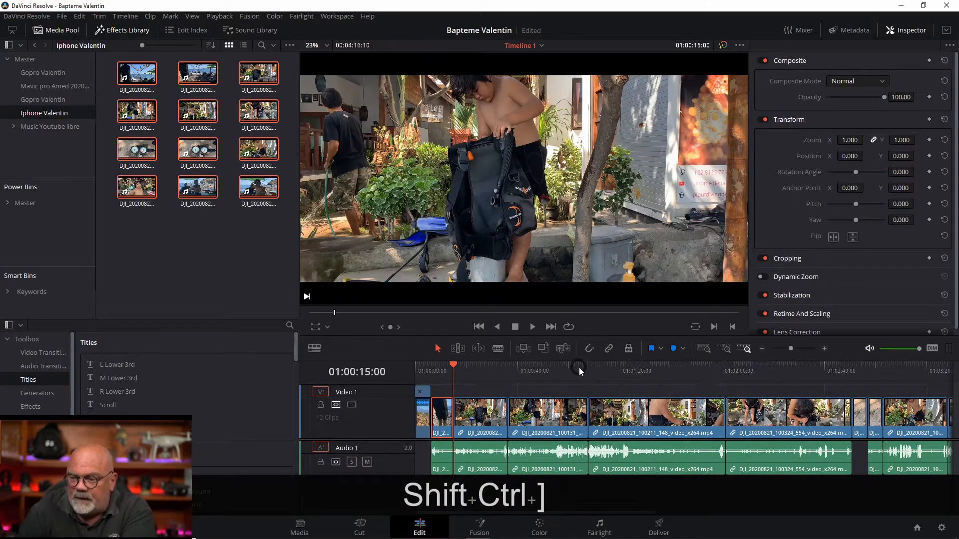
Play across the new cut, replay the timeline from the beginning, and scrub into the second Iphone clip.
left_click(449, 366)
left_click(444, 364)
key("space")
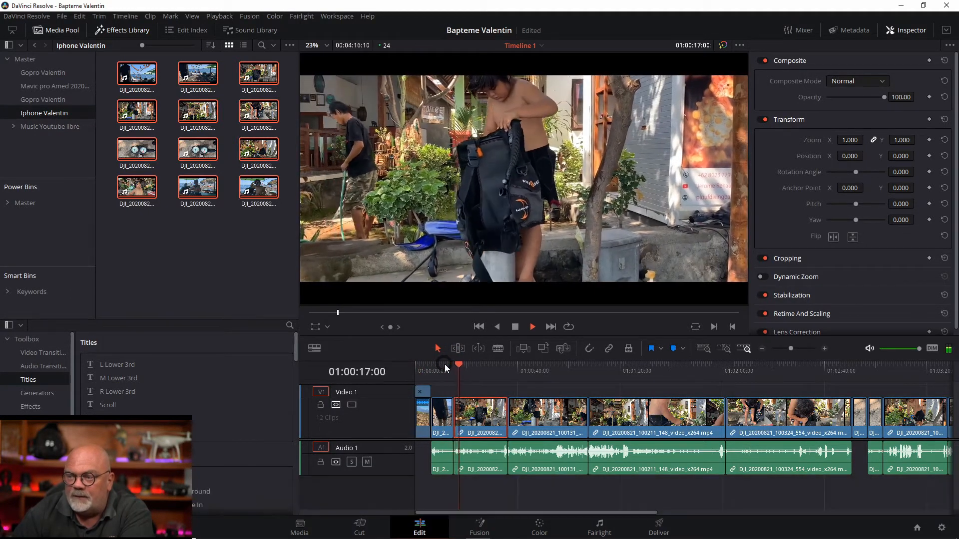
key("Home")
key("space")
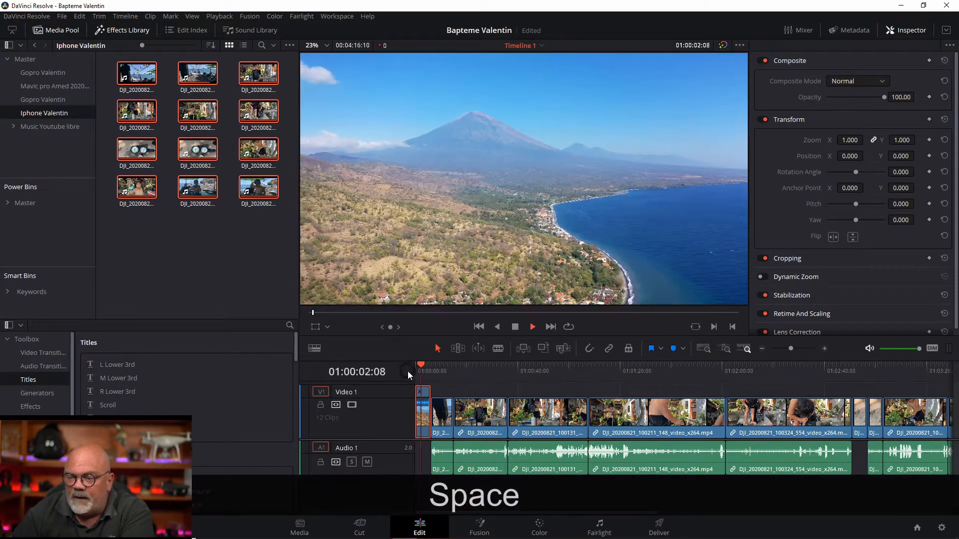
left_click_drag(421, 367, 428, 366)
left_click_drag(434, 365, 479, 360)
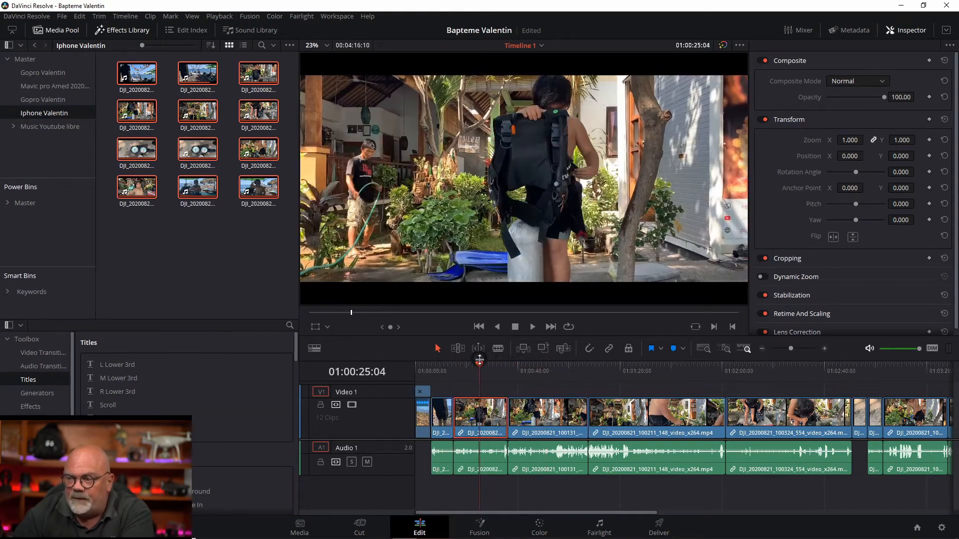
Show the retime controls on the second Iphone clip and change its speed to 400%.
right_click(466, 423)
key("space")
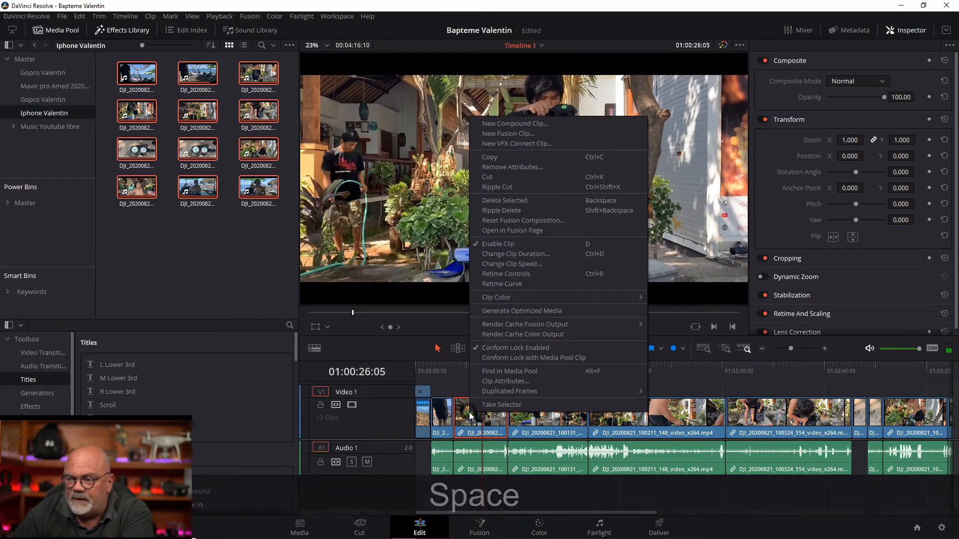
left_click(497, 274)
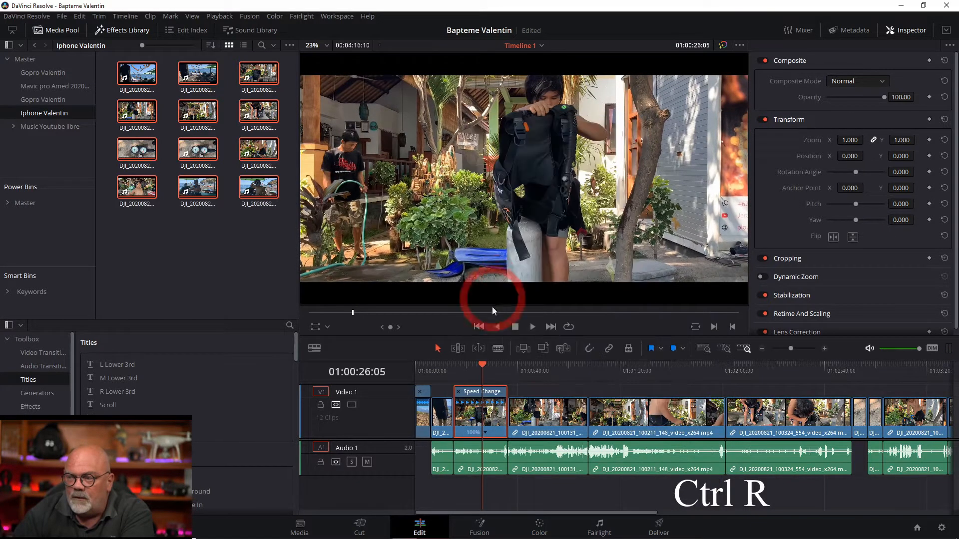
left_click(485, 432)
mouse_move(530, 455)
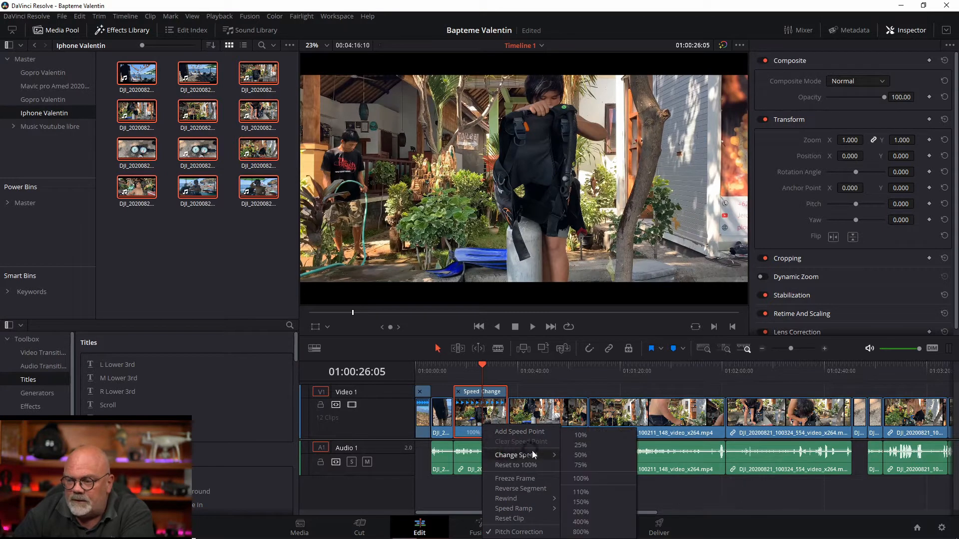
left_click(580, 522)
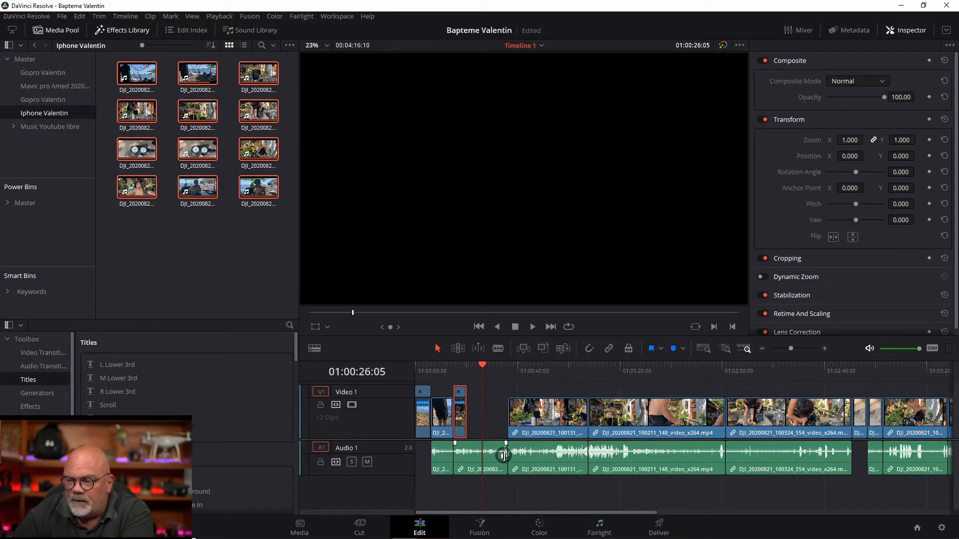
Shorten the second Iphone clip's audio to end with its sped-up video and turn timeline snapping on.
left_click_drag(502, 455, 459, 453)
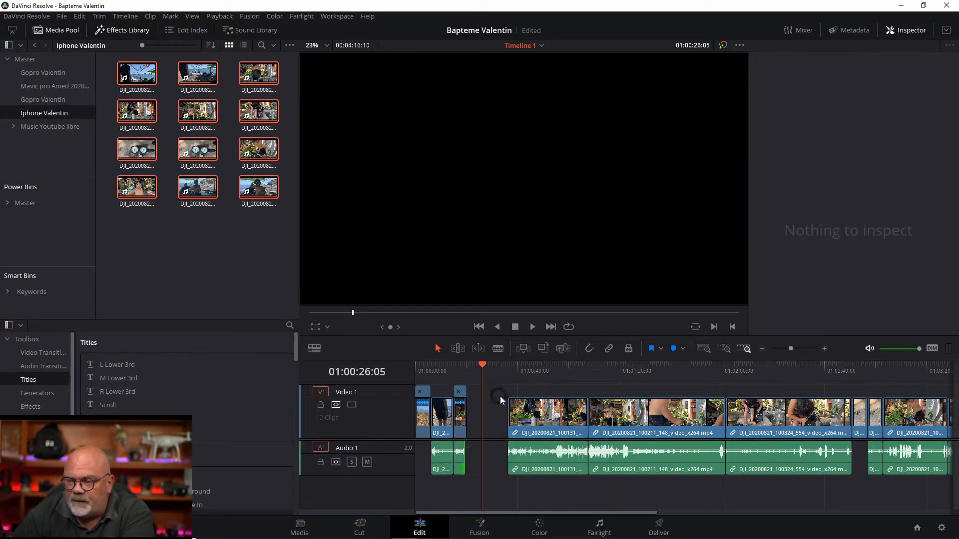
left_click(586, 349)
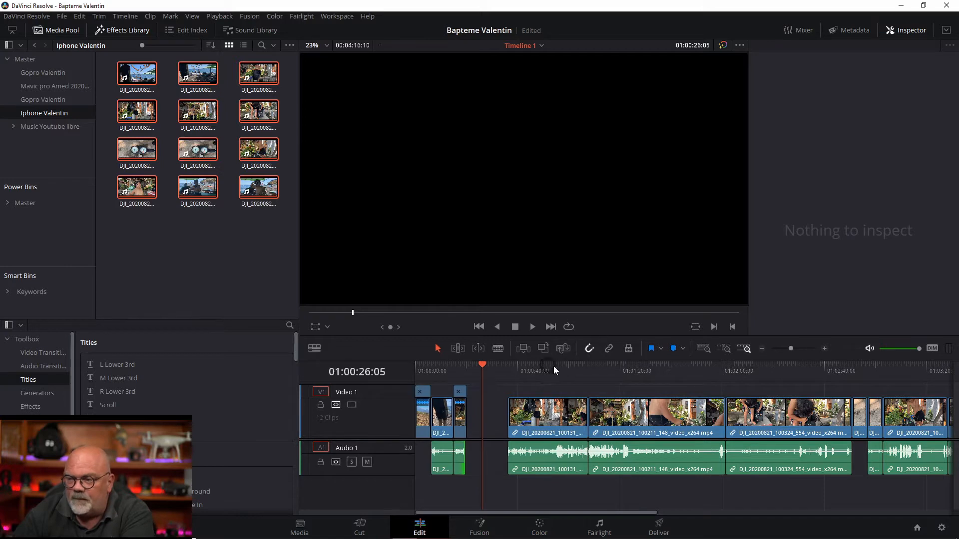
left_click(461, 462)
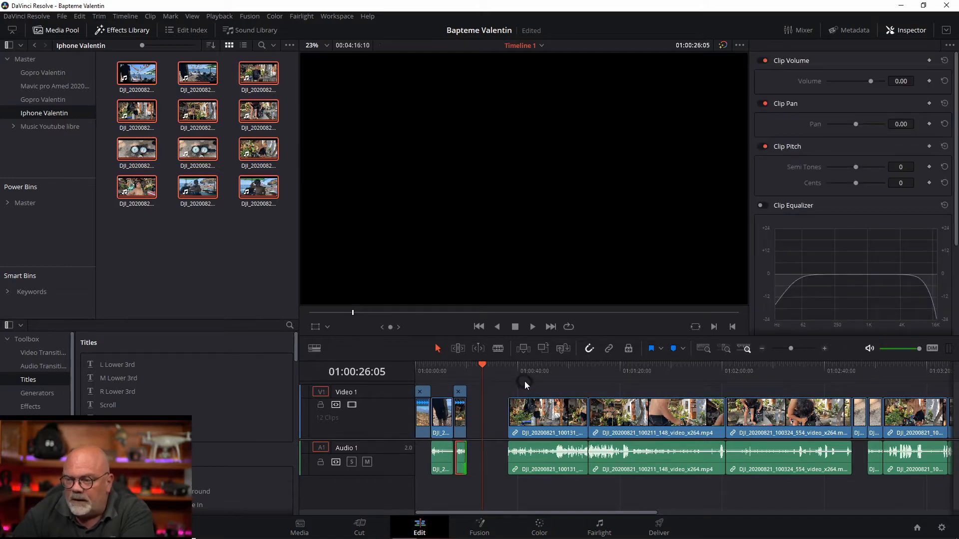
Preview the third Iphone clip and scrub on through the fourth one, playing it to about 01:01:47:01.
left_click(509, 367)
key("space")
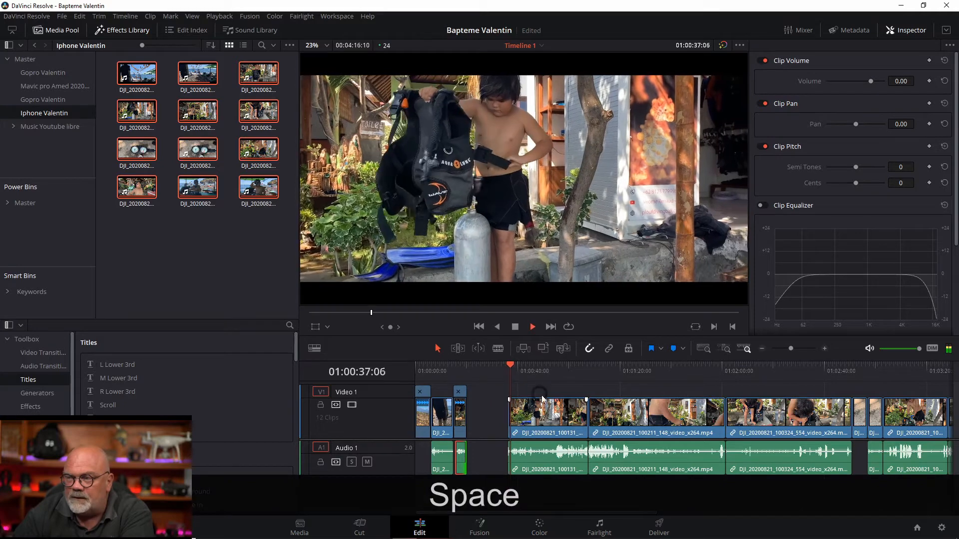
left_click(515, 364)
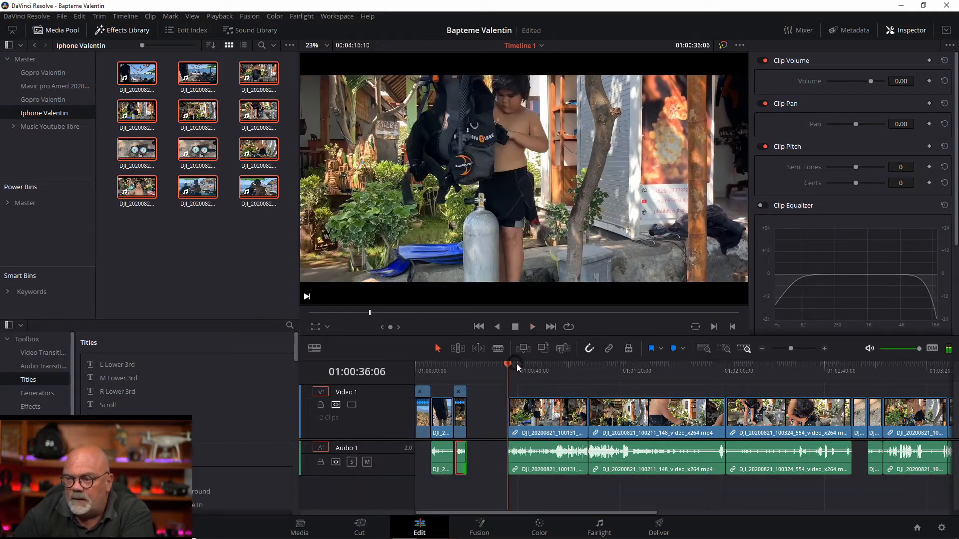
left_click_drag(516, 363, 682, 368)
key("space")
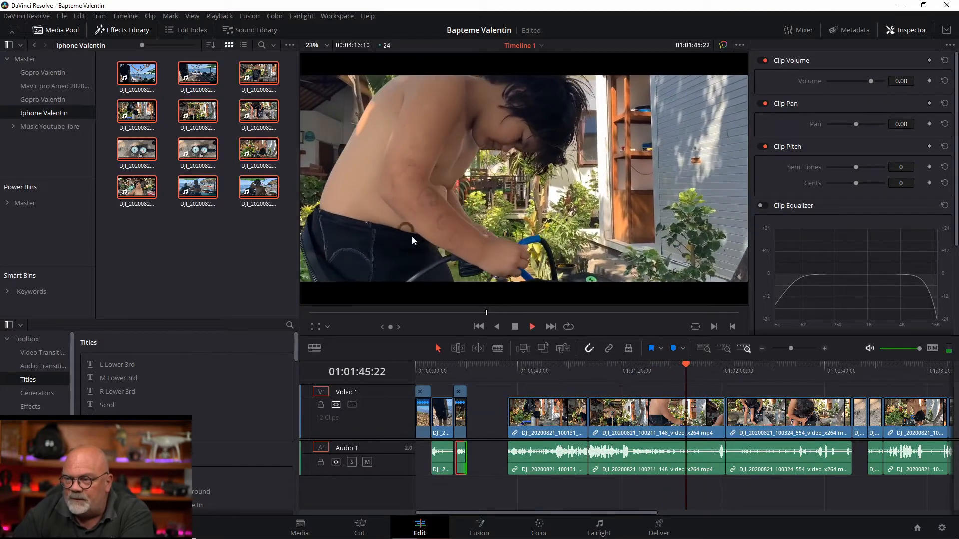
key("space")
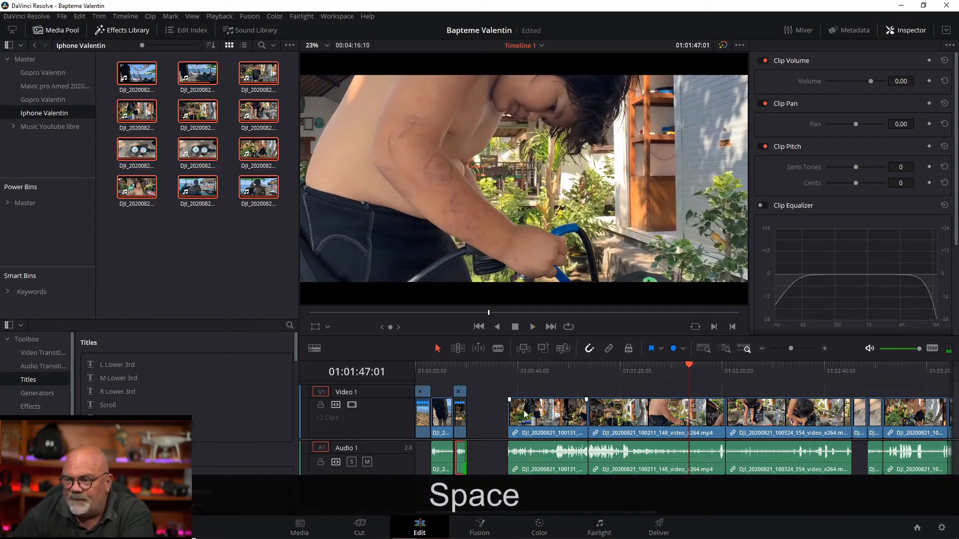
Show the retime controls on the third Iphone clip and change its speed to 800%.
right_click(542, 416)
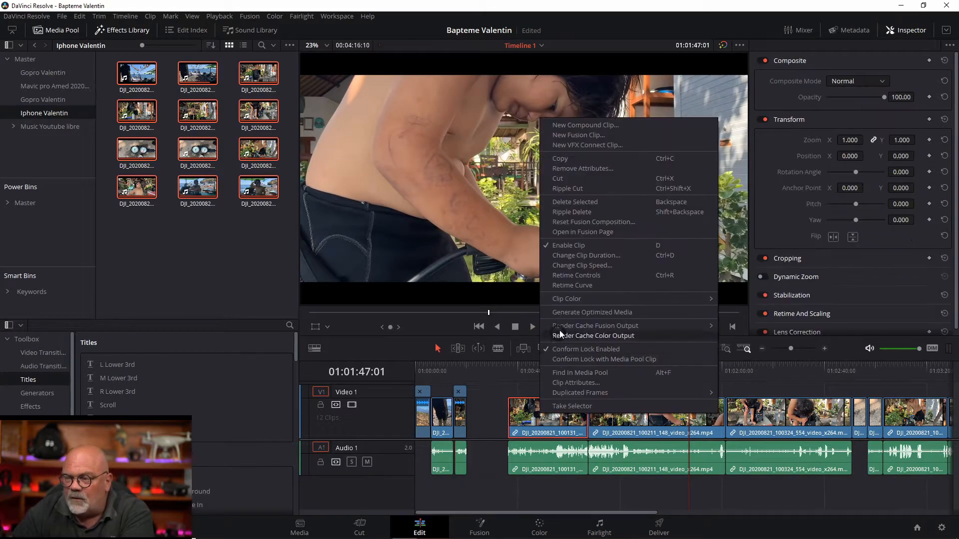
left_click(568, 274)
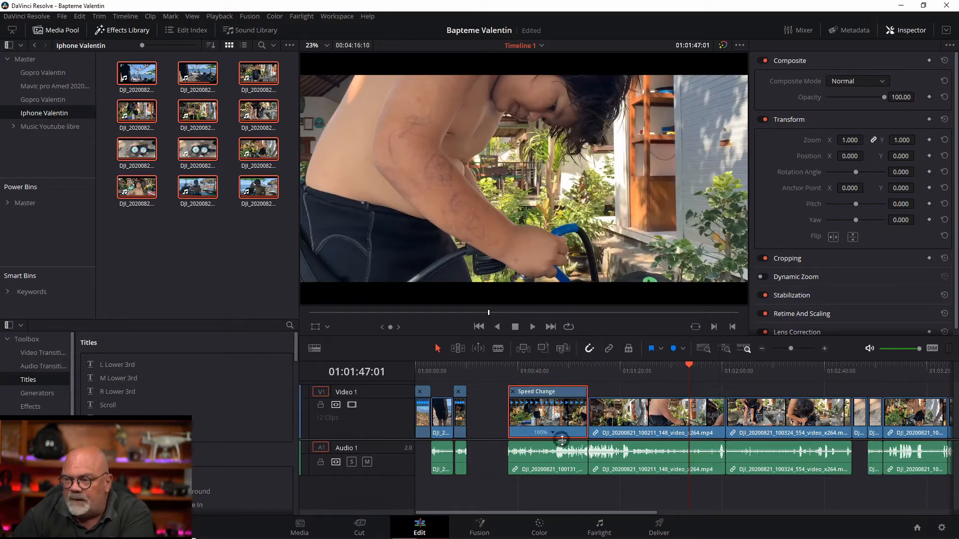
left_click(553, 434)
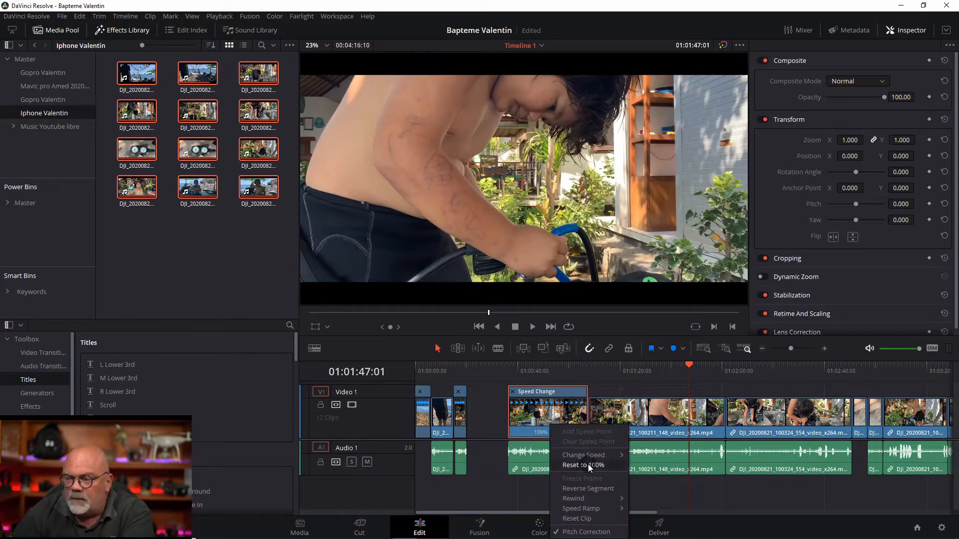
mouse_move(589, 454)
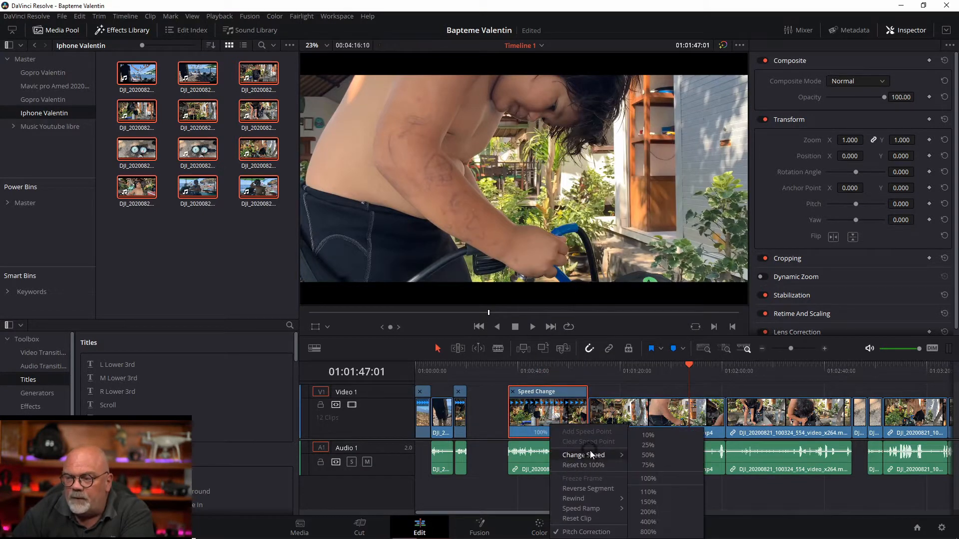
left_click(658, 532)
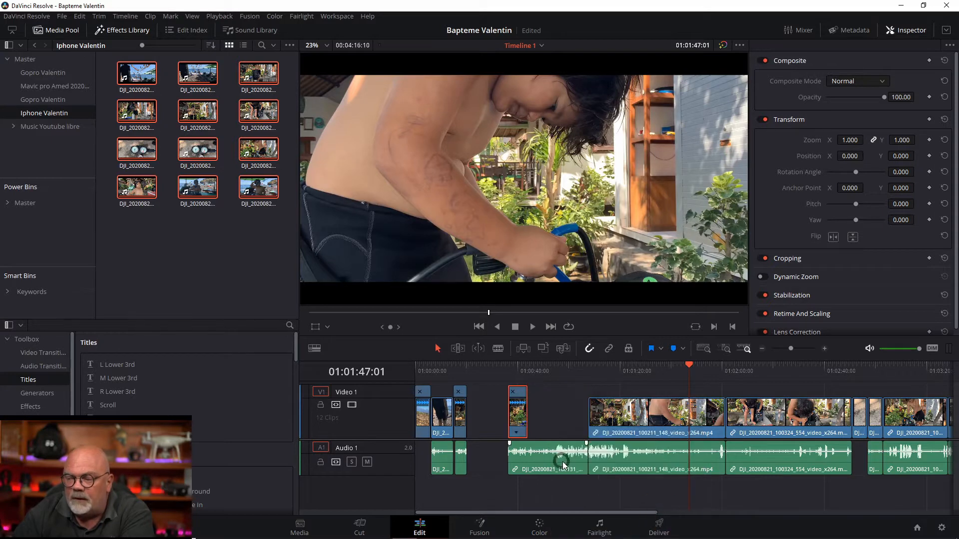
Shorten the third Iphone clip's audio to match its video and move both directly after the second Iphone clip.
left_click_drag(583, 457, 513, 452)
left_click_drag(526, 410, 482, 415)
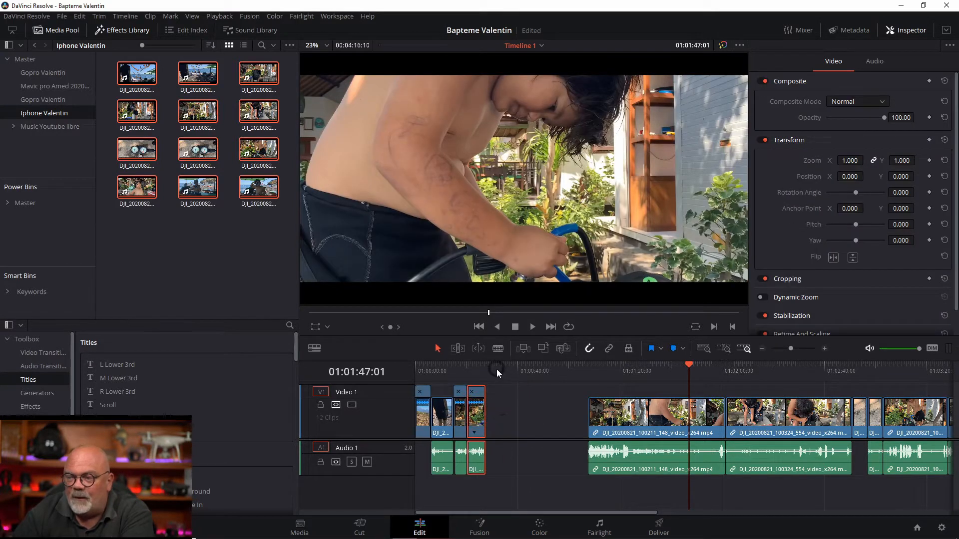
Show the retime controls on the DJI_20200821_100211_148 clip and change its speed to 400%.
right_click(637, 421)
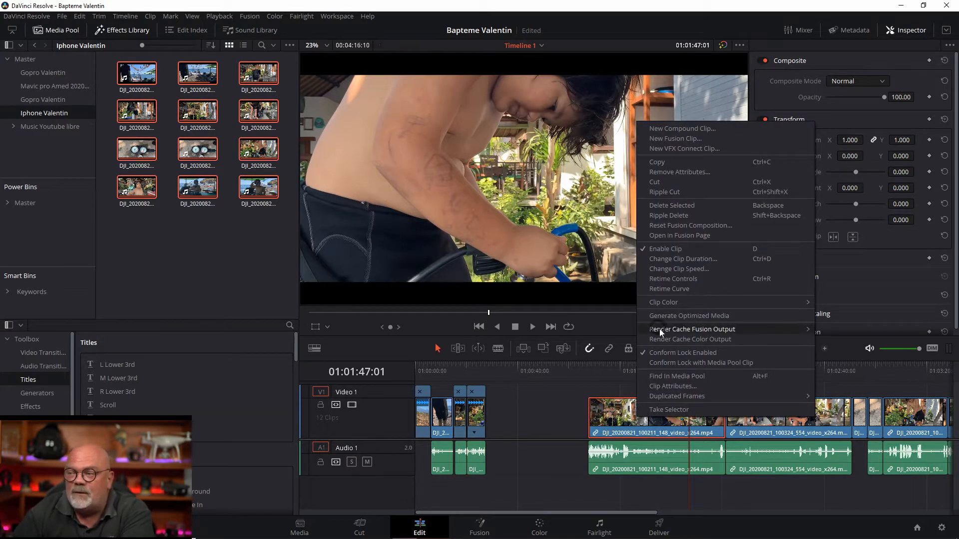
mouse_move(675, 331)
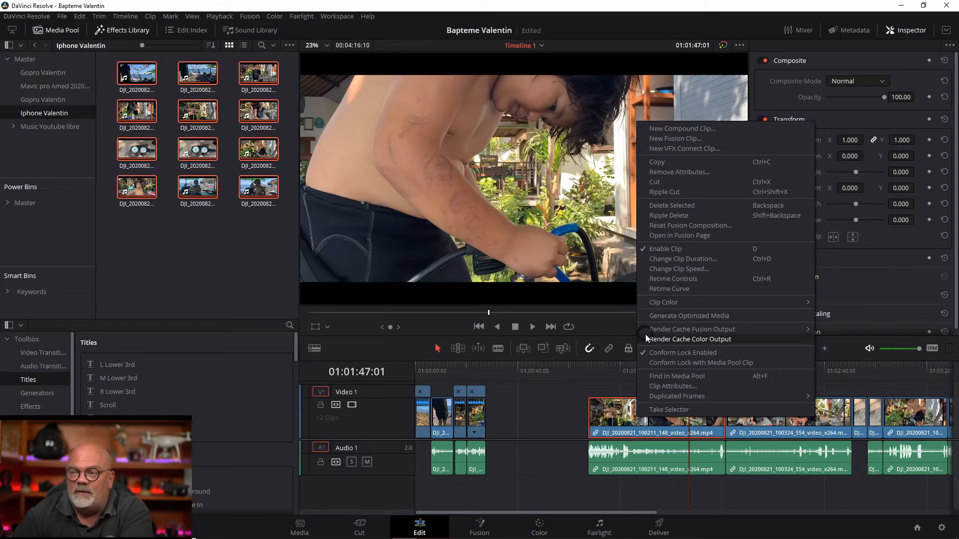
left_click(703, 319)
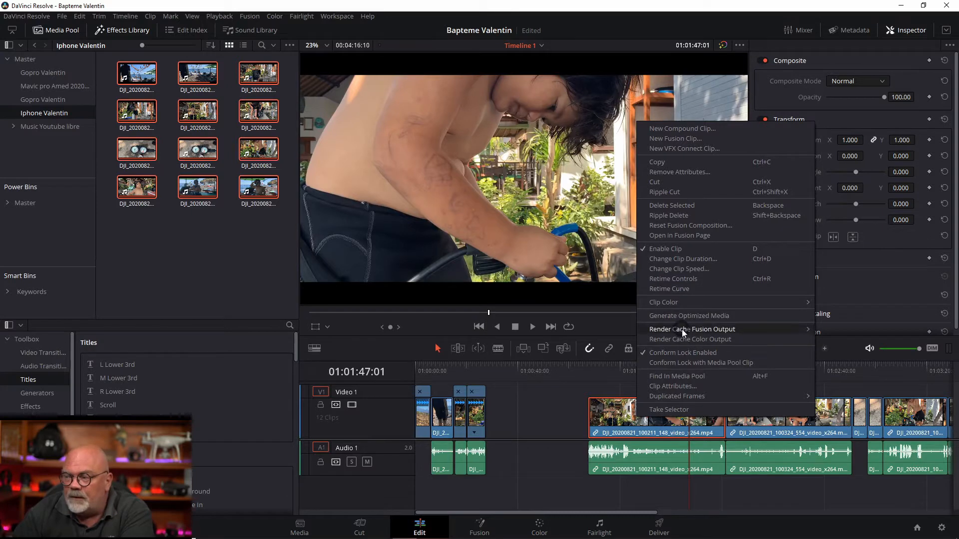
left_click(672, 278)
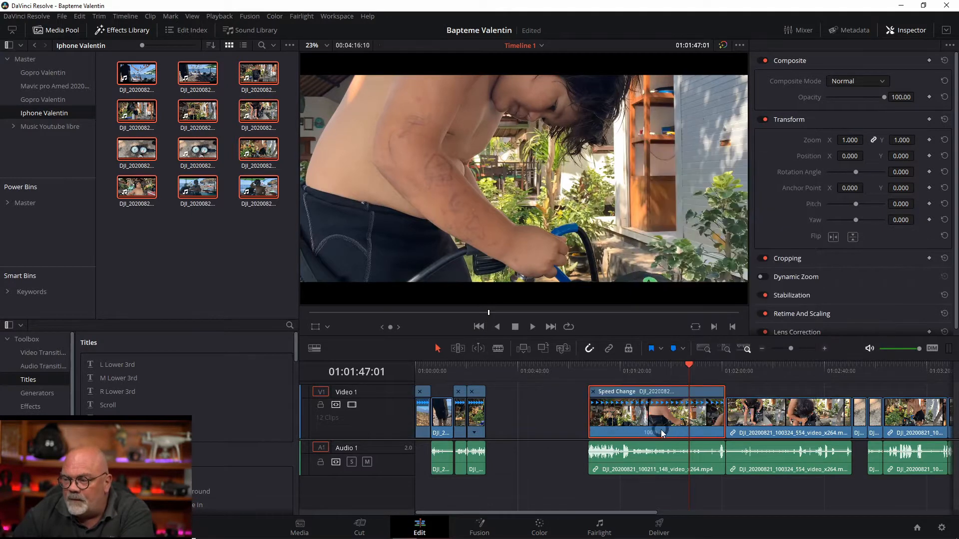
left_click(663, 434)
mouse_move(696, 452)
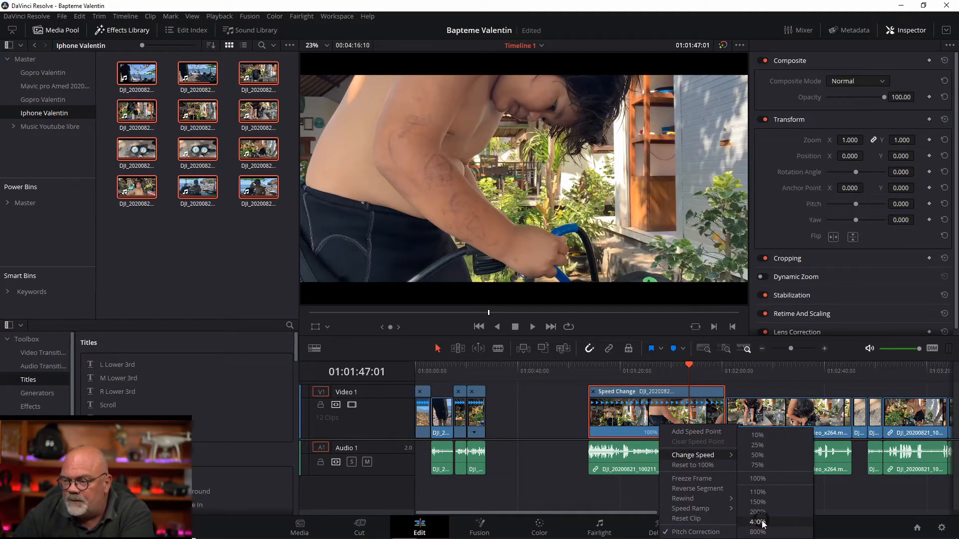
left_click(755, 521)
Shorten the audio of the DJI_20200821_100211_148 clip to the length of its video and select both together.
left_click_drag(723, 452, 622, 451)
left_click(614, 434)
left_click_drag(578, 415, 637, 457)
left_click_drag(610, 419, 494, 410)
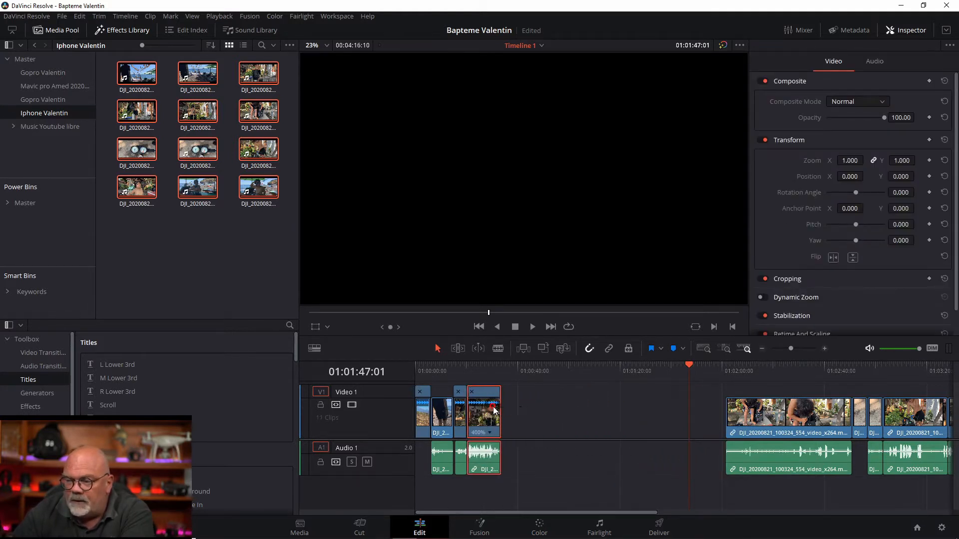
key("ctrl")
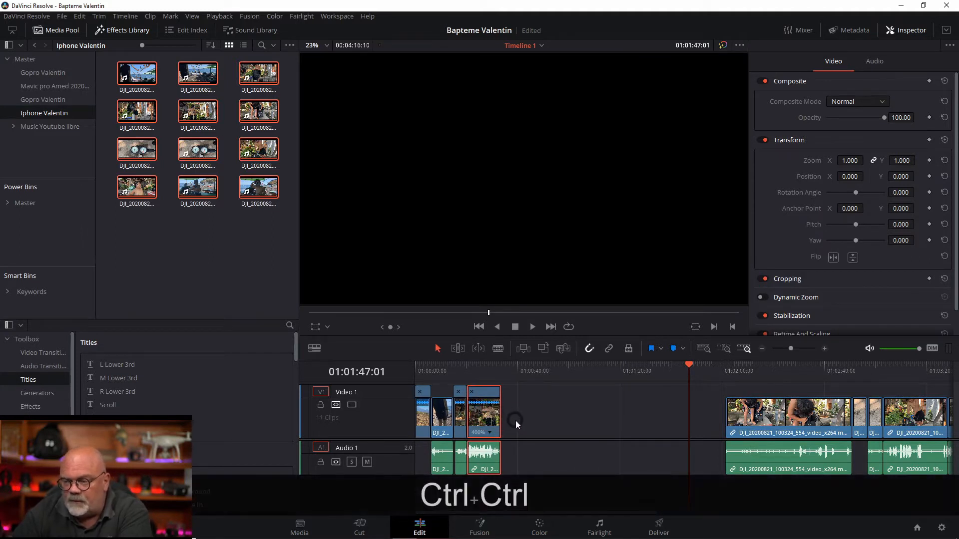
key("ctrl+z")
key("ctrl+z")
Move the DJI_20200821_100211_148 clip with its audio directly after the third Iphone clip.
left_click_drag(608, 418, 505, 417)
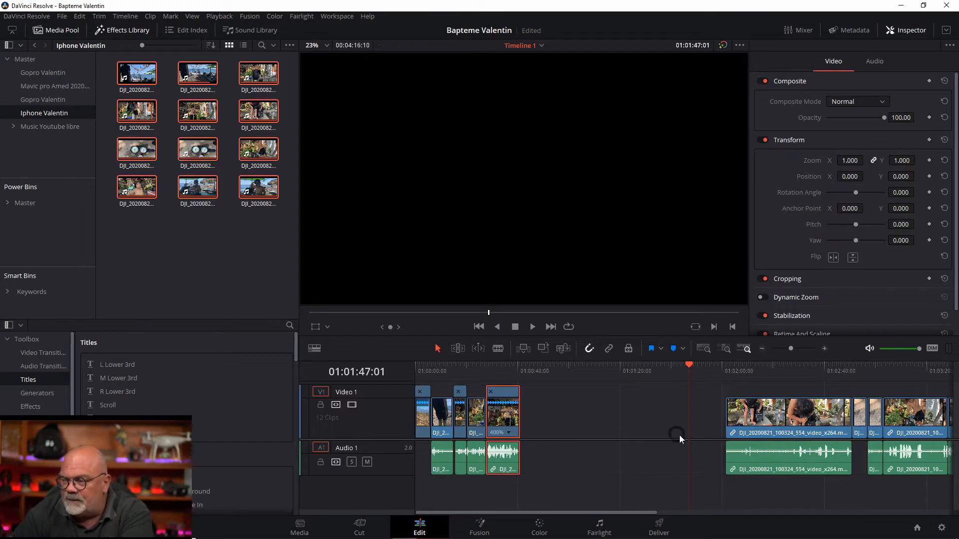
Review the DJI_20200821_100324_554 clip and delete it together with its audio.
left_click_drag(728, 372, 774, 373)
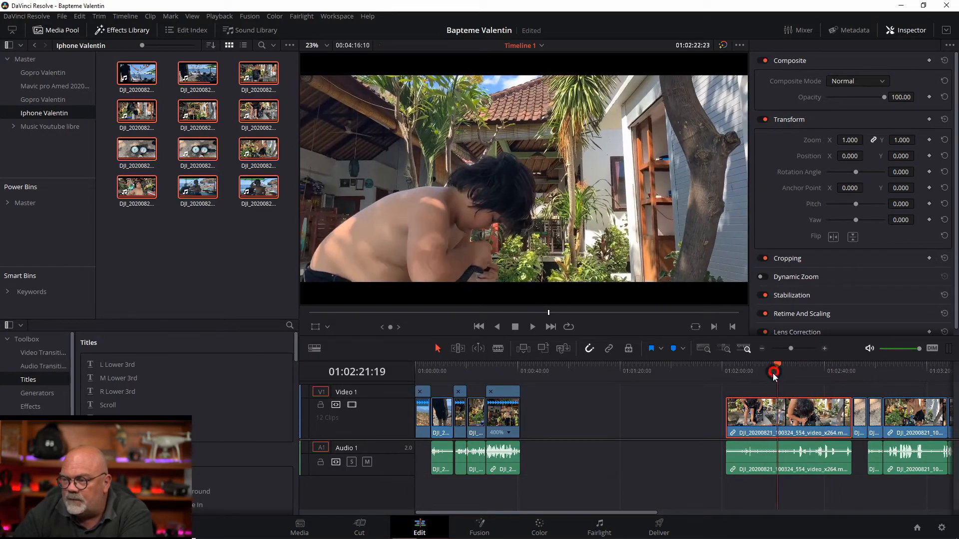
left_click(763, 462)
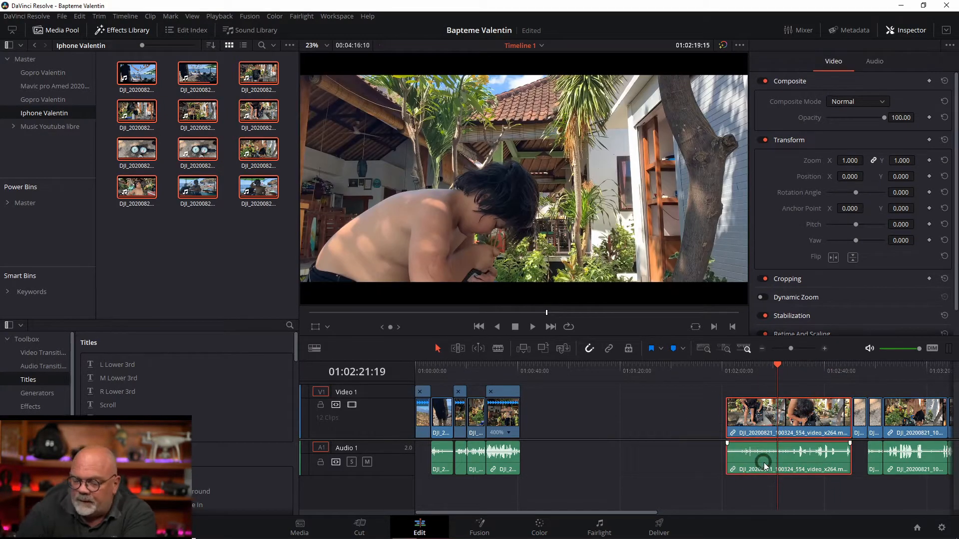
key("BackSpace")
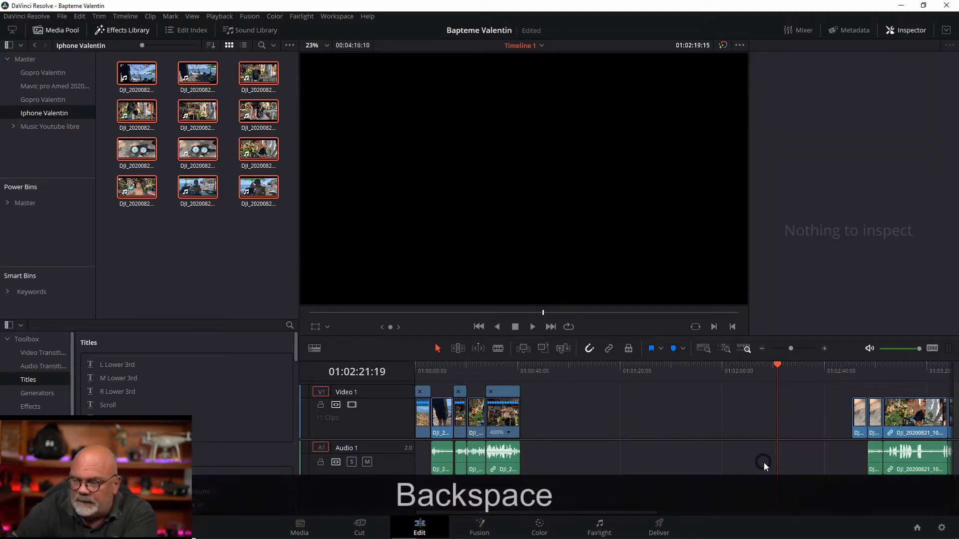
key("Delete")
key("ctrl+z")
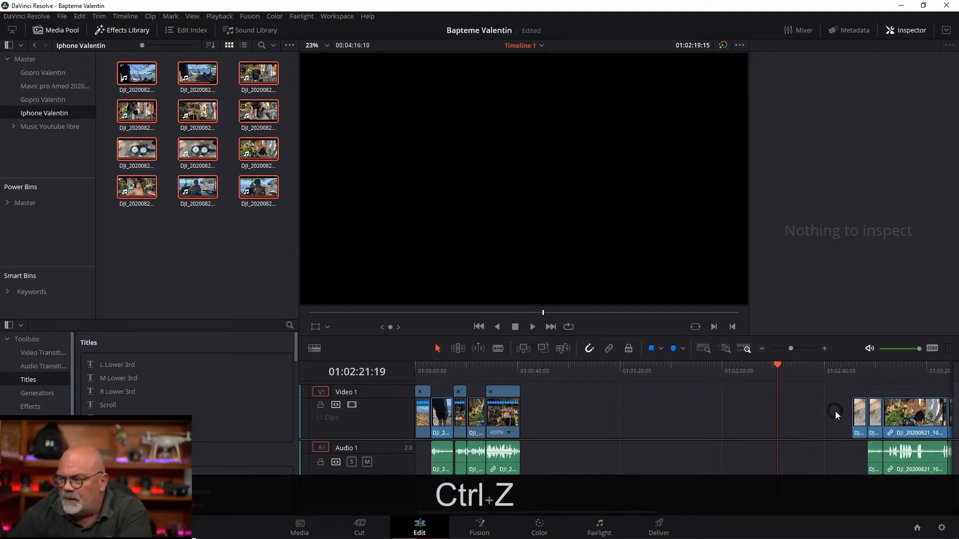
Move all the remaining clips directly after the DJI_20200821_100211_148 clip and play back across the join.
left_click_drag(835, 403, 506, 517)
left_click_drag(897, 421, 569, 430)
left_click_drag(508, 373, 497, 372)
key("space")
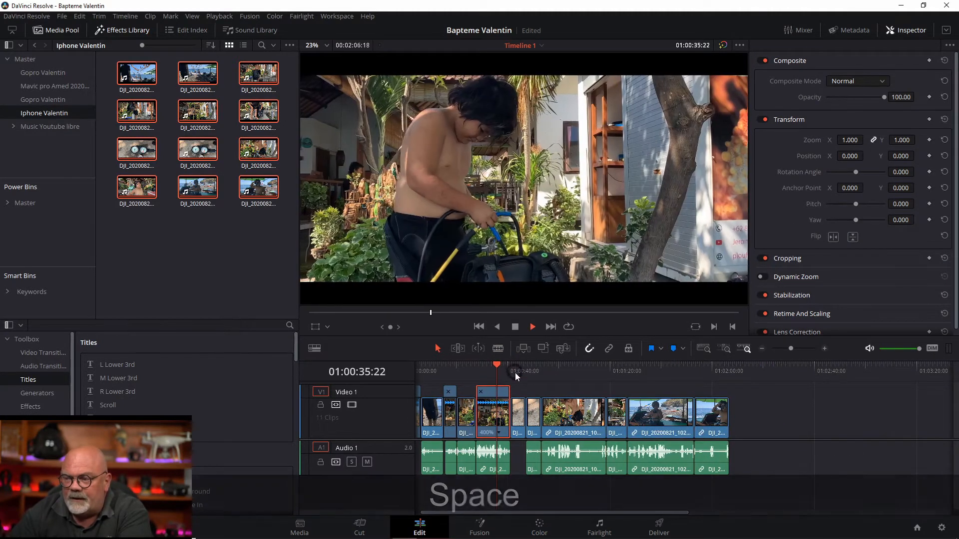
Play through the two pressure gauge clips and ripple-delete the second one with its audio.
left_click(516, 375)
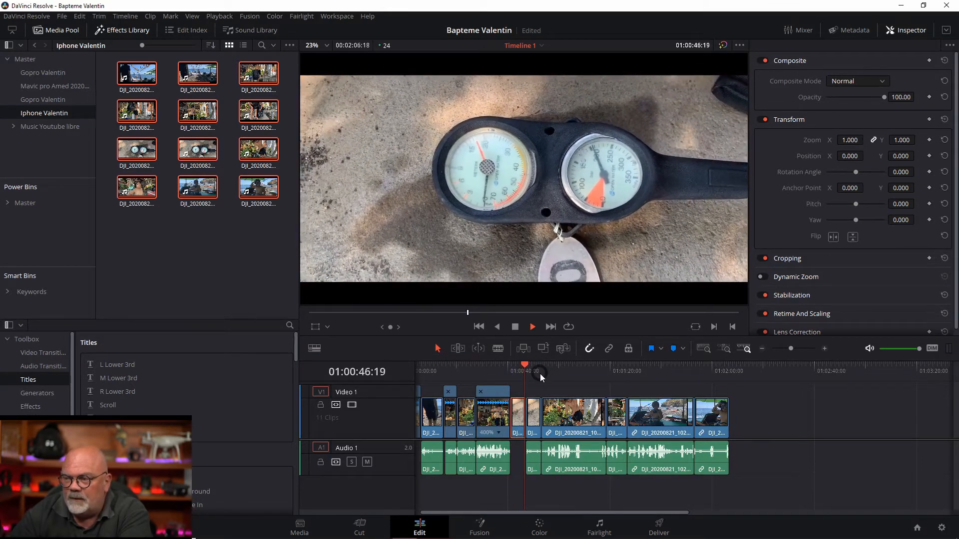
key("space")
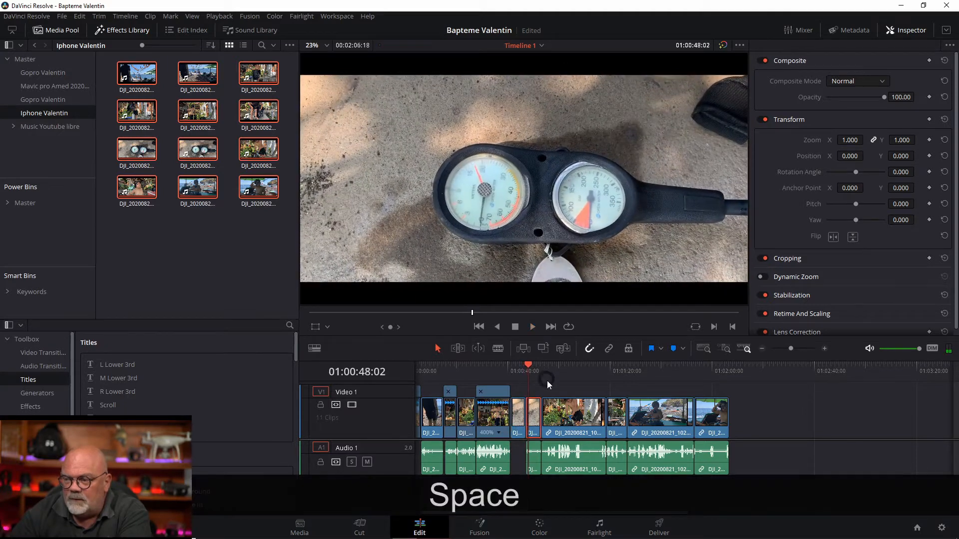
left_click(537, 460)
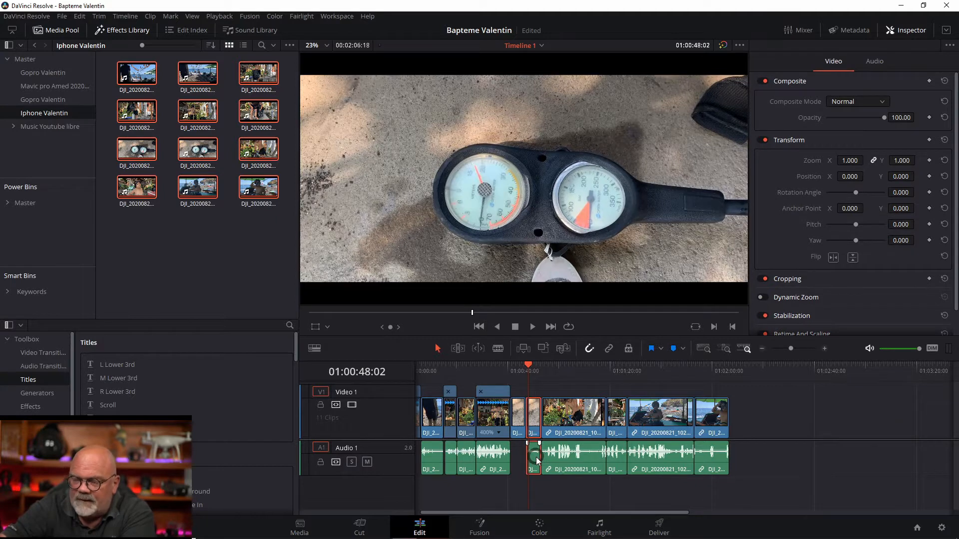
key("Delete")
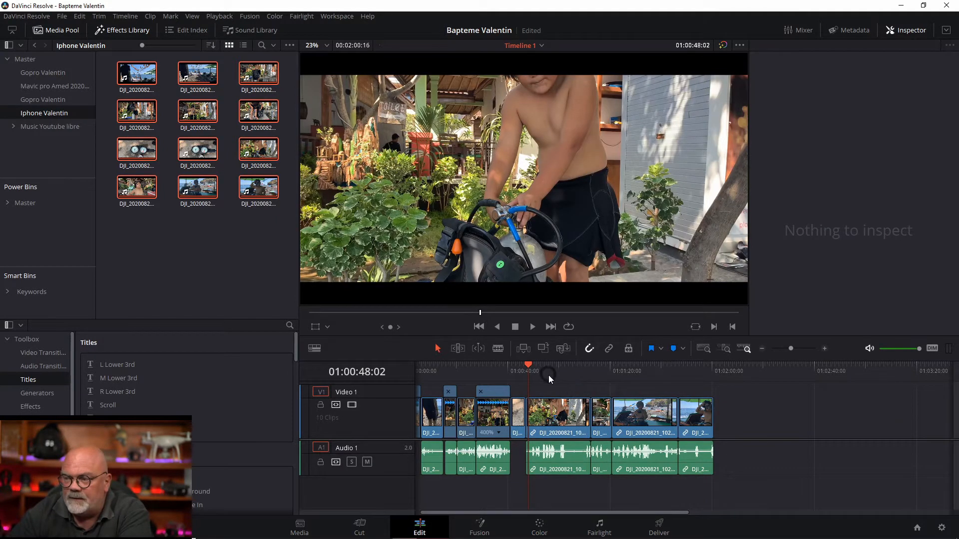
Move the remaining pressure gauge clip past the end of the edit and shift the following clips back to close the gap.
key("space")
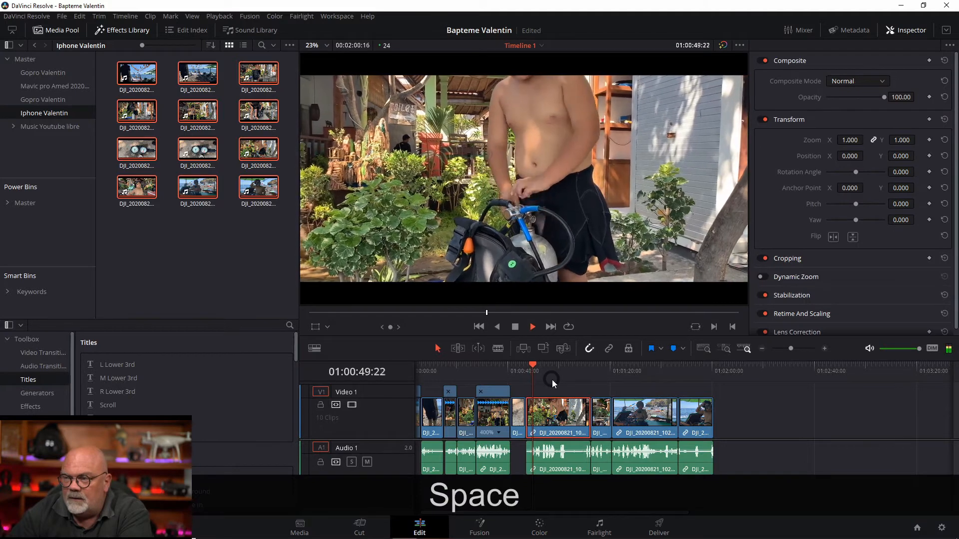
key("space")
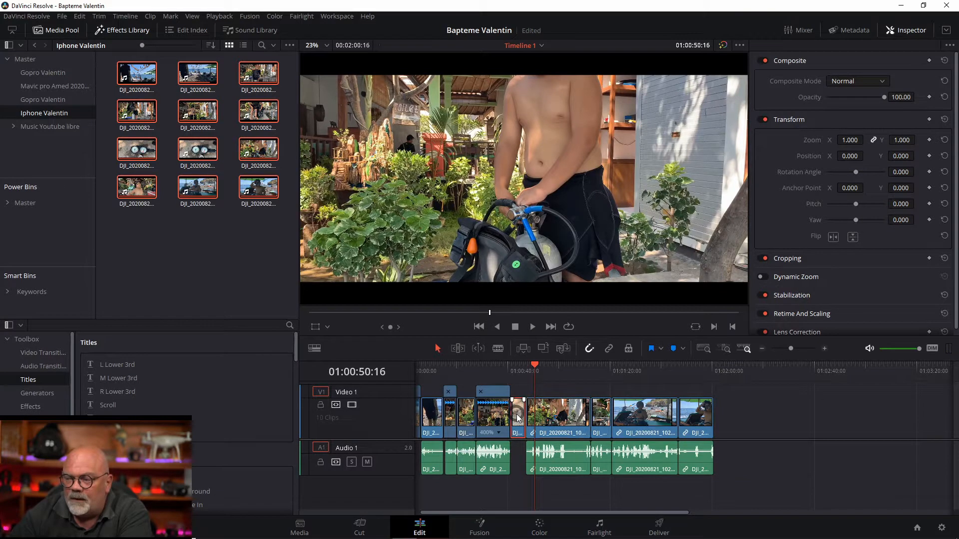
left_click_drag(518, 419, 787, 420)
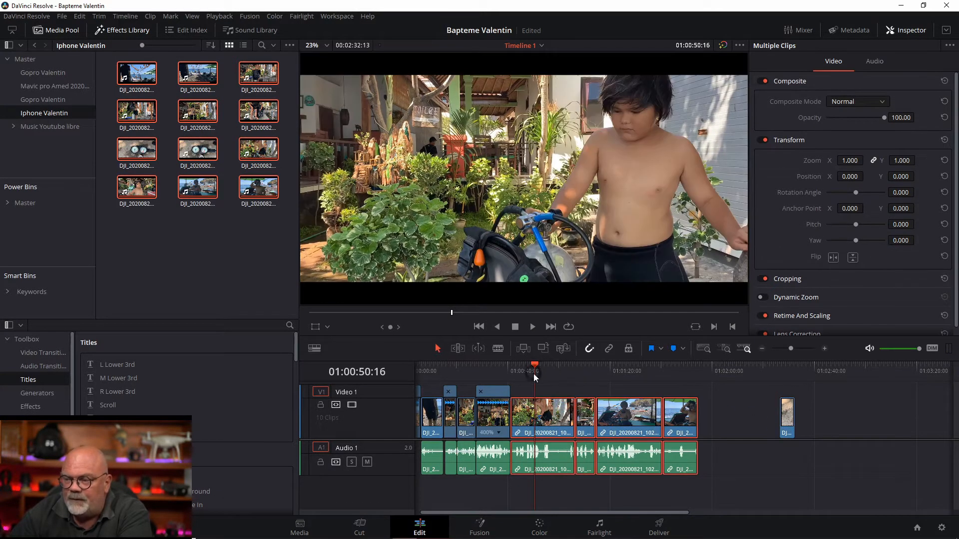
Place the pressure gauge clip on a new Video 2 track near the start of the DJI_20200821_100500_761 clip and play the passage.
left_click_drag(535, 377, 513, 372)
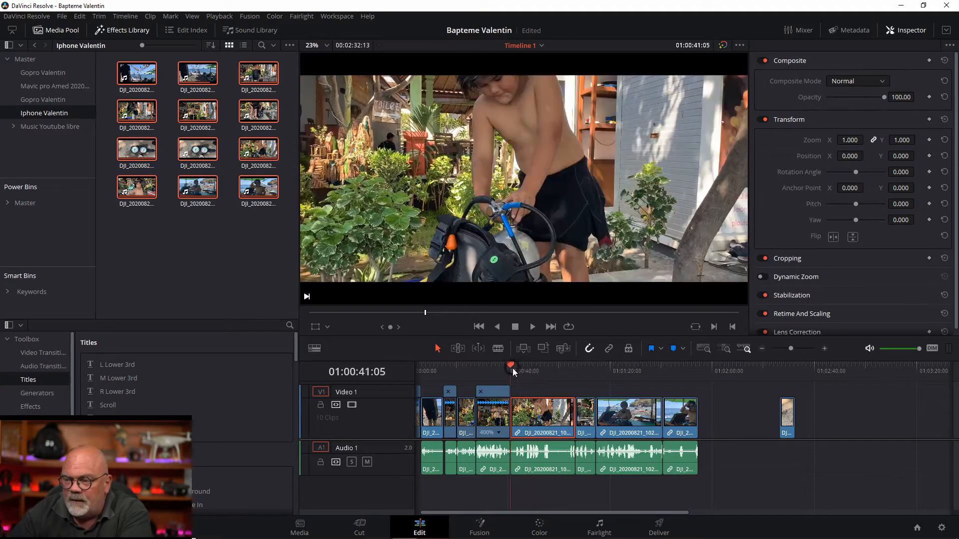
key("space")
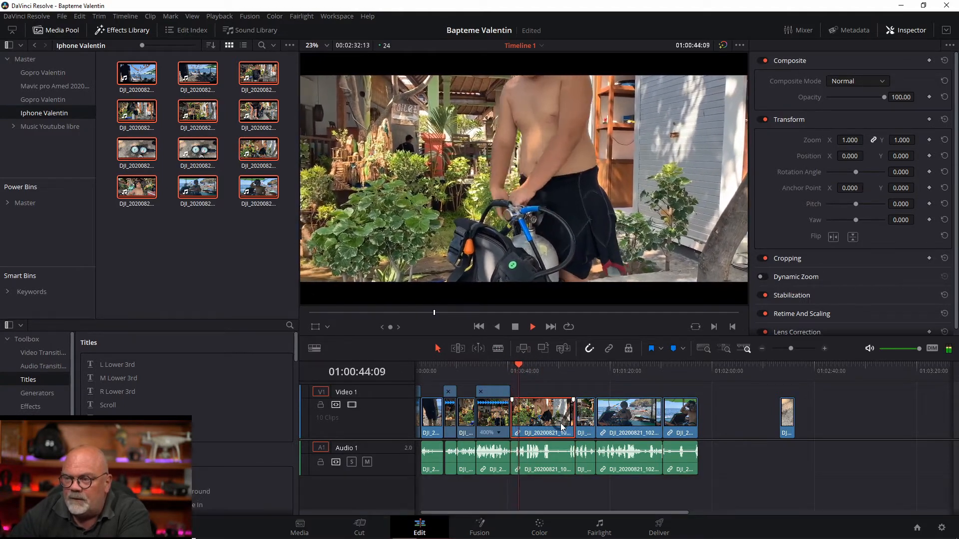
left_click_drag(787, 416, 789, 381)
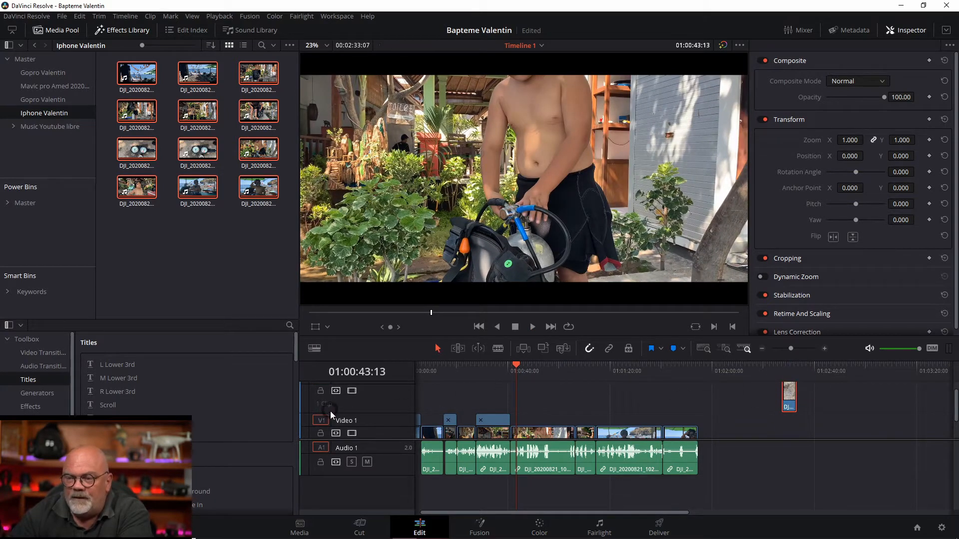
left_click_drag(789, 400, 526, 403)
left_click_drag(509, 367, 502, 364)
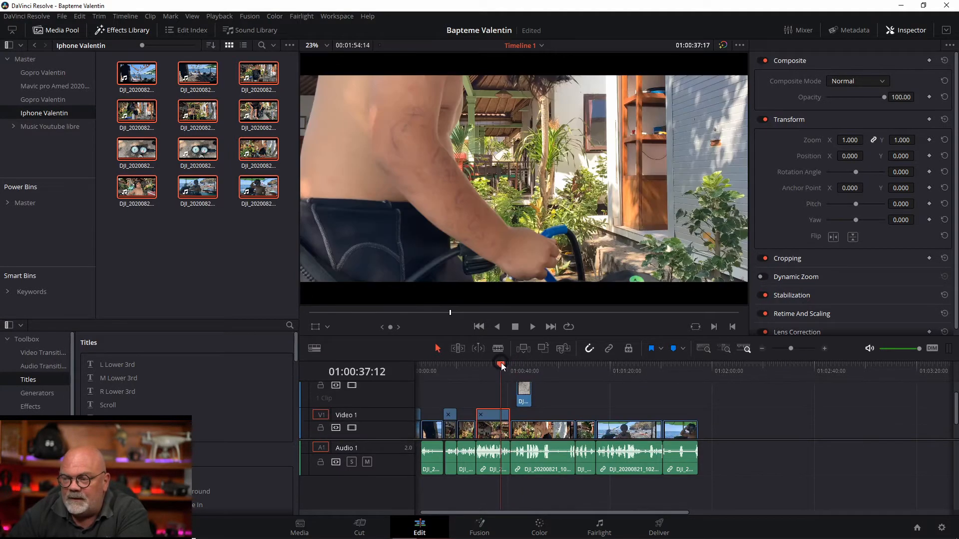
key("space")
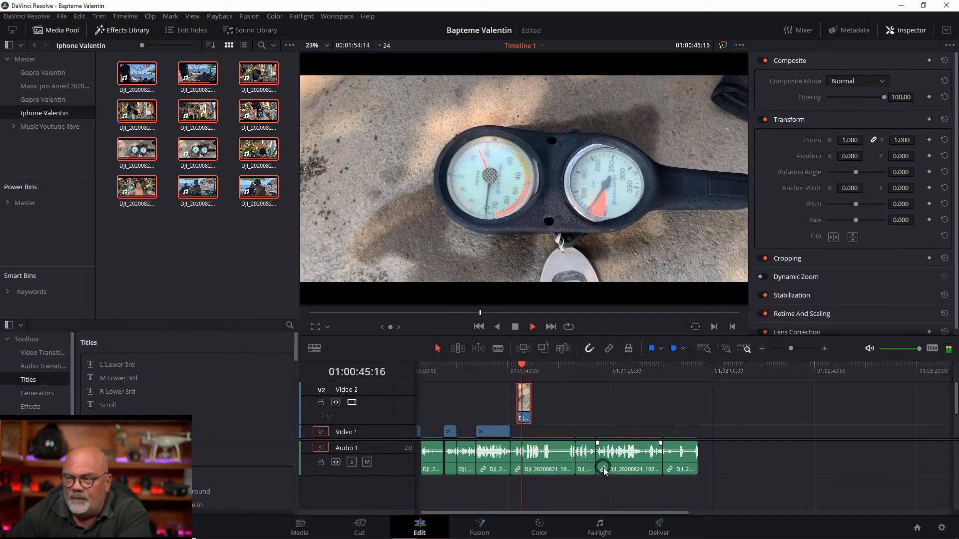
key("space")
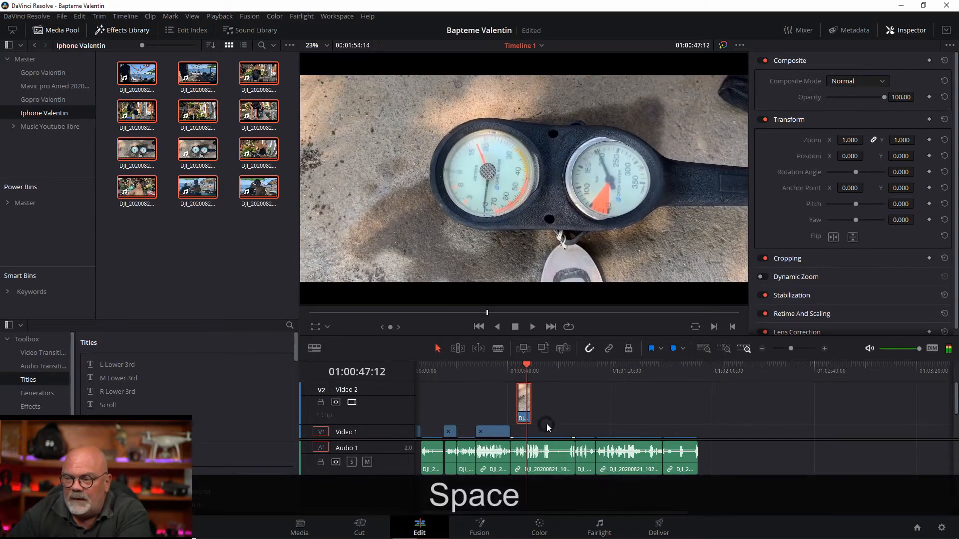
Find the gauge clip's in point at 01:00:45:11 and trim its start to that frame.
left_click(520, 367)
key("space")
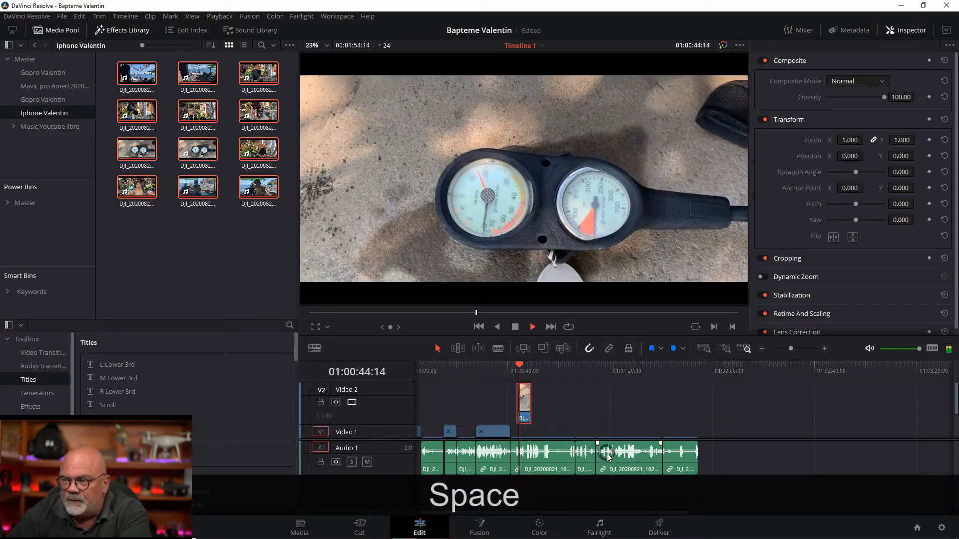
key("space")
key("space")
key("space")
key("space")
key("space")
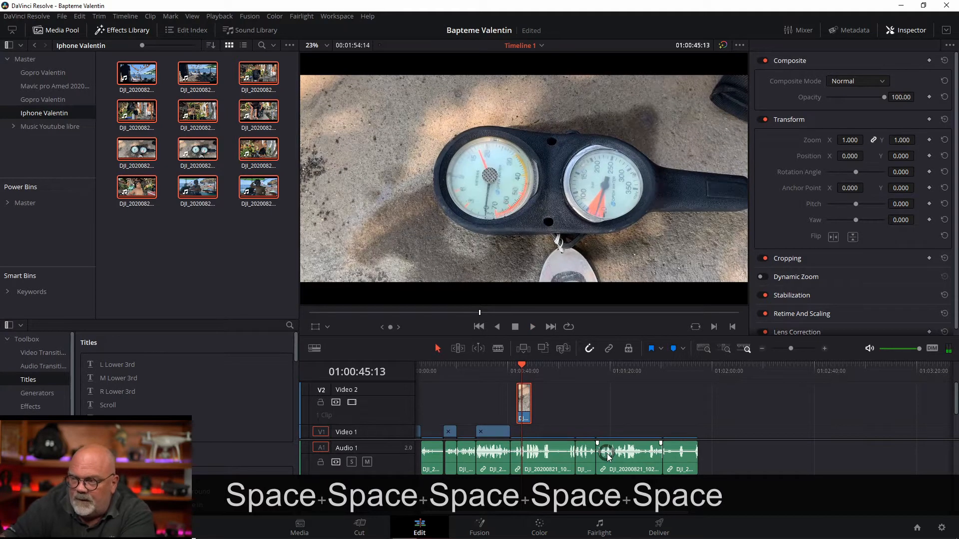
key("Left")
key("Left")
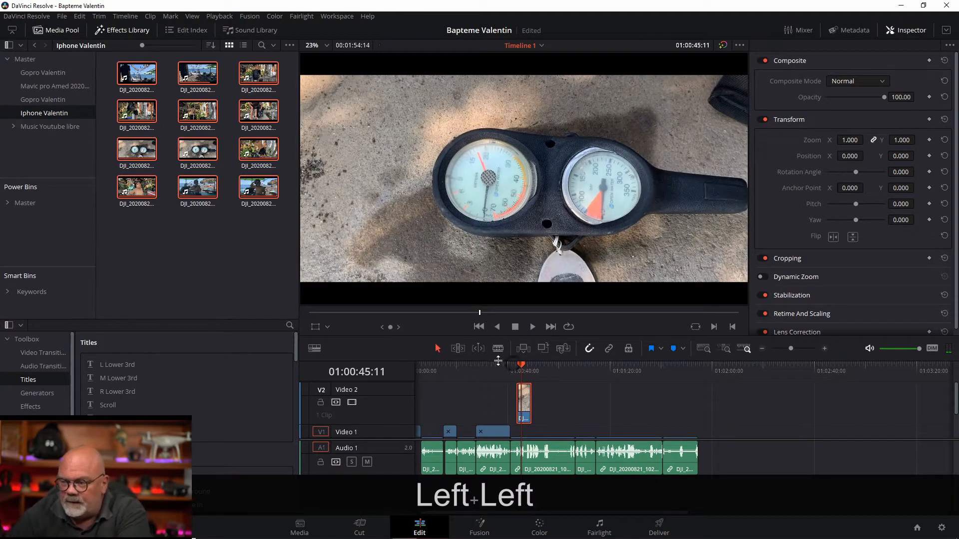
left_click_drag(520, 394, 522, 400)
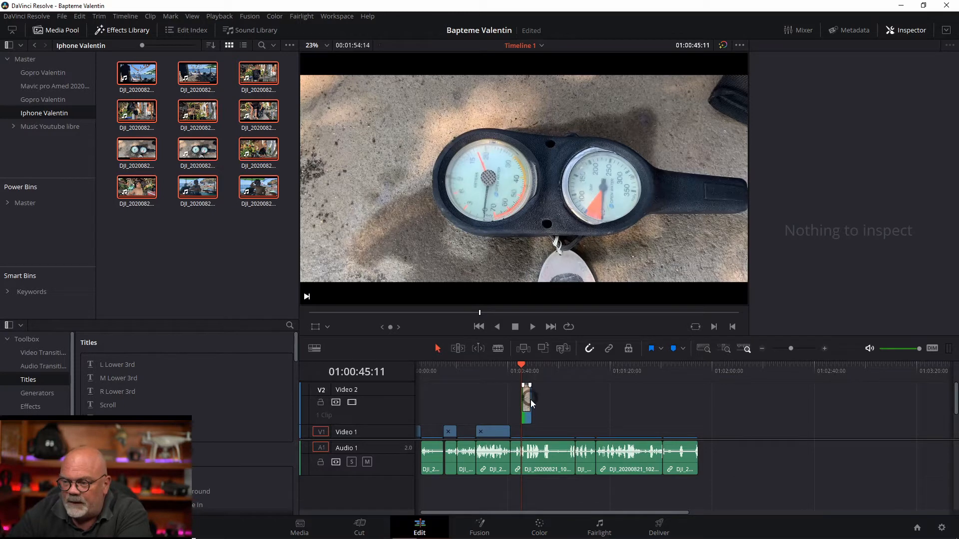
Play the gauge clip to 01:00:47:14 and trim its end to that frame.
left_click(511, 365)
key("space")
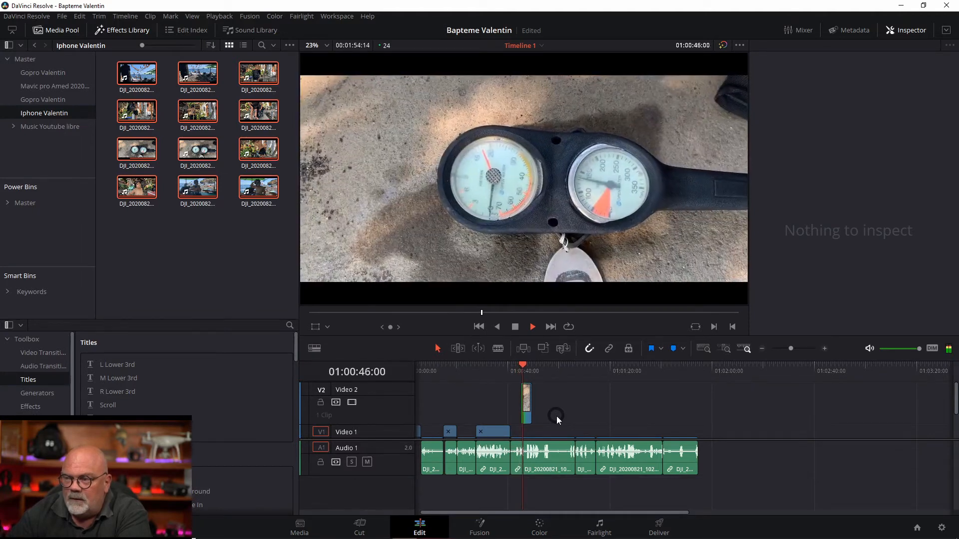
key("space")
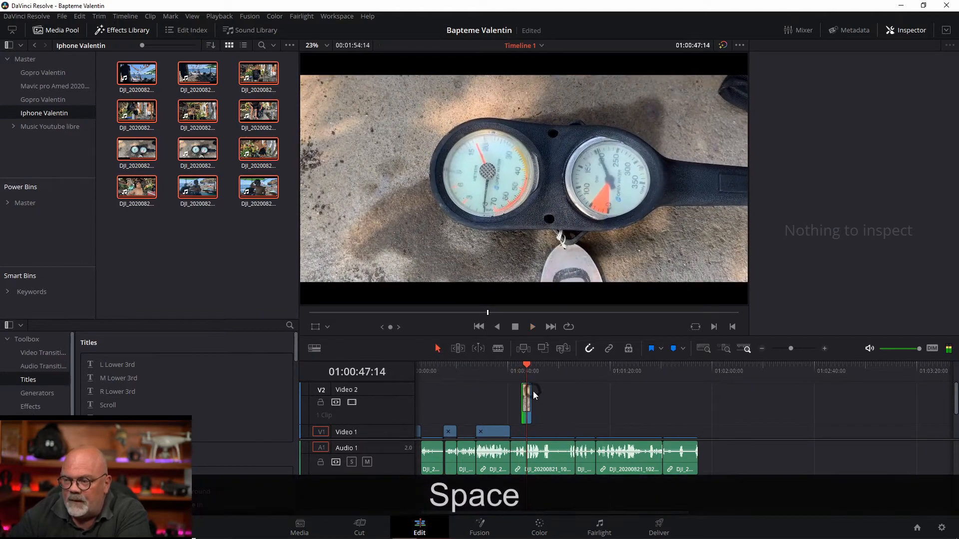
key("ctrl+equal")
key("ctrl+equal")
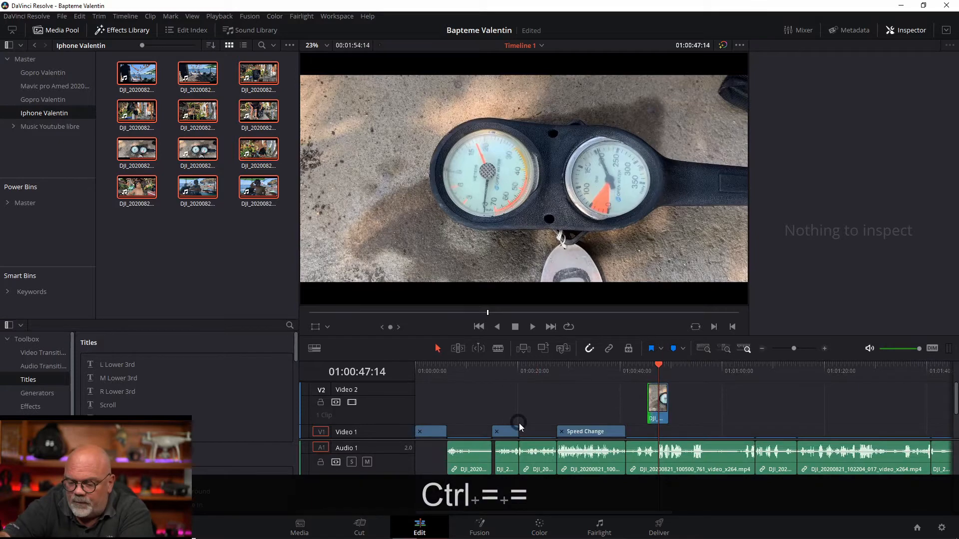
left_click_drag(703, 398, 684, 399)
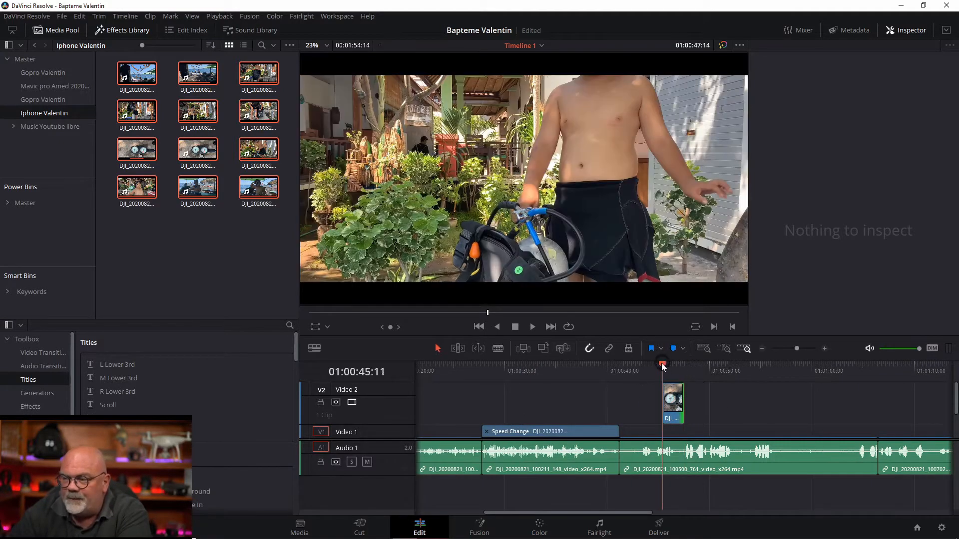
Review the DJI_20200821_100500_761 clip, change its speed to 400% with retime controls, and shorten its audio to match the video.
left_click_drag(662, 367, 636, 368)
key("space")
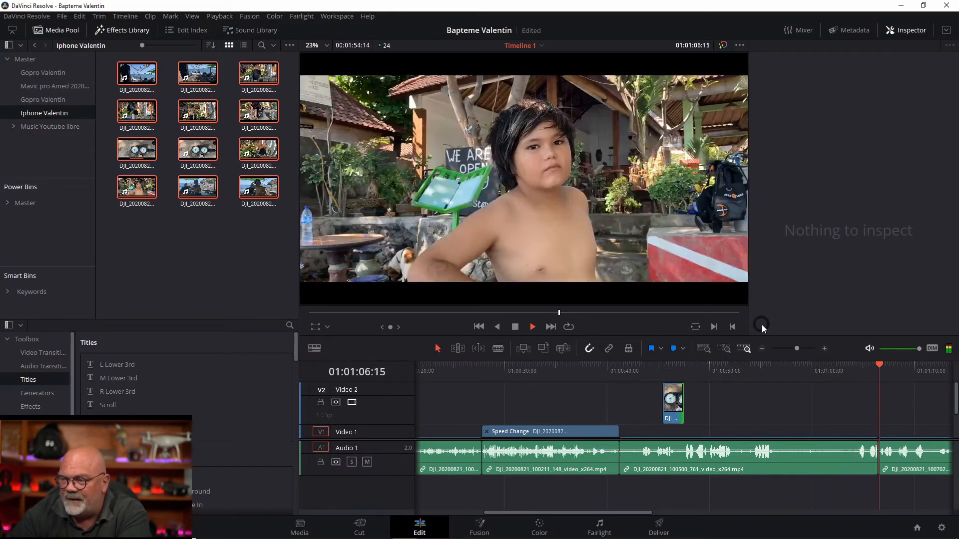
key("space")
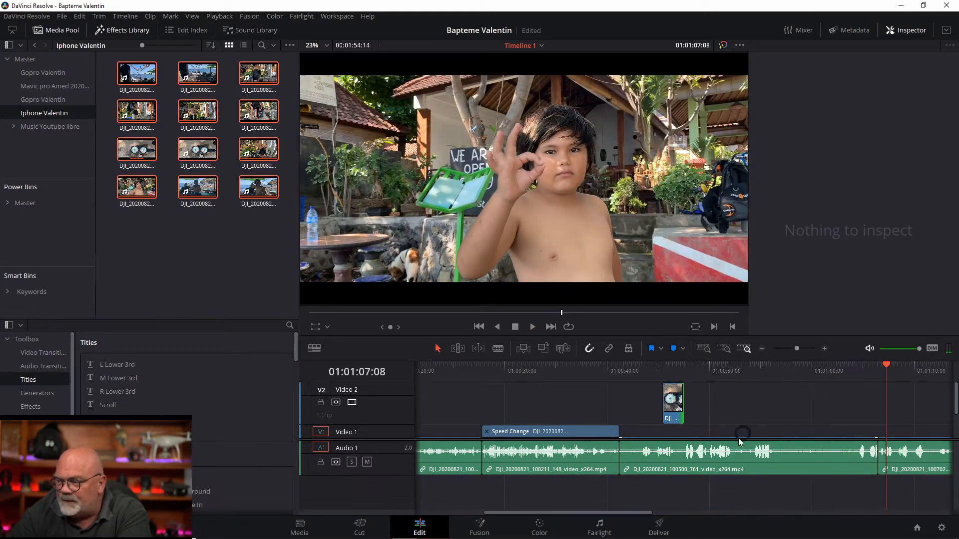
right_click(709, 457)
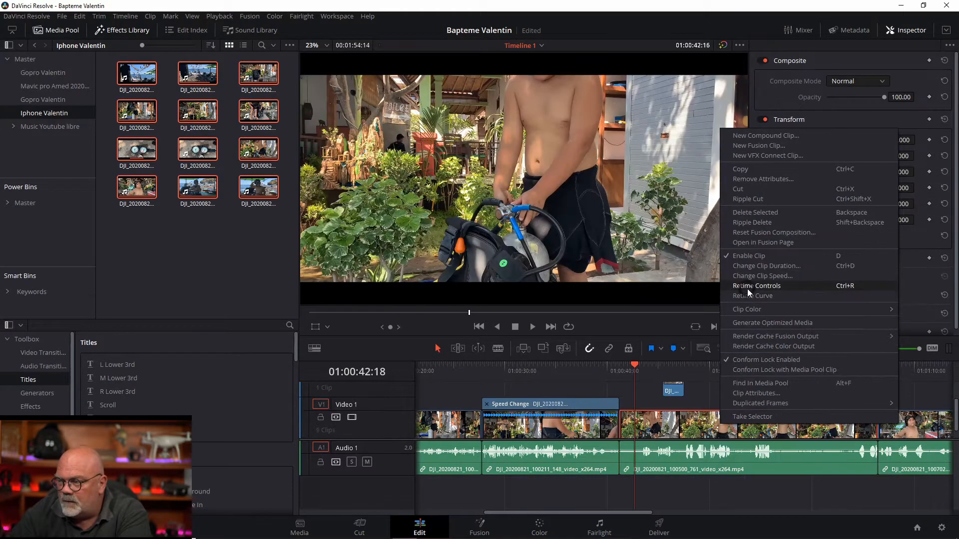
left_click(747, 289)
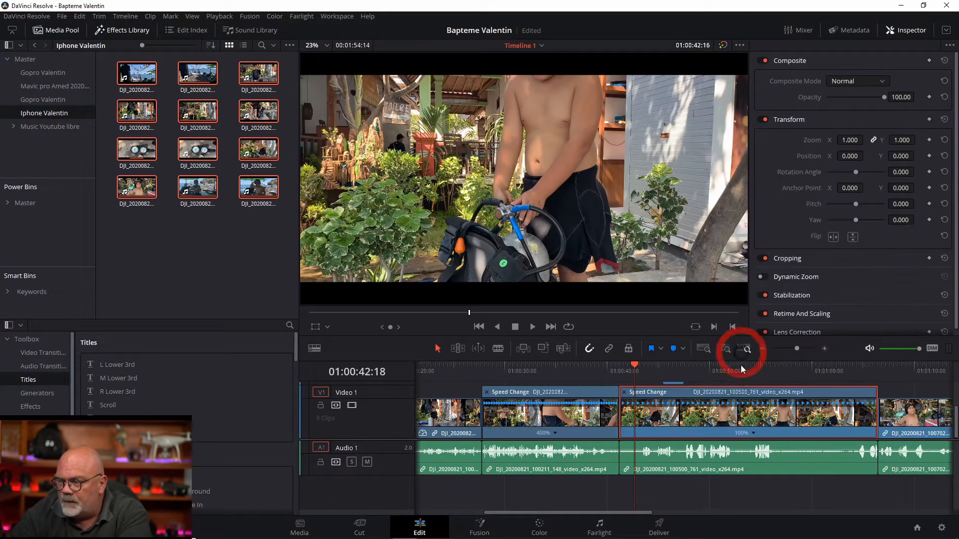
left_click(753, 433)
mouse_move(788, 456)
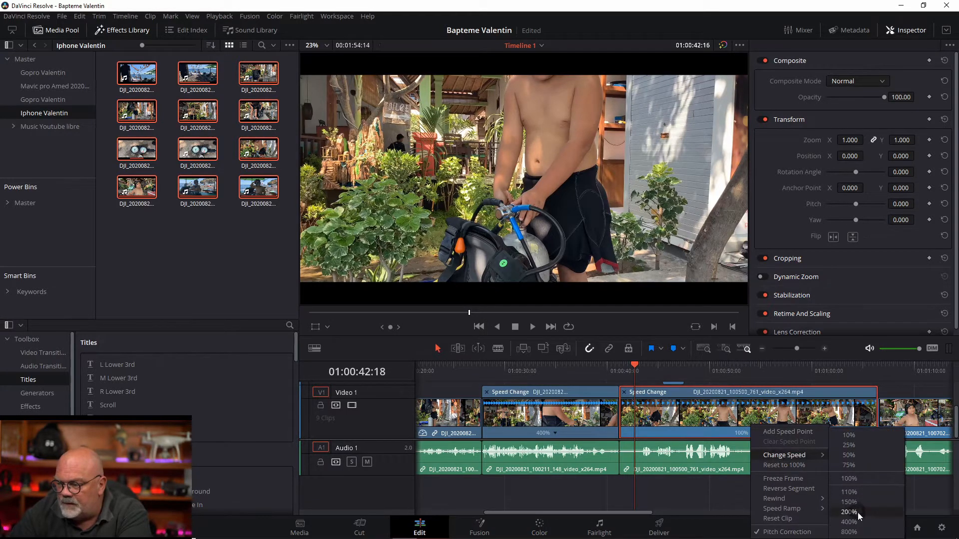
left_click(850, 522)
left_click_drag(875, 452, 681, 447)
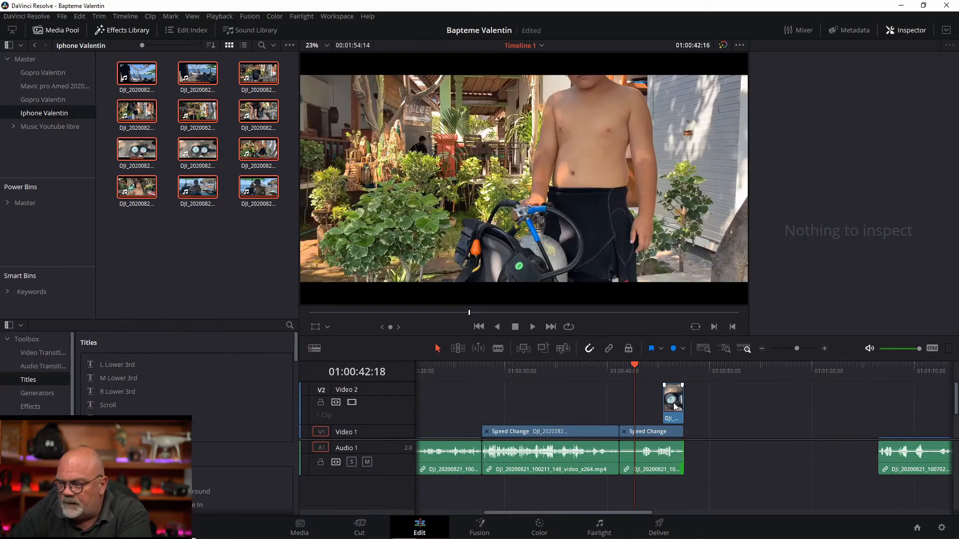
Move the gauge clip on Video 2 earlier so it starts at 01:00:42:18, and play back the passage.
left_click(674, 406)
left_click_drag(671, 406, 647, 406)
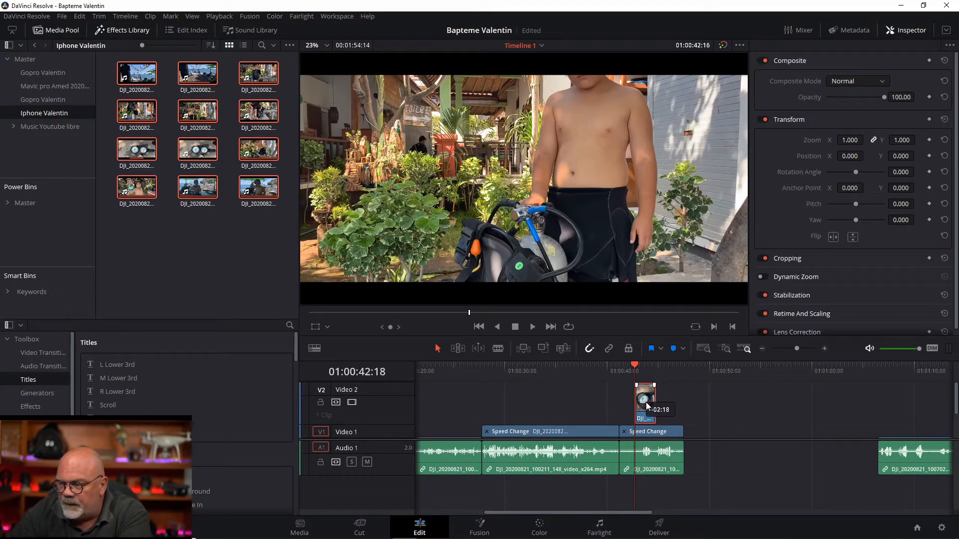
left_click(614, 370)
key("space")
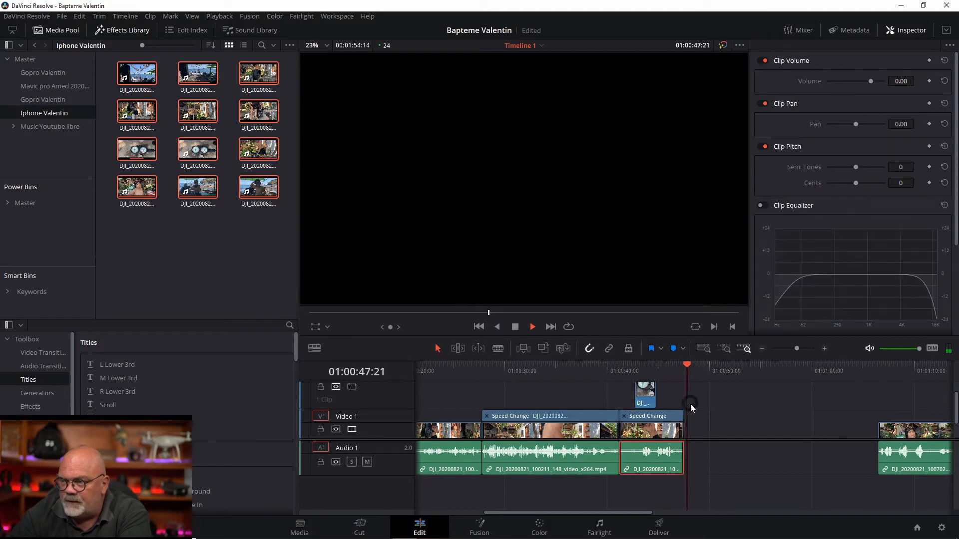
key("space")
Move the DJI_20200821_100702 clip and its audio against the preceding clip to close the gap, and play it.
left_click(894, 424)
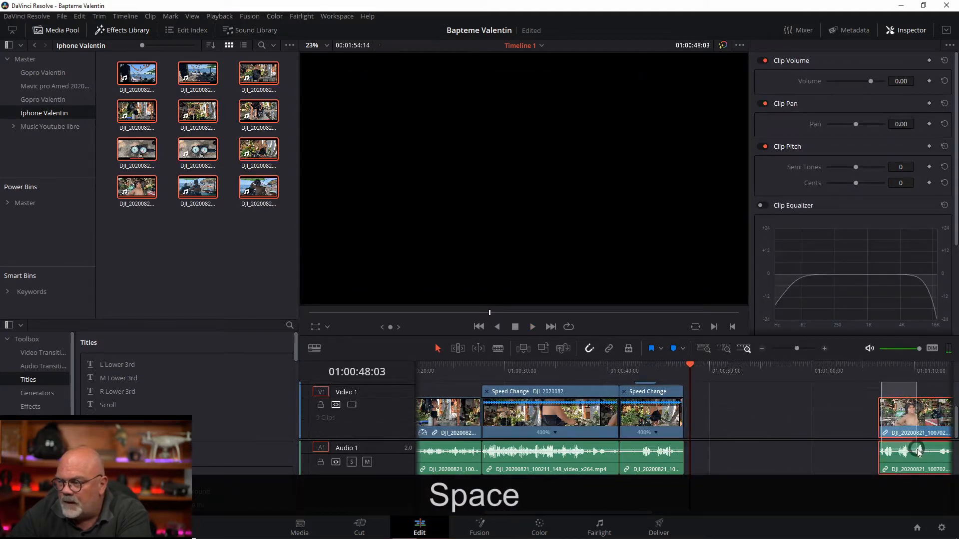
left_click_drag(910, 422, 712, 422)
key("space")
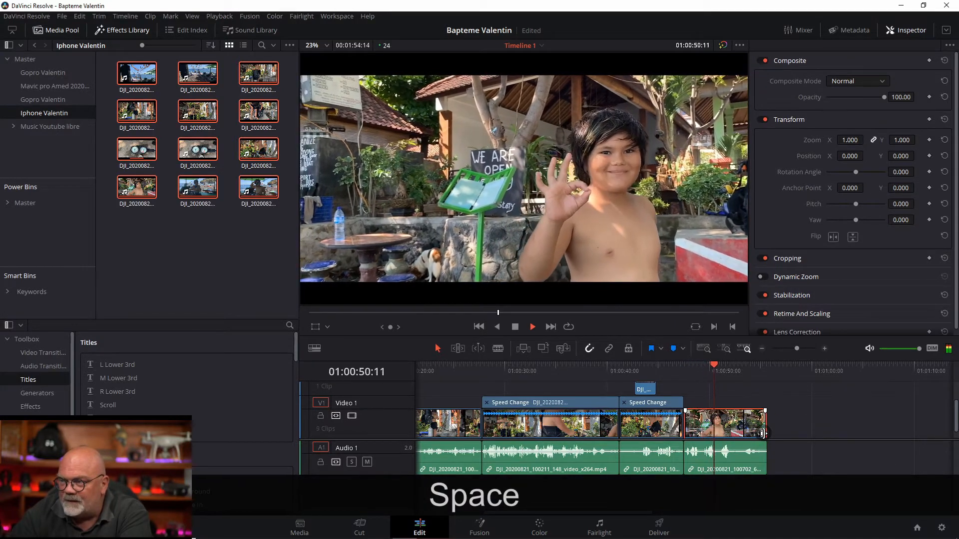
Find the end of the boy's OK sign at 01:00:54:01 and trim the clip's video and audio ends to that frame.
key("space")
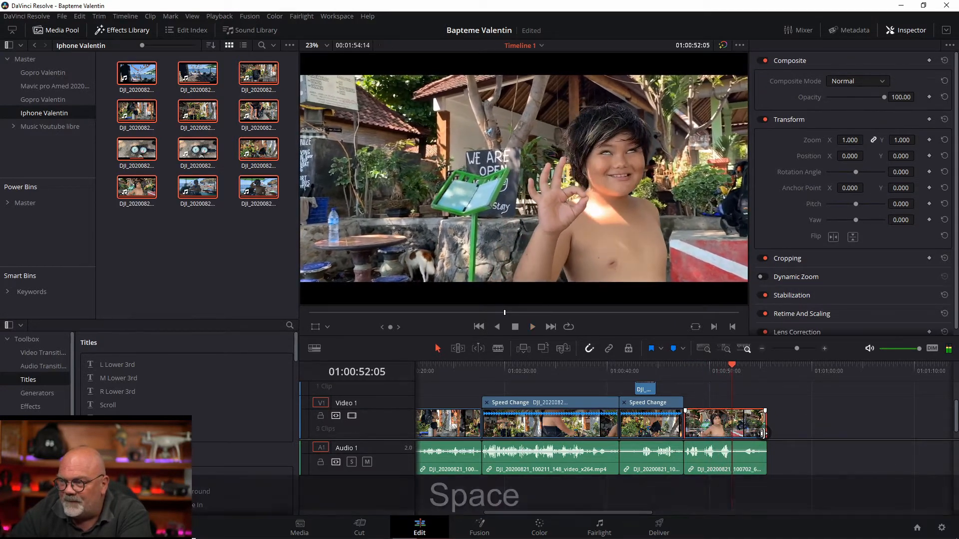
key("space")
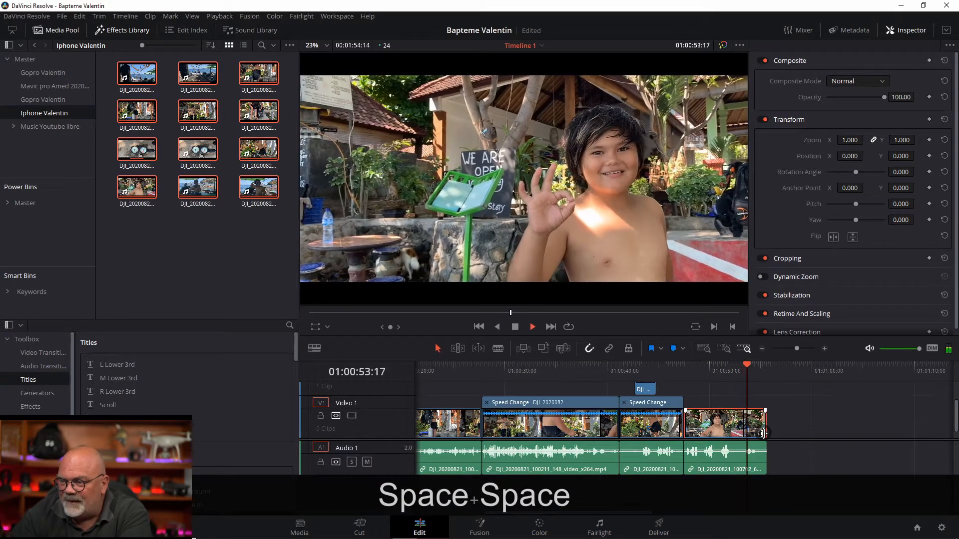
key("space")
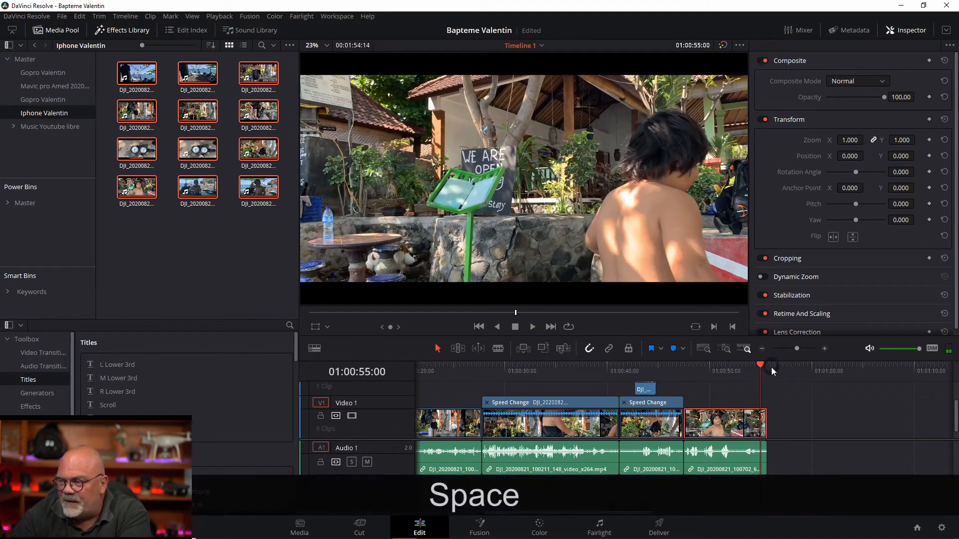
left_click_drag(760, 365, 750, 368)
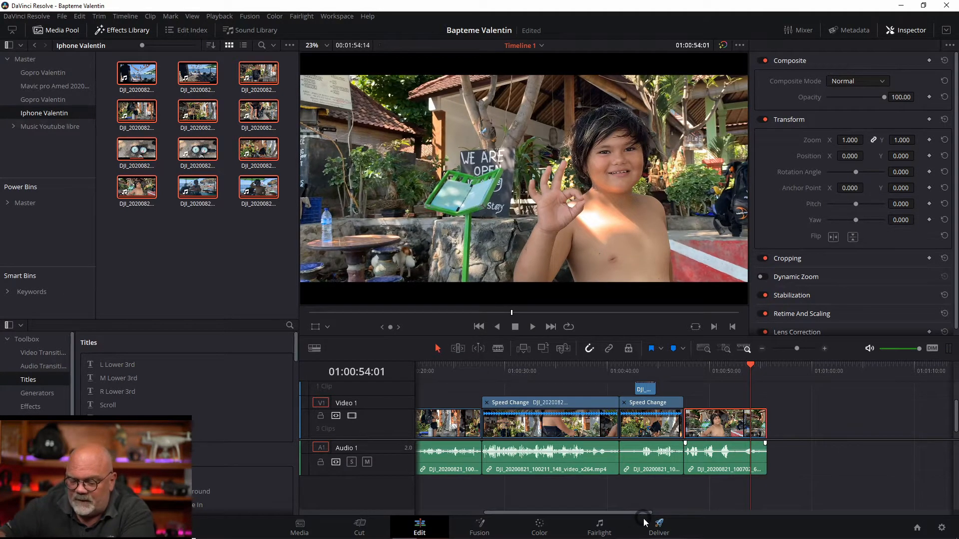
key("ctrl+shift+bracketright")
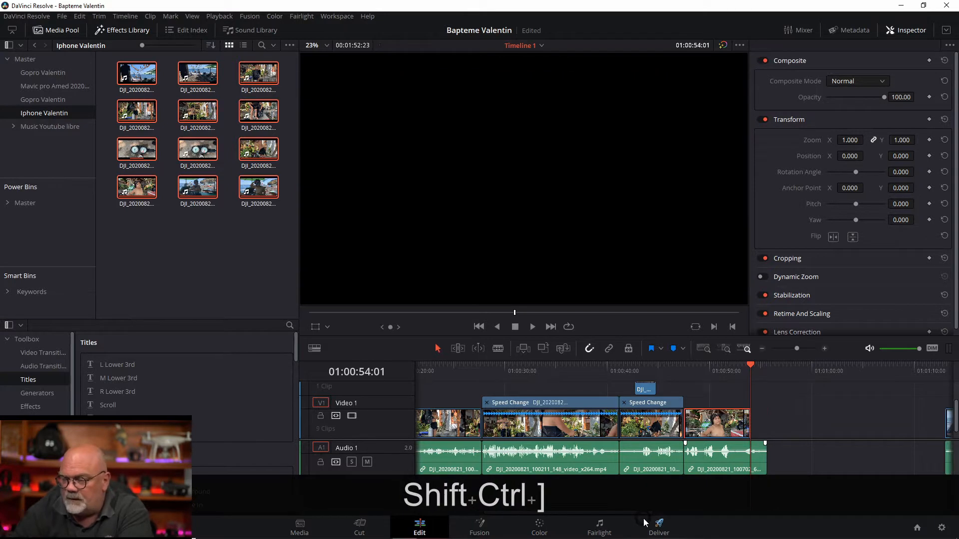
left_click_drag(765, 456, 750, 456)
Move the DJI_20200821_102204_017 clip directly behind the OK-sign clip and play it to review its content.
left_click_drag(883, 404, 742, 425)
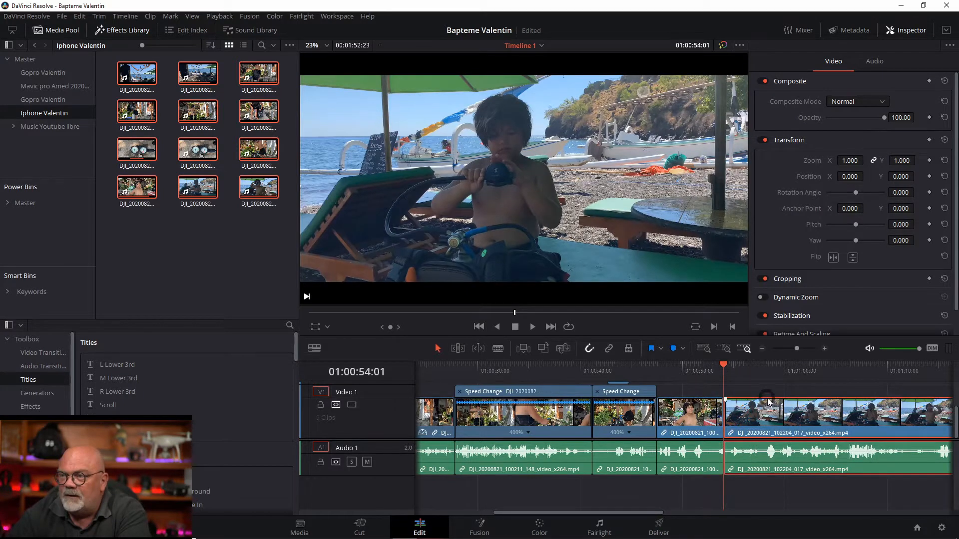
key("space")
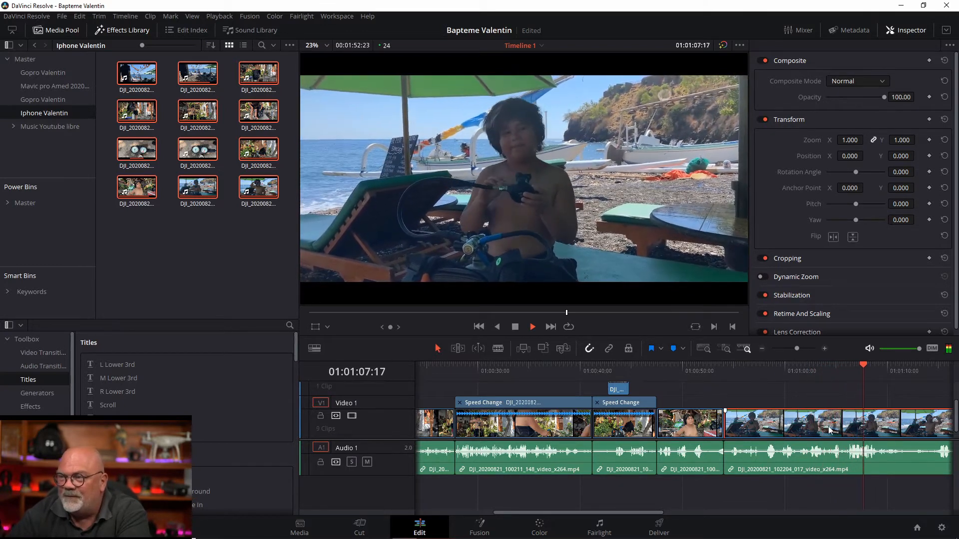
key("space")
Ripple-trim the start of the DJI_20200821_102204_017 clip to the frame at 01:00:55:06.
left_click(740, 370)
left_click_drag(741, 372, 737, 372)
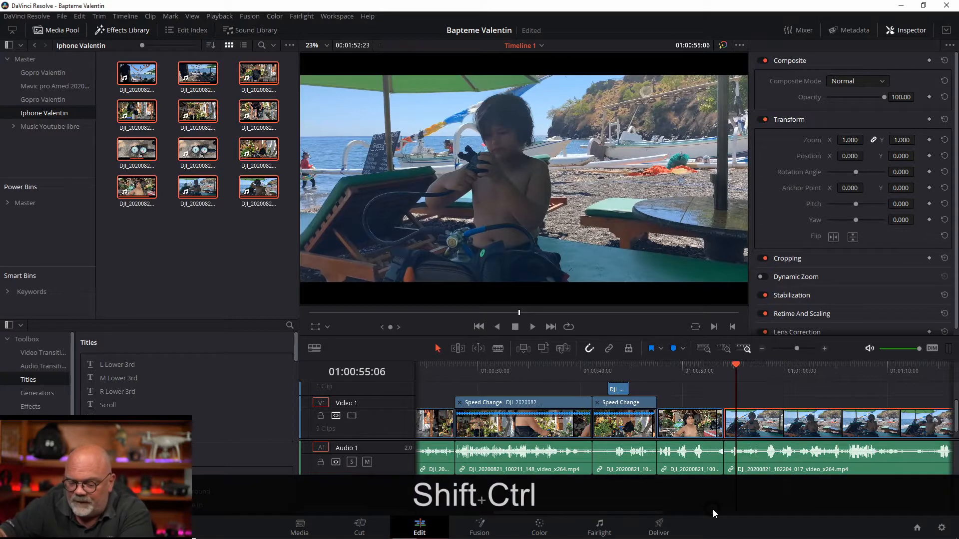
key("ctrl+shift+bracketleft")
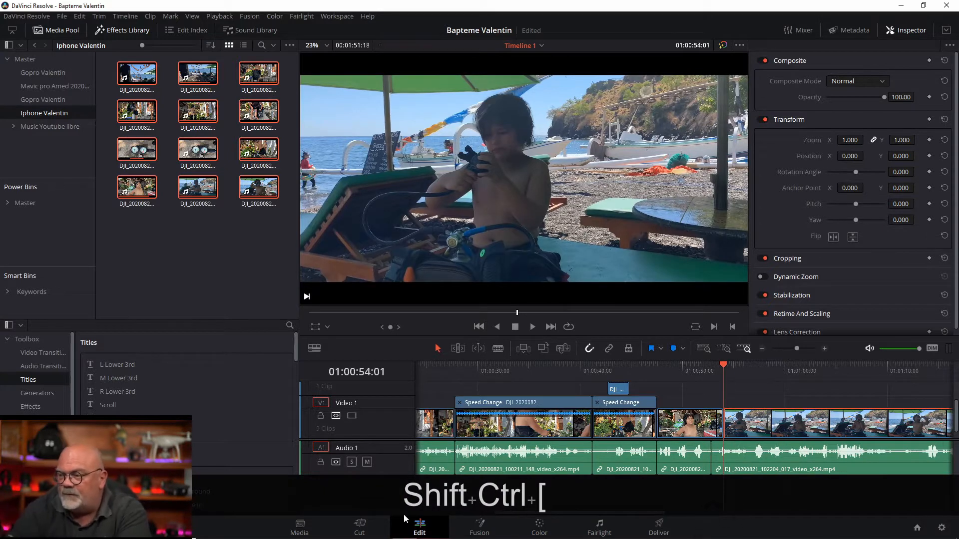
Play back the cut into the beach clip and realign its audio edit with the video cut at 01:00:54:01.
left_click(696, 371)
key("space")
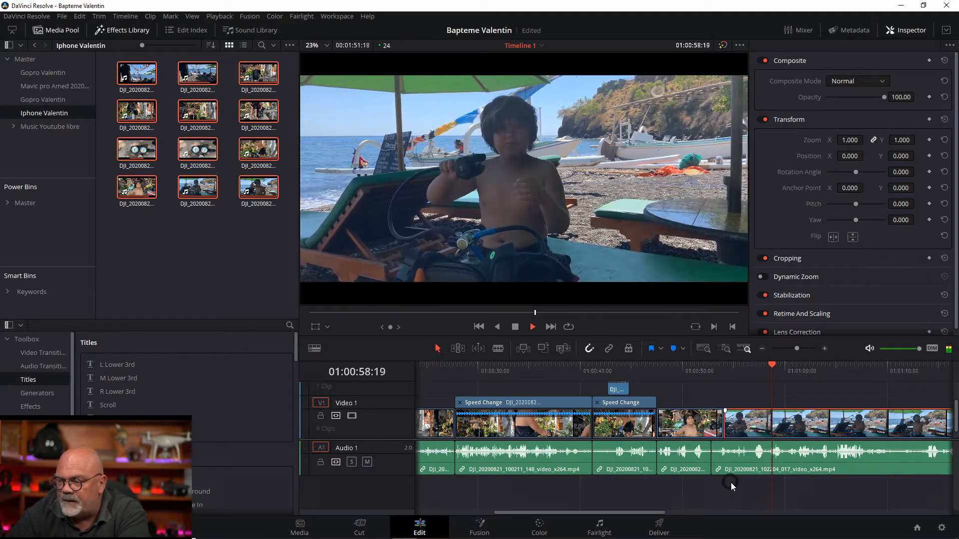
left_click(721, 382)
key("space")
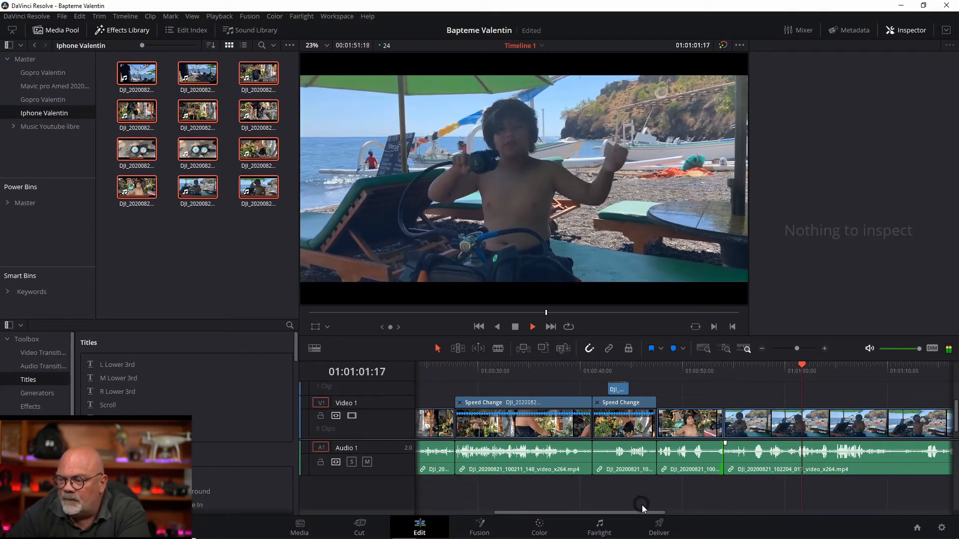
Play the end of the DJI_20200821_102204_017 clip and move the DJI_20200821_102258_568 clip directly behind it.
left_click_drag(642, 510, 705, 507)
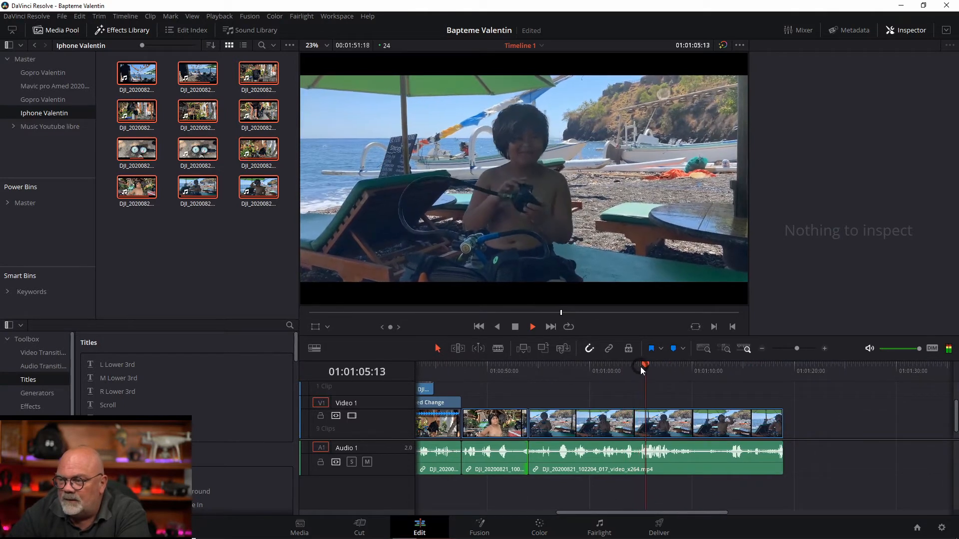
left_click_drag(651, 365, 764, 375)
key("space")
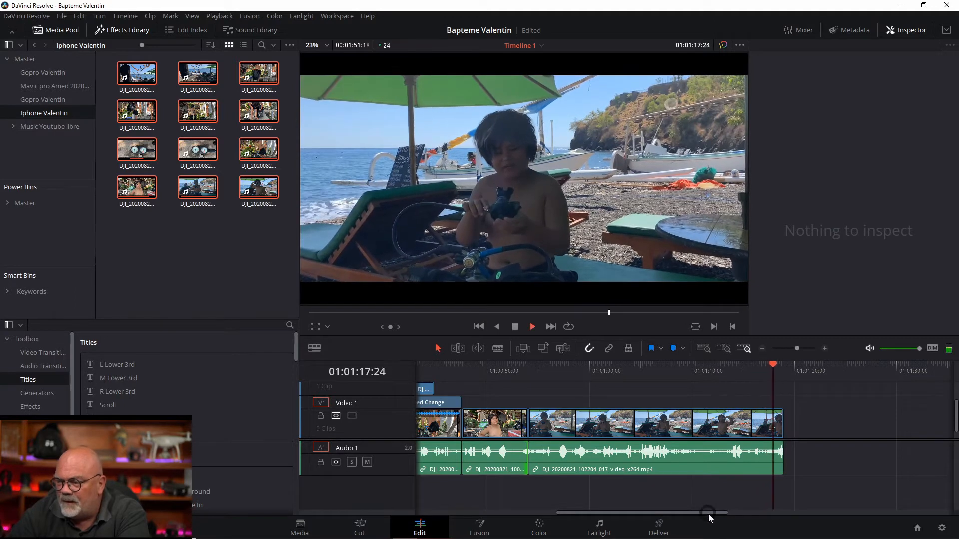
left_click_drag(708, 513, 762, 508)
key("space")
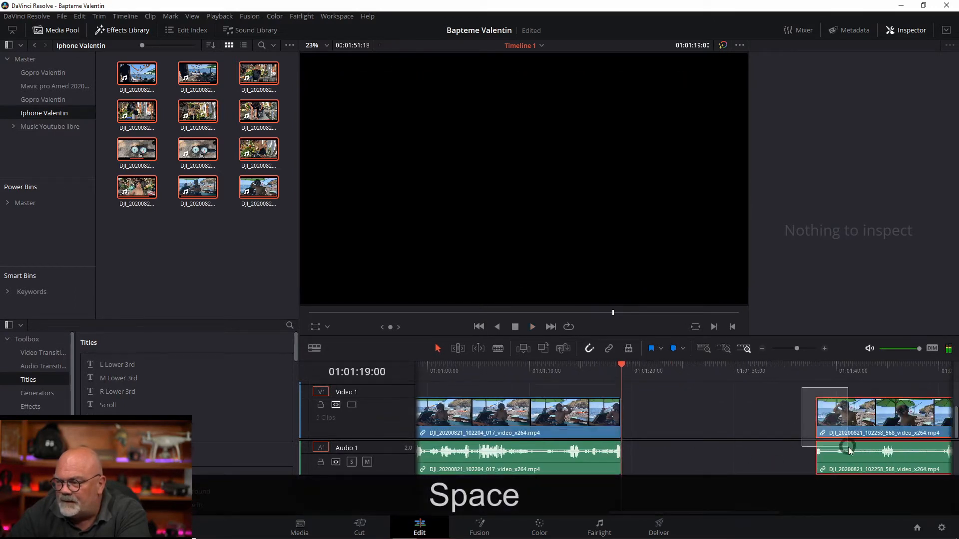
left_click_drag(855, 420, 655, 421)
Play the diving-mask clip to 01:01:25:11 and trim the ends of both its video and audio to that frame.
key("space")
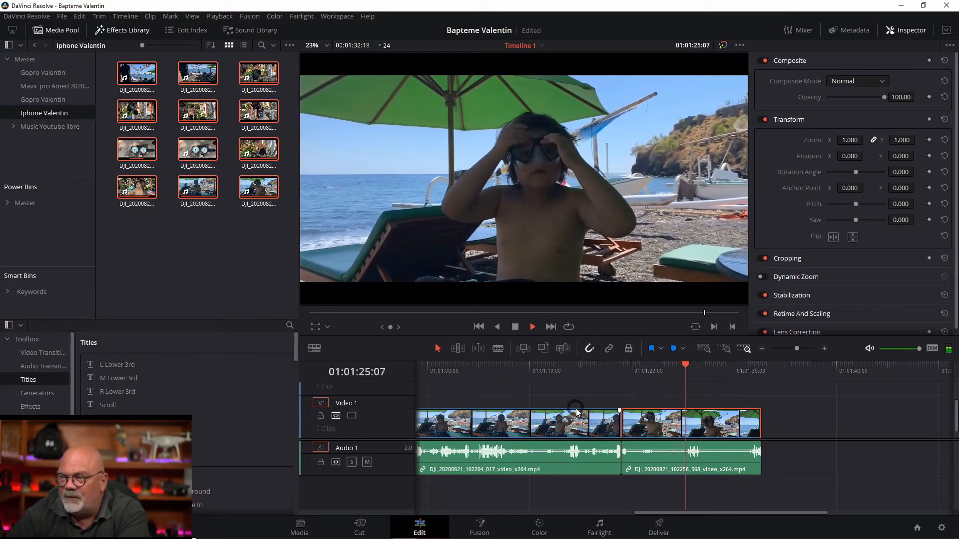
key("space")
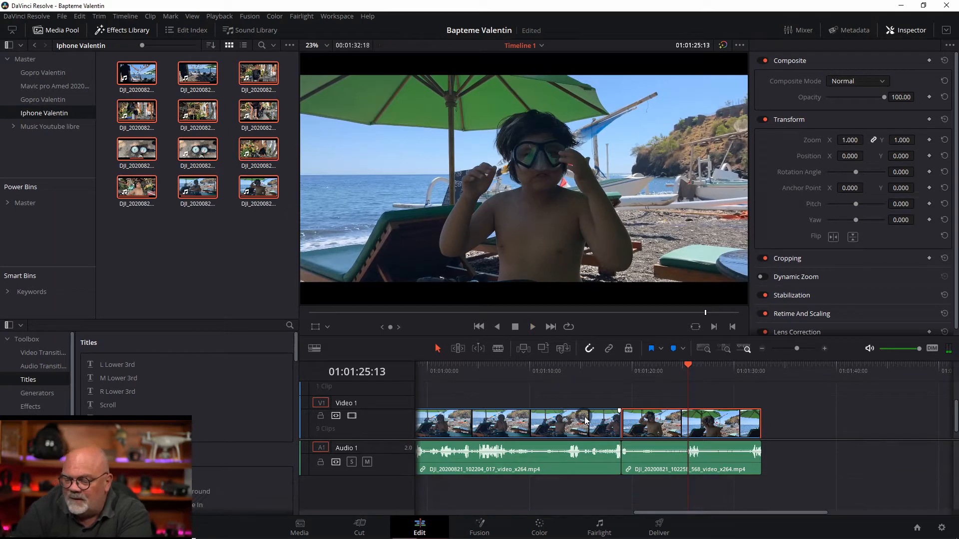
key("Left")
key("Left")
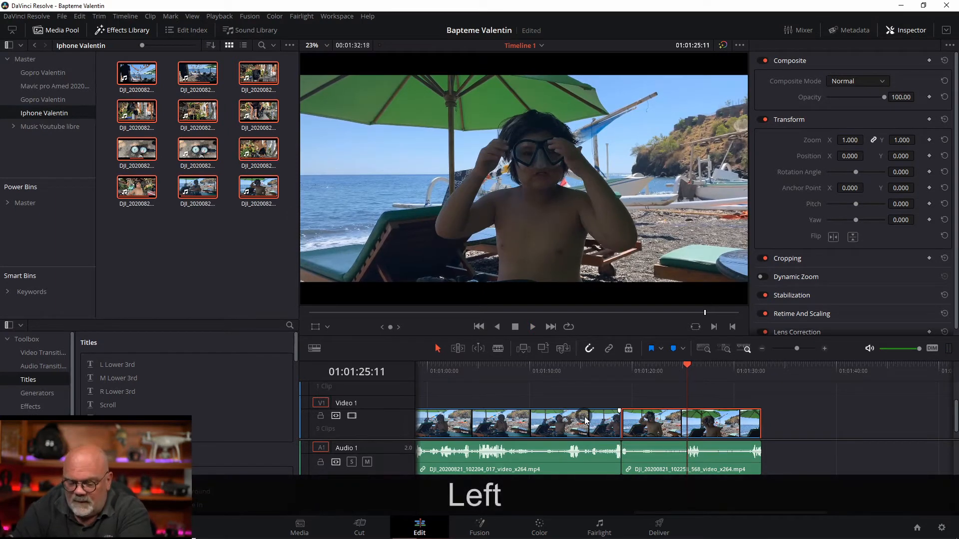
key("ctrl+shift+bracketright")
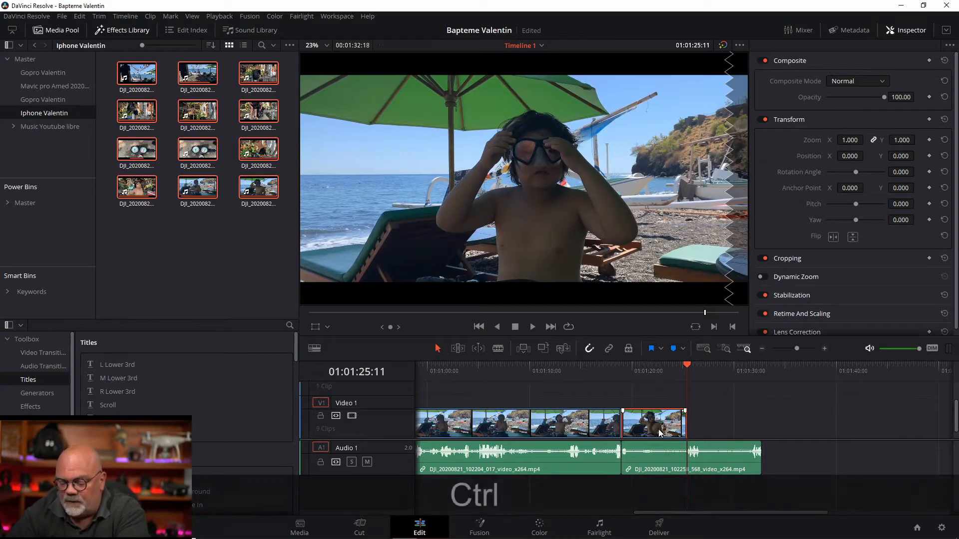
key("ctrl+z")
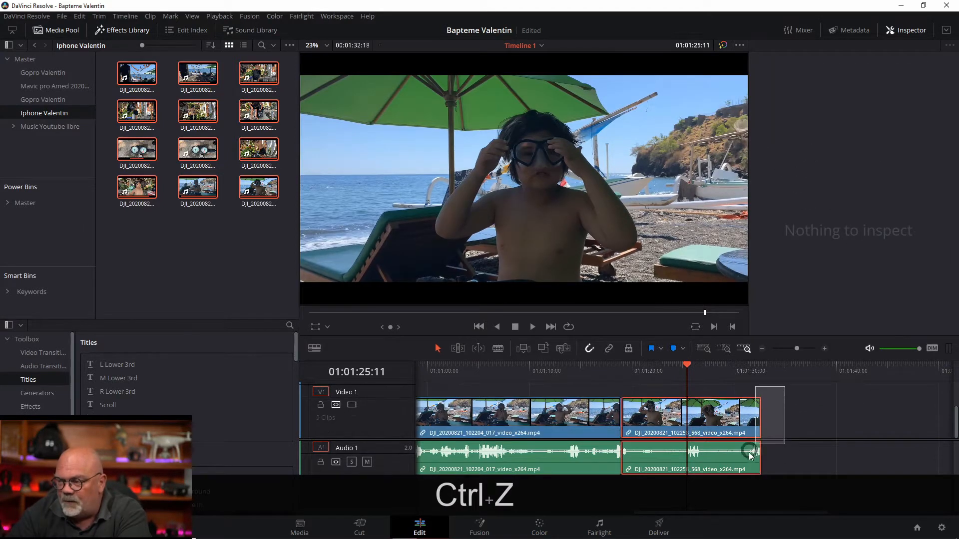
left_click(746, 452)
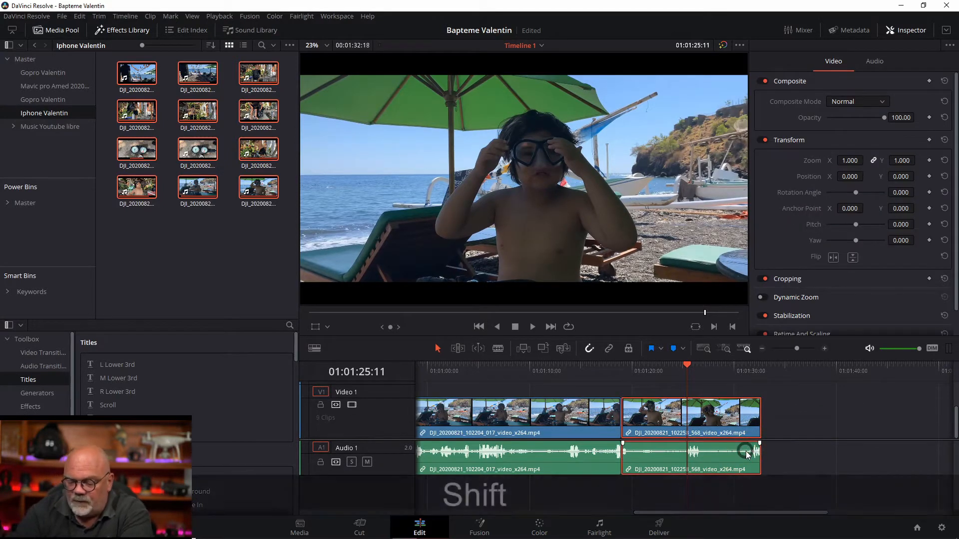
key("ctrl+shift+bracketright")
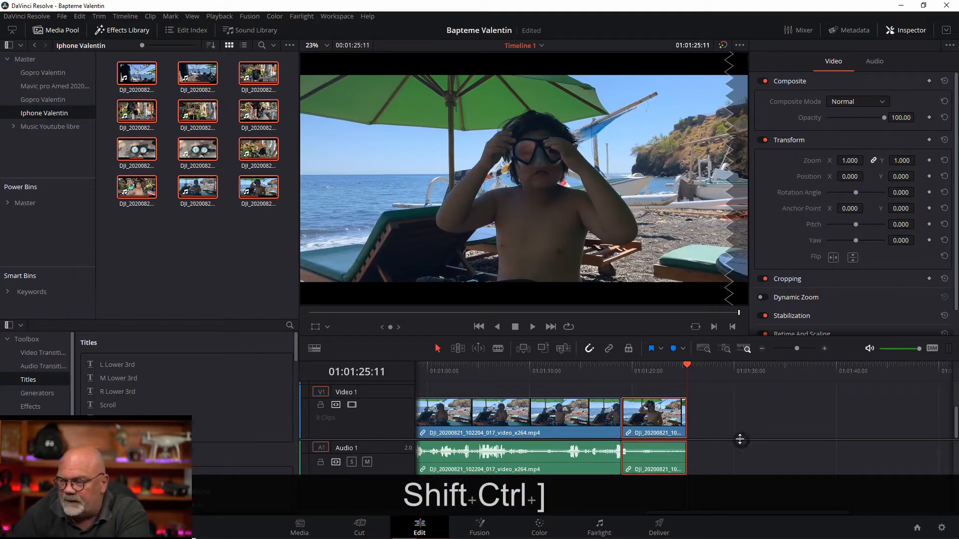
Save the project and clear the clip selection in the media pool.
left_click_drag(722, 512, 589, 514)
key("ctrl+s")
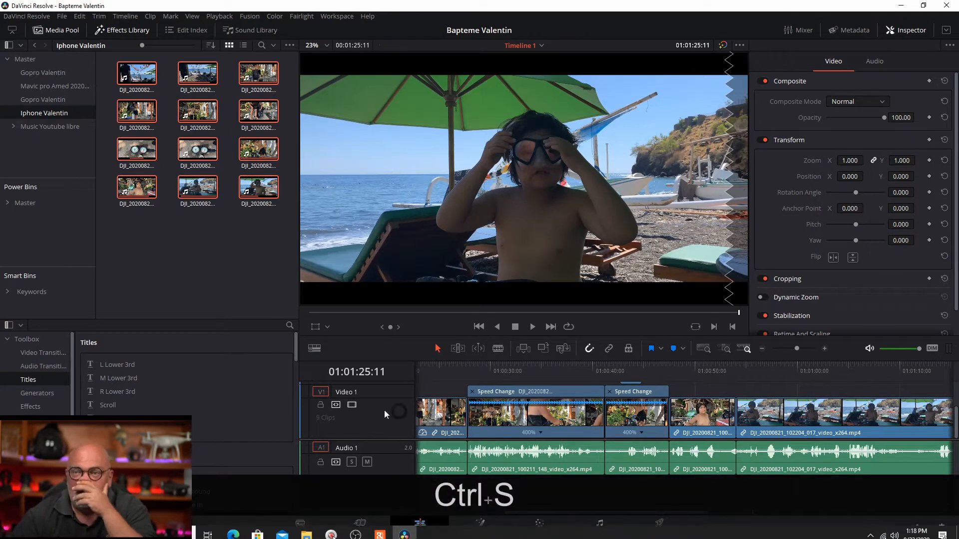
left_click(186, 276)
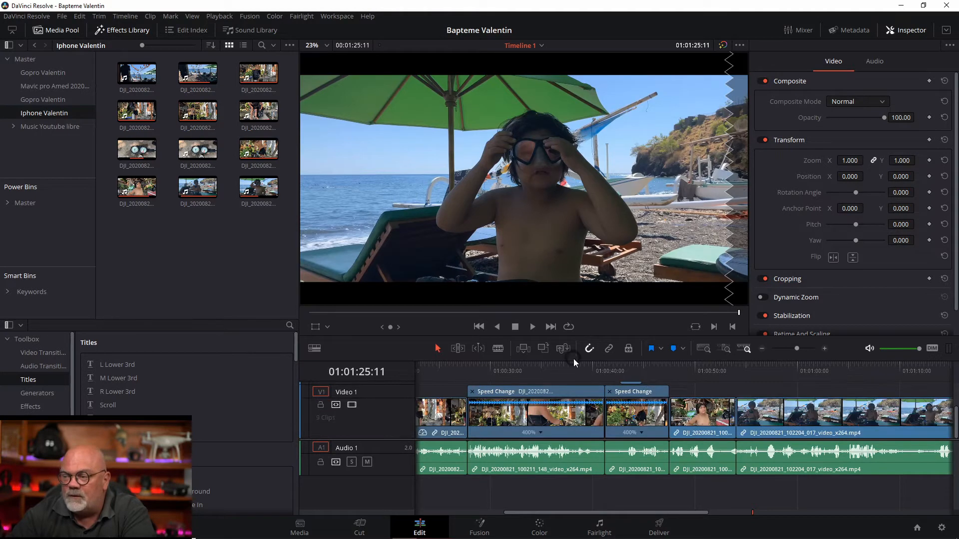
left_click_drag(567, 513, 664, 522)
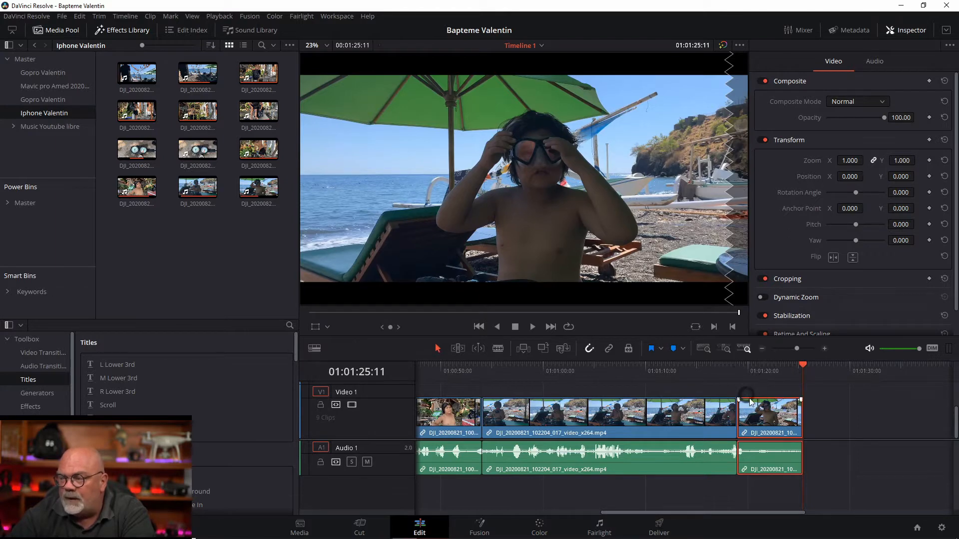
left_click_drag(738, 513, 507, 519)
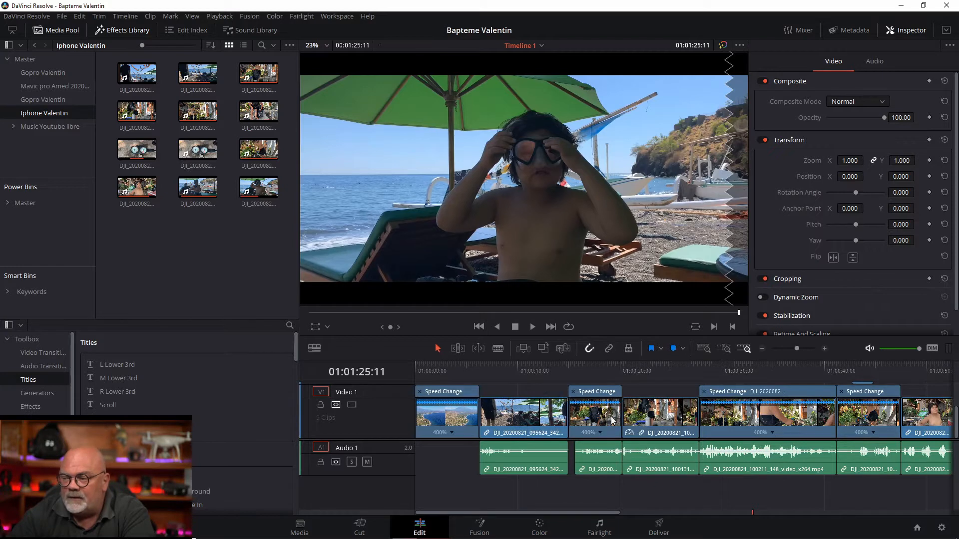
left_click_drag(590, 510, 840, 518)
left_click(827, 465)
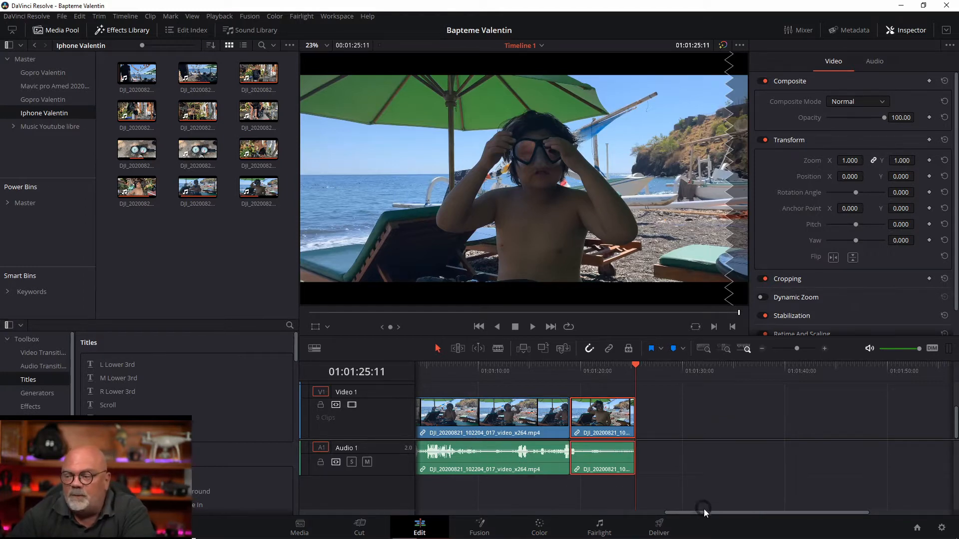
left_click_drag(703, 511, 709, 533)
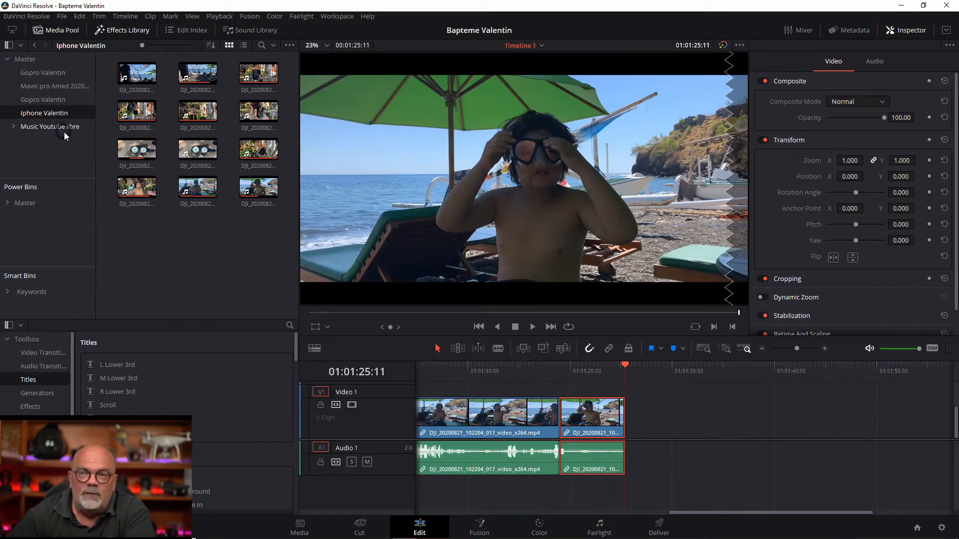
Browse the second GoPro bin and load GH014668.MP4 into the source viewer.
left_click(50, 101)
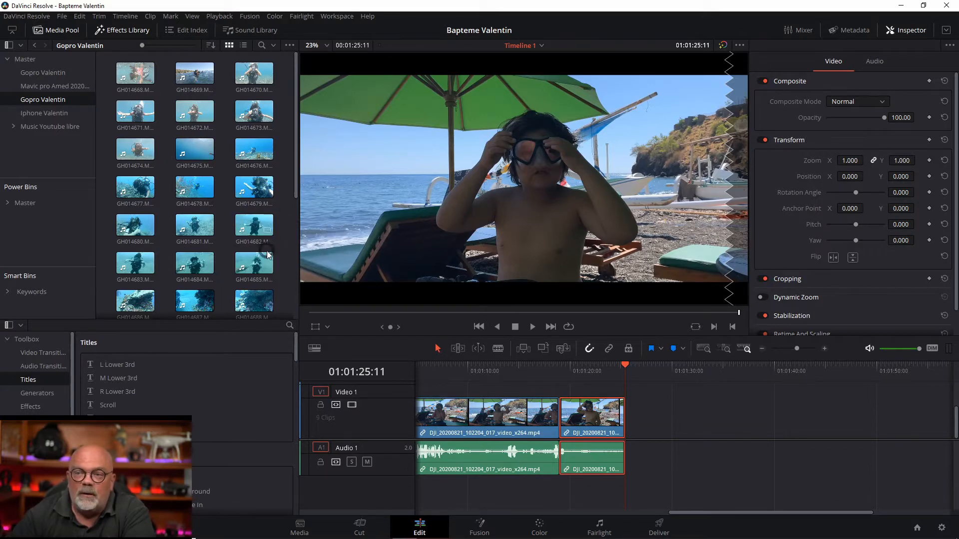
scroll(264, 251, "down", 5)
scroll(263, 251, "up", 5)
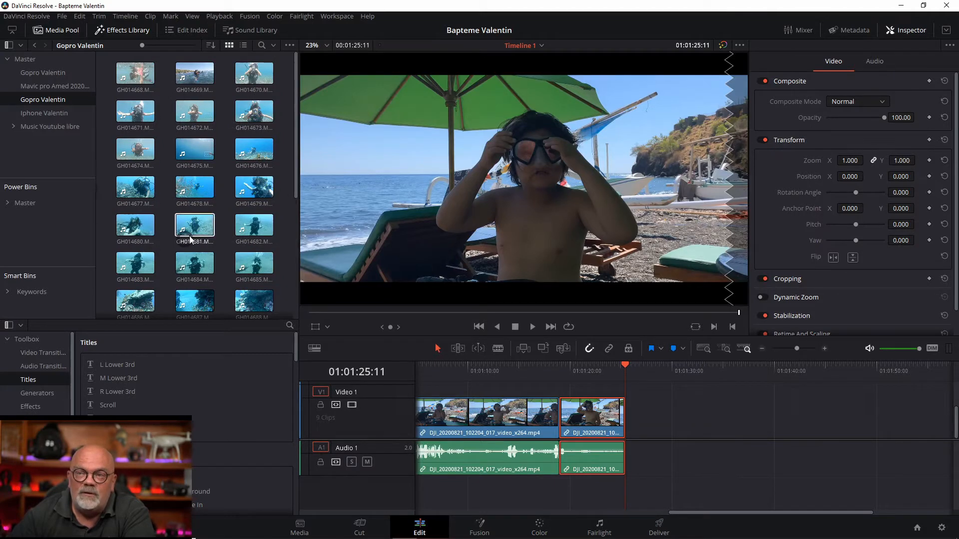
double_click(119, 87)
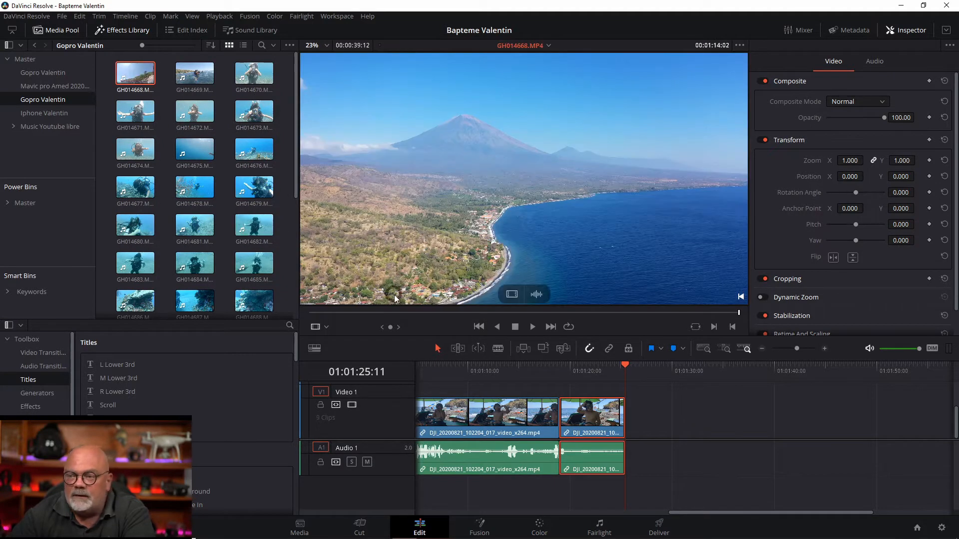
Mark a section of GH014668.MP4 about 19 seconds long, ending at 21:29:29:04, and add it to the timeline at 01:01:25:11.
left_click_drag(332, 312, 564, 310)
mouse_move(576, 313)
left_mouse_down()
mouse_move(591, 310)
mouse_move(558, 311)
mouse_move(565, 310)
left_mouse_up()
key("o")
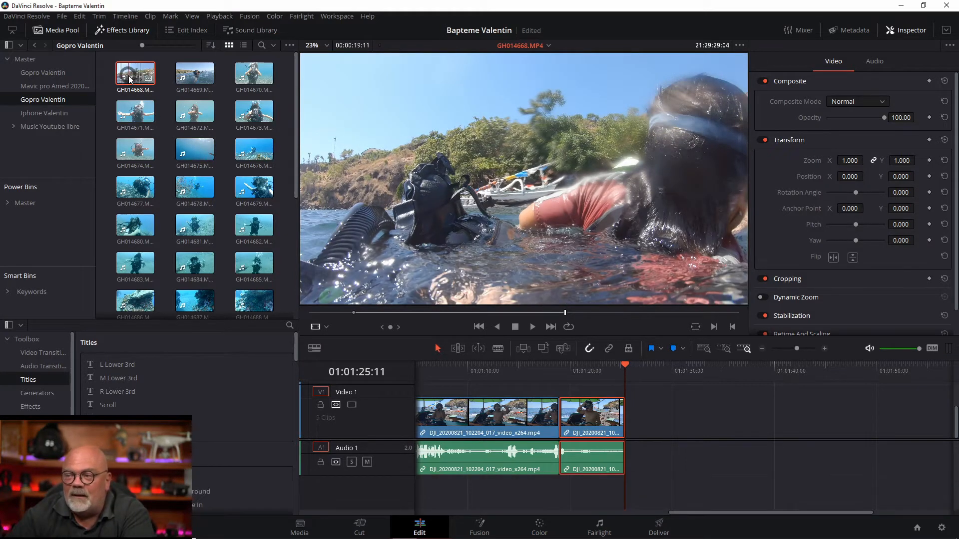
left_click_drag(130, 79, 626, 415)
Mark GH014669.MP4 from 21:31:36:01 to 21:31:47:11 and insert the section on the timeline at 01:01:44:22.
left_click(194, 73)
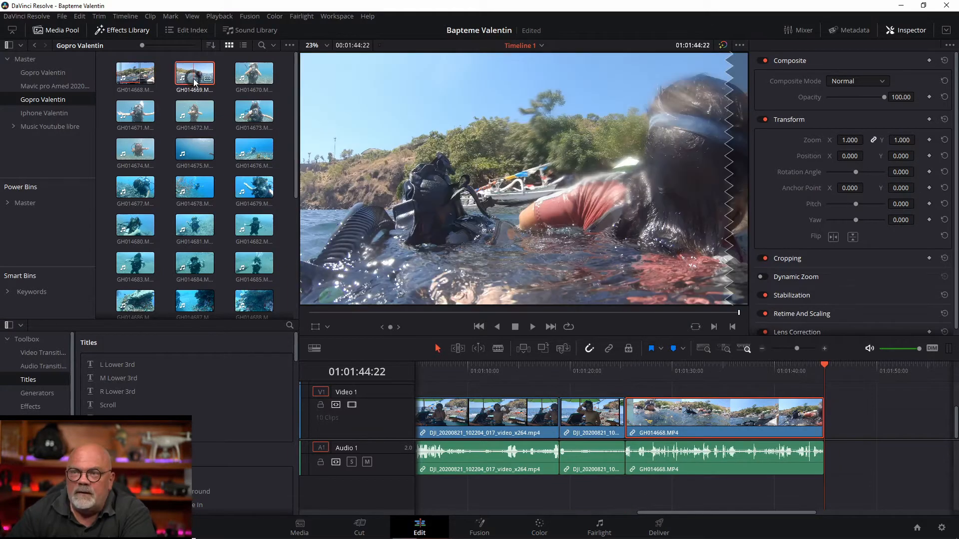
left_click_drag(329, 313, 721, 285)
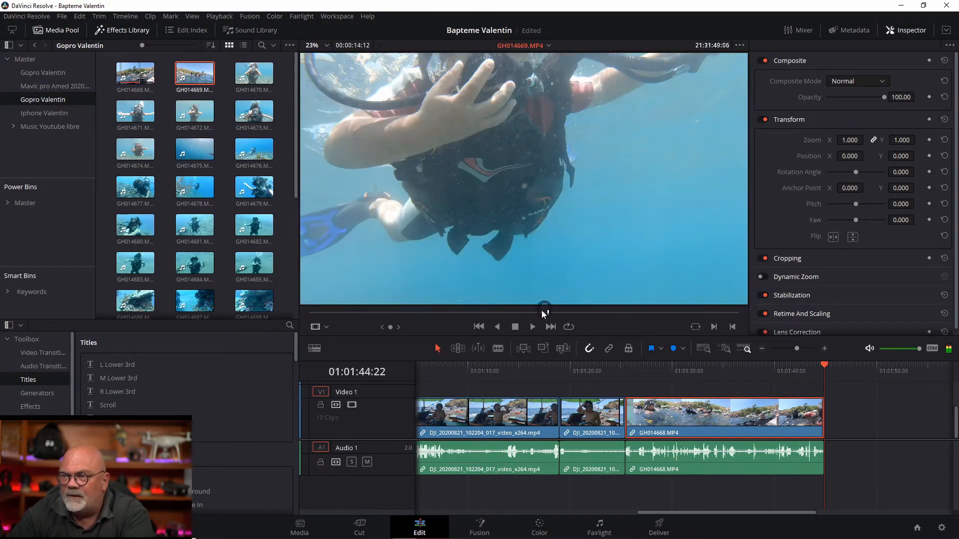
left_click_drag(542, 313, 330, 313)
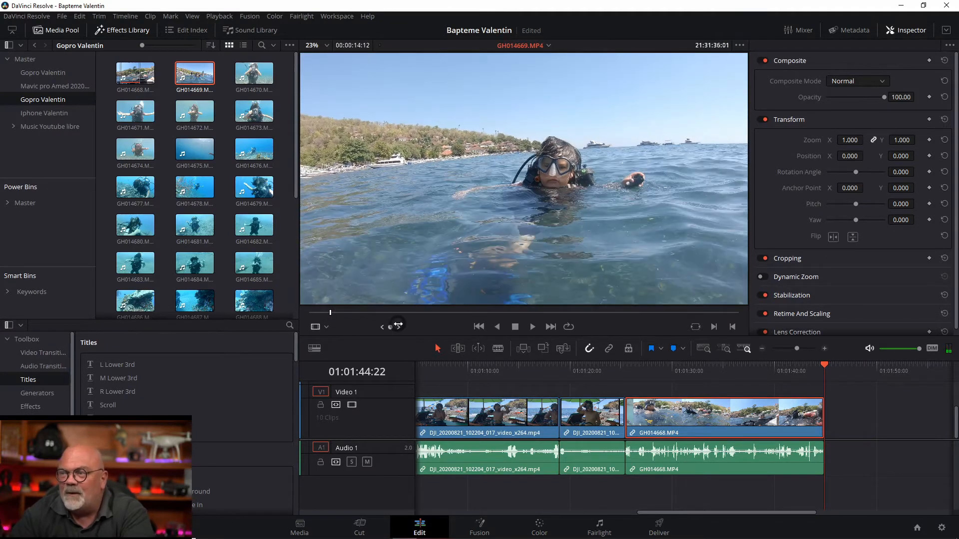
key("i")
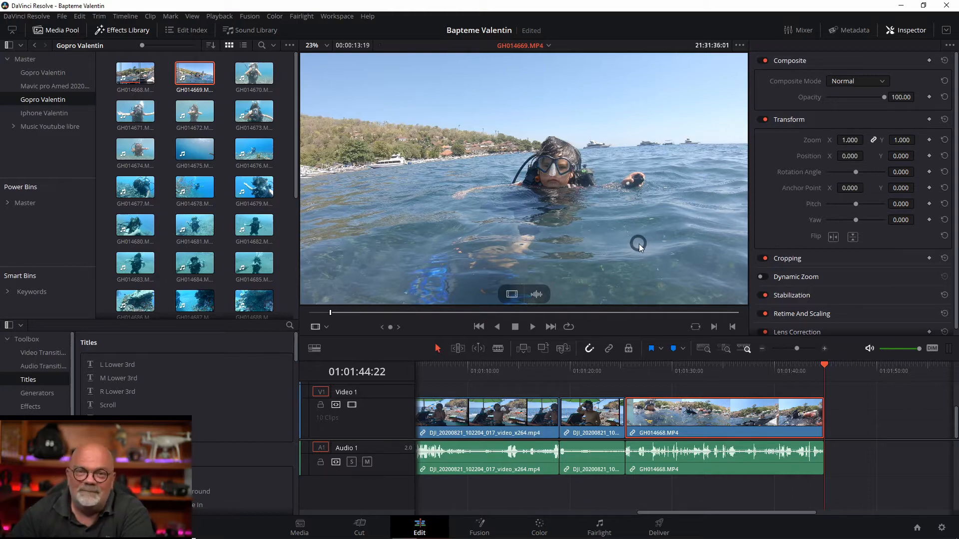
left_click_drag(520, 304, 669, 302)
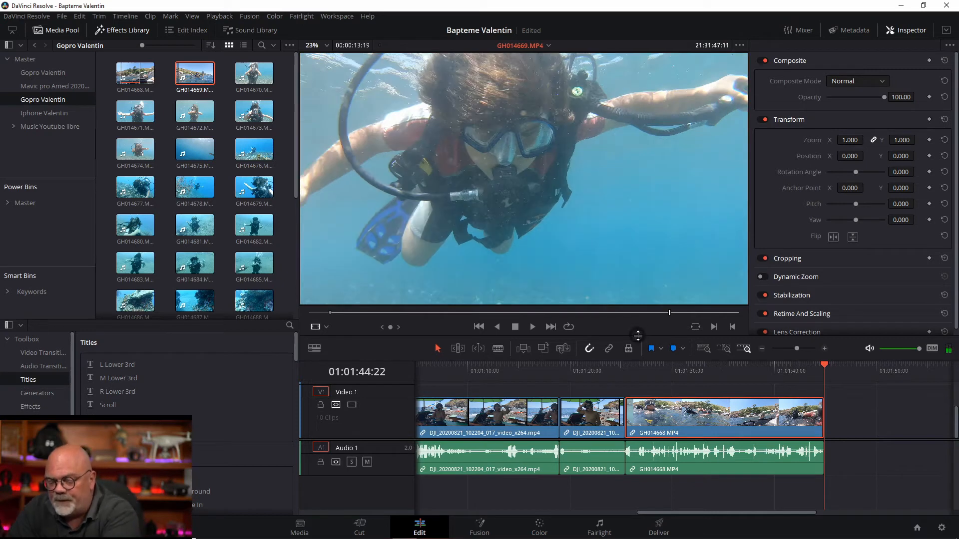
key("o")
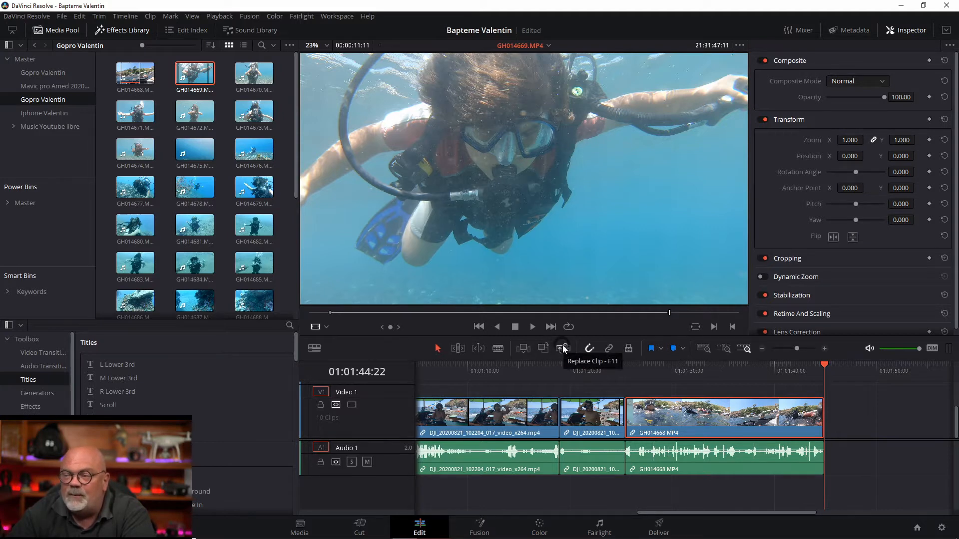
left_click(523, 348)
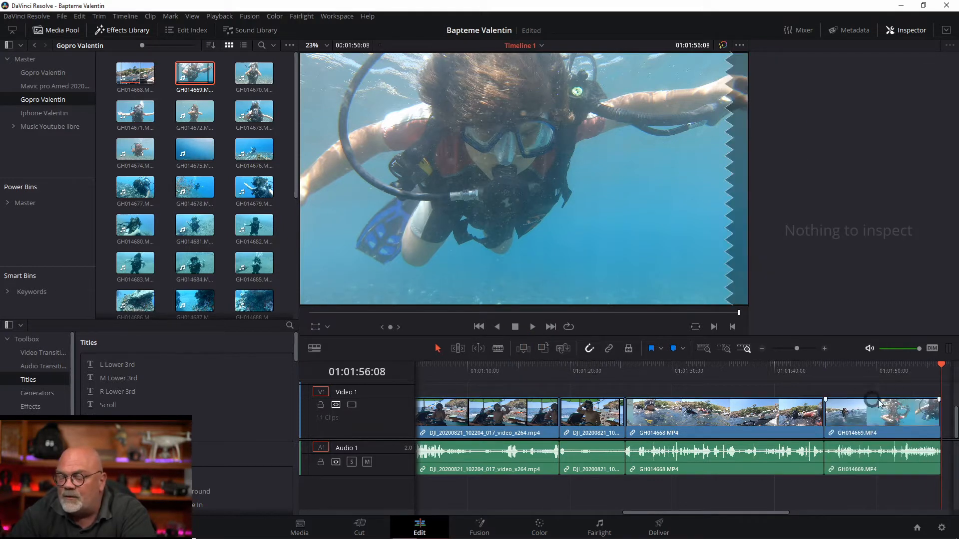
Append the whole GH014673.MP4 clip to the timeline directly after GH014669.MP4.
left_click_drag(673, 510, 770, 512)
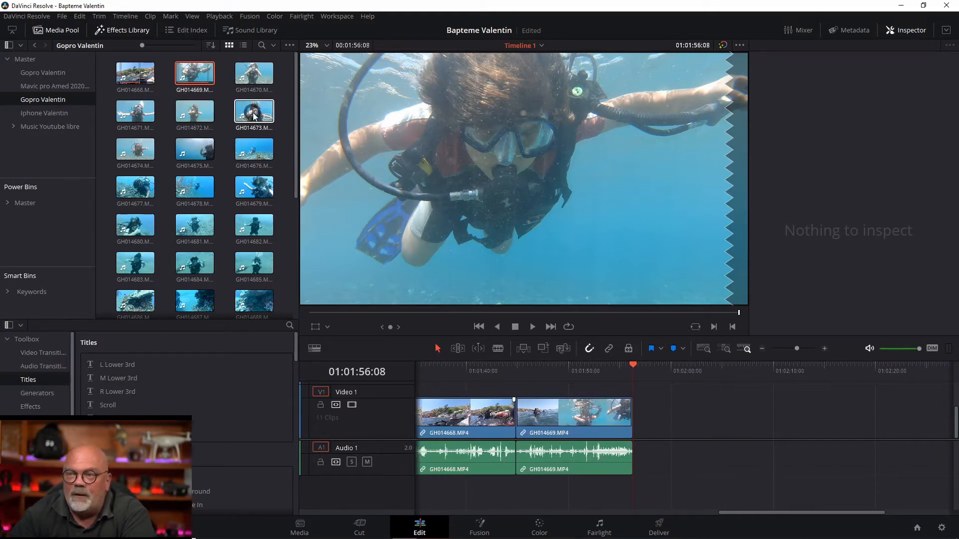
left_click_drag(255, 111, 628, 395)
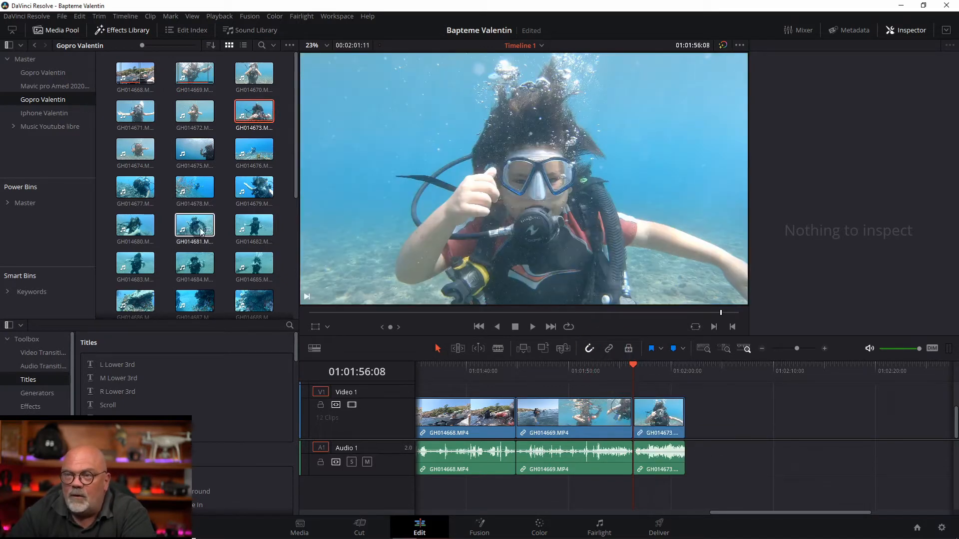
Mark GH014670.MP4 from 21:32:56:04 to 21:33:03:02 and insert the section at 01:01:56:08, ahead of the GH014673.MP4 clip.
double_click(254, 75)
left_click_drag(340, 312, 721, 292)
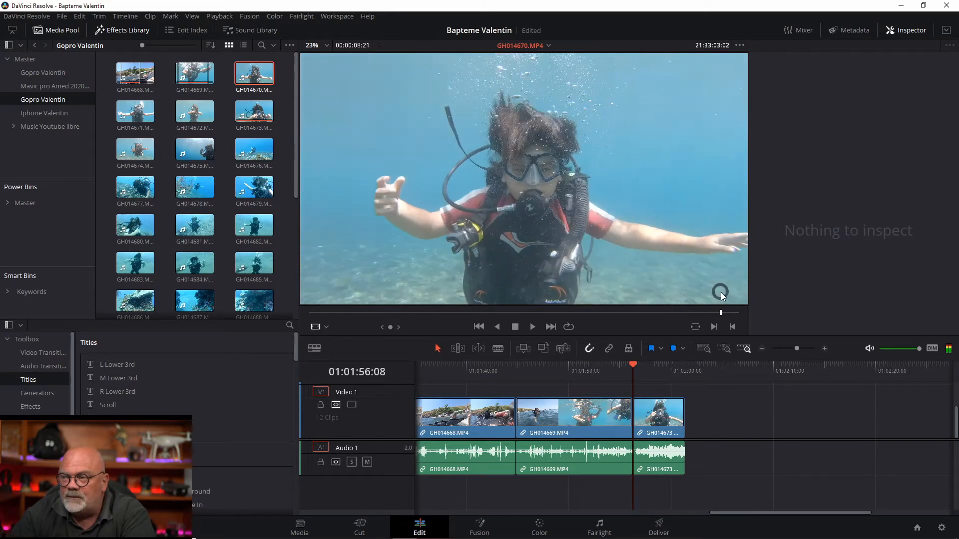
key("o")
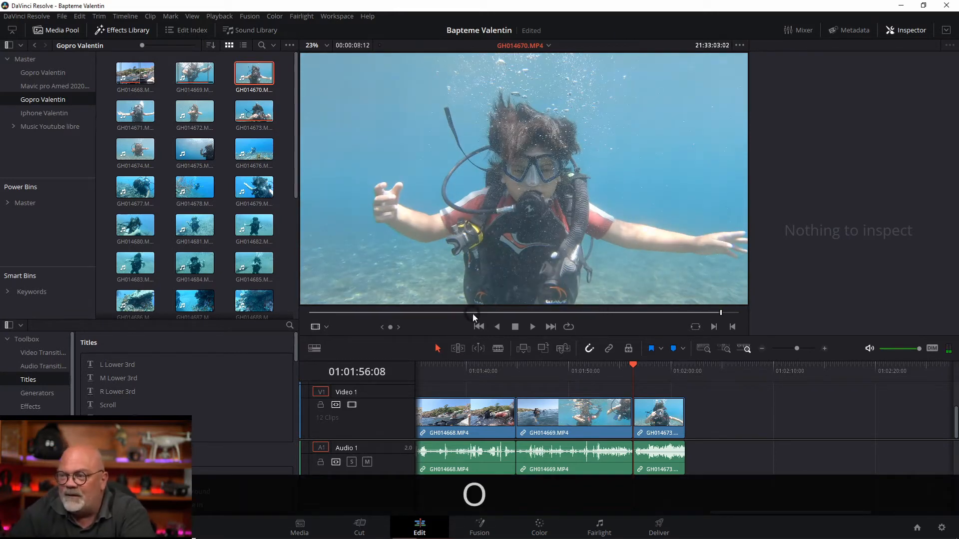
left_click_drag(473, 315, 384, 317)
key("i")
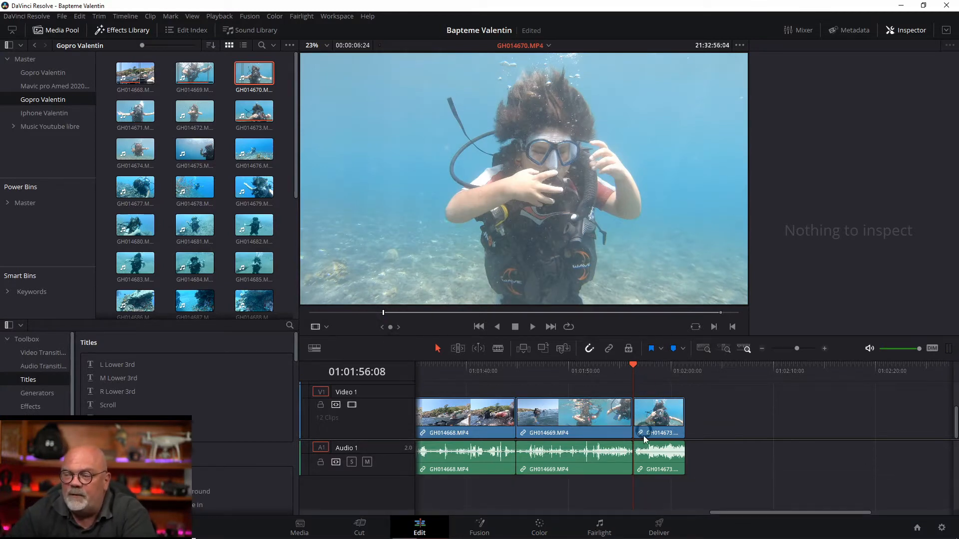
left_click(522, 348)
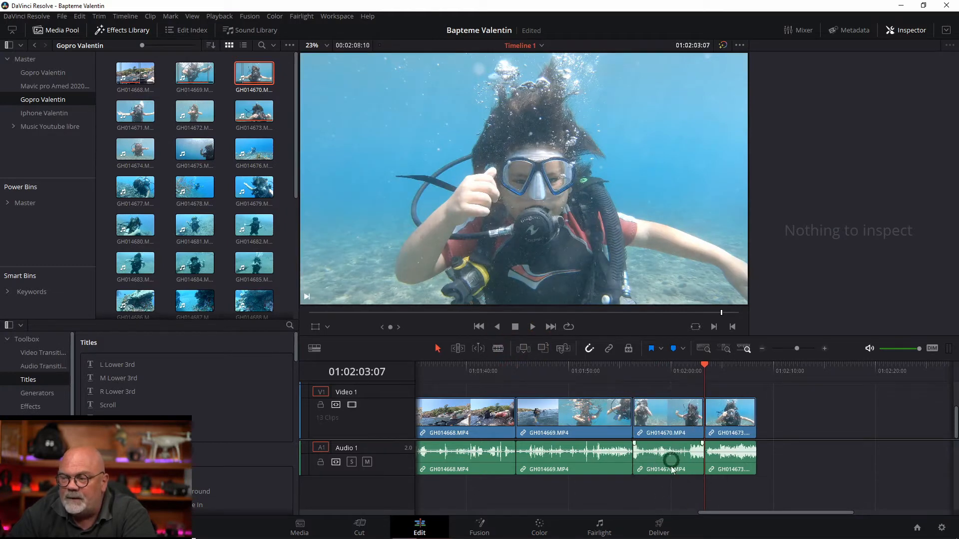
Move the playhead to the end of the timeline and play GH014671.MP4 in the source viewer.
left_click(674, 421)
mouse_move(738, 373)
left_mouse_down()
mouse_move(611, 364)
mouse_move(756, 366)
left_mouse_up()
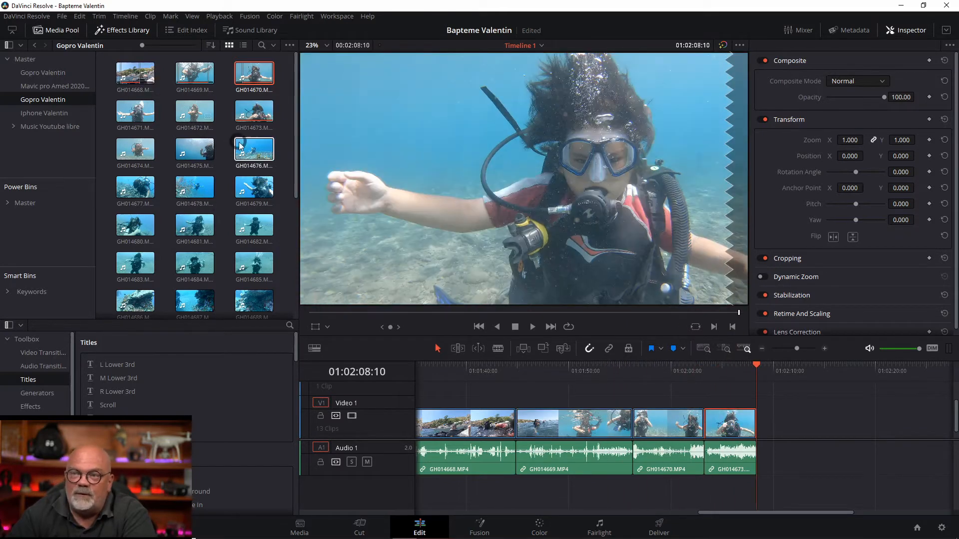
double_click(135, 111)
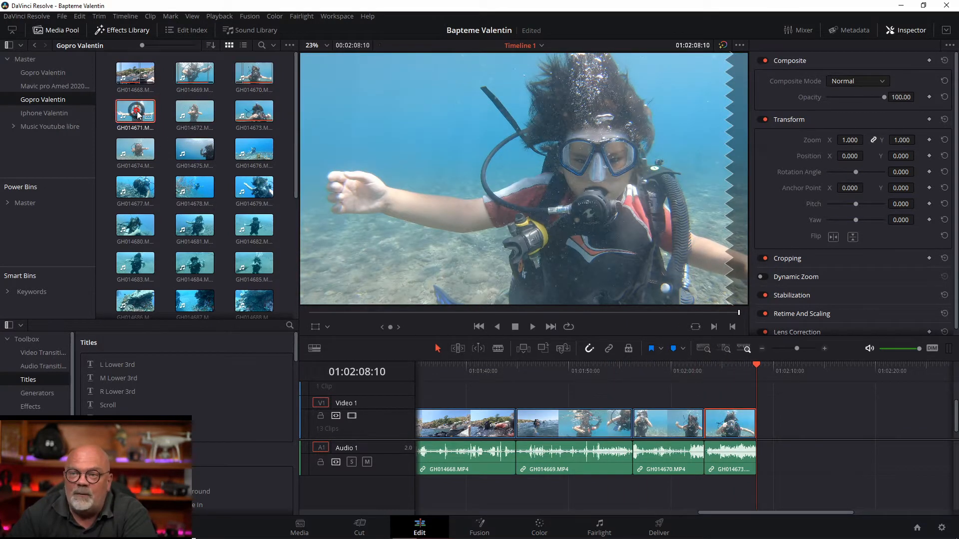
key("space")
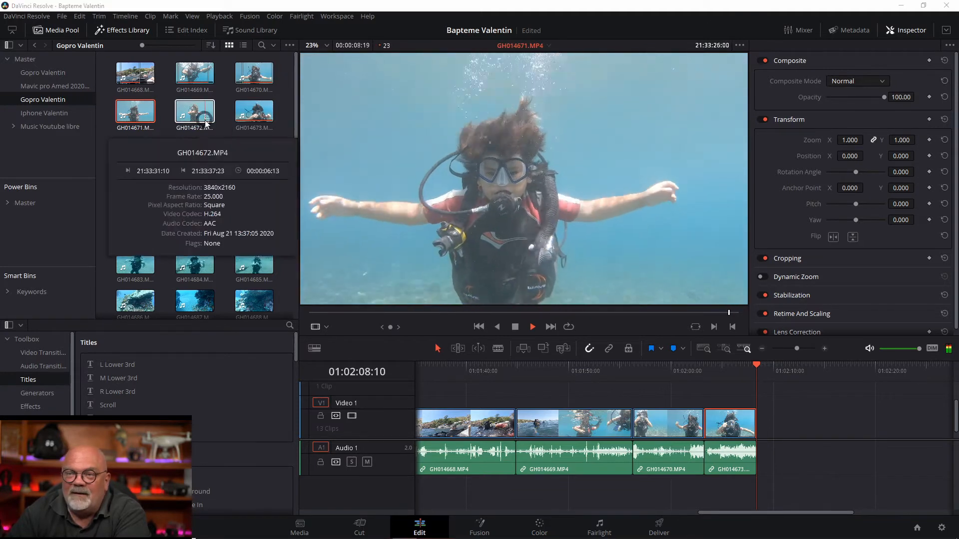
Mark GH014672.MP4 from 21:33:32:08 to 21:33:37:13 and insert the section at 01:02:03:07, between GH014670.MP4 and GH014673.MP4.
left_click_drag(194, 111, 518, 282)
left_click(181, 108)
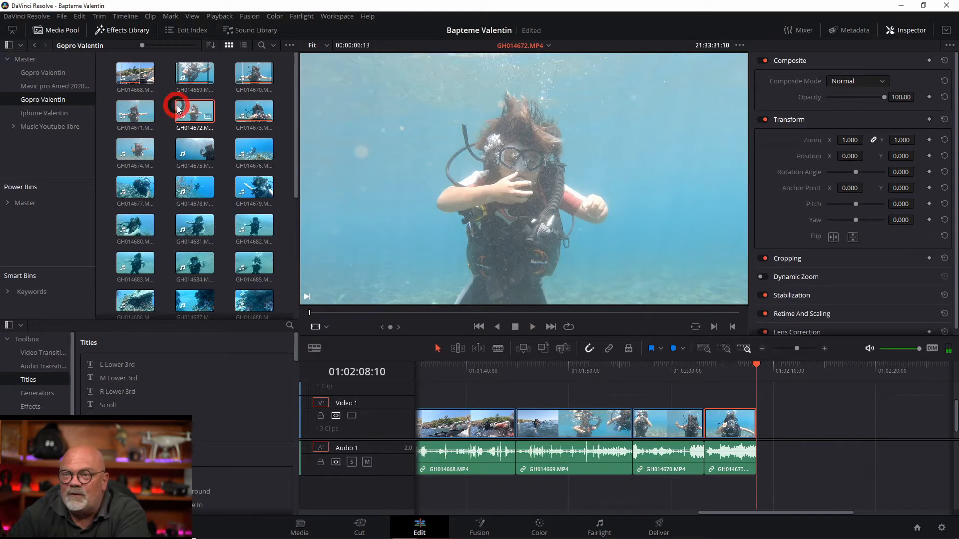
key("space")
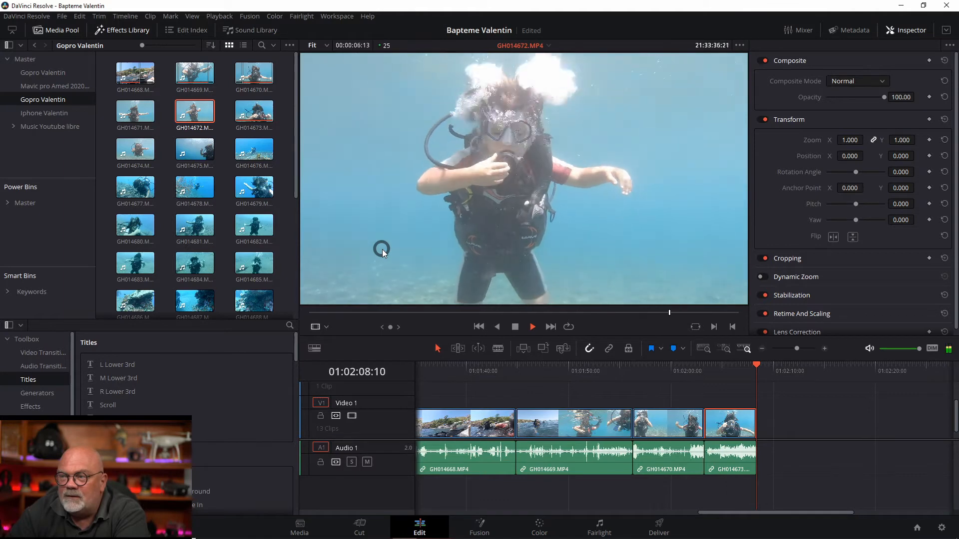
key("space")
key("o")
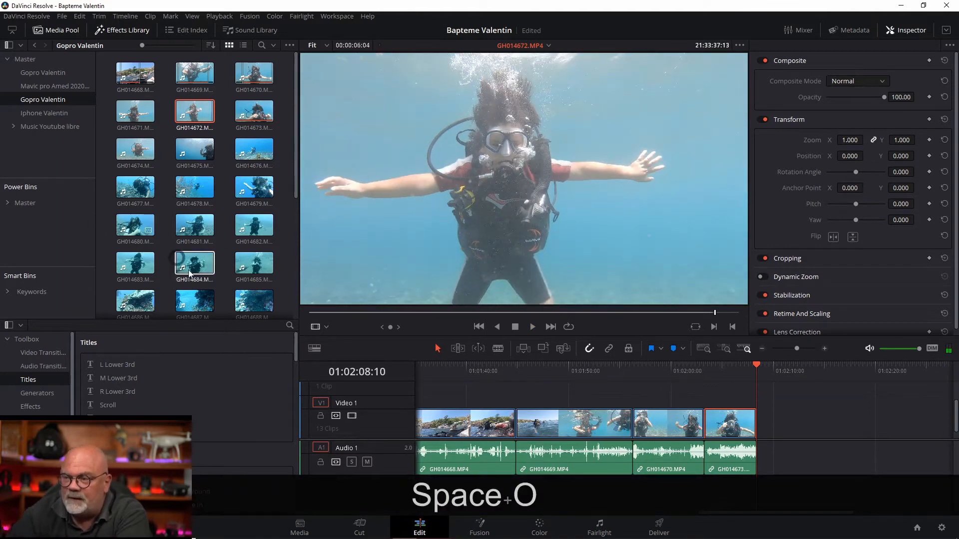
left_click(369, 313)
key("i")
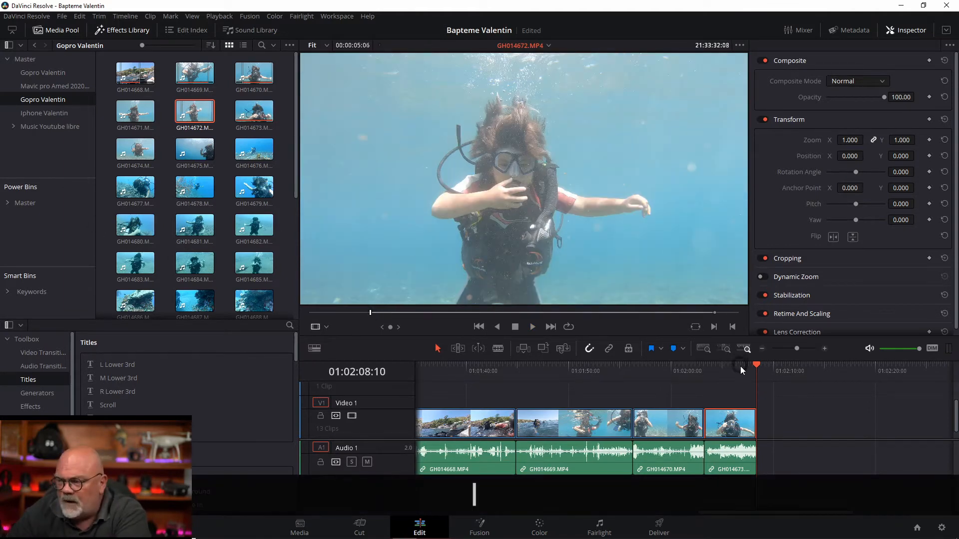
left_click_drag(740, 370, 705, 367)
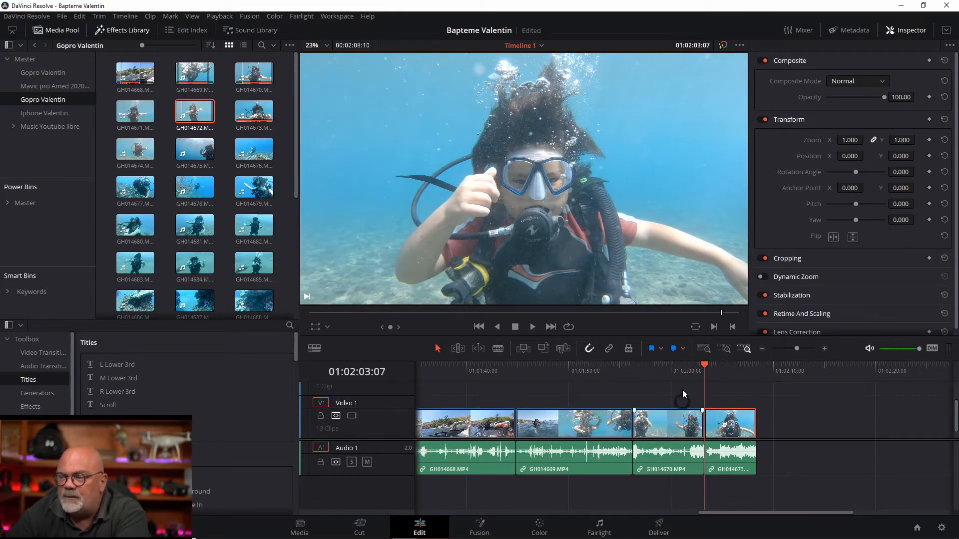
left_click(523, 349)
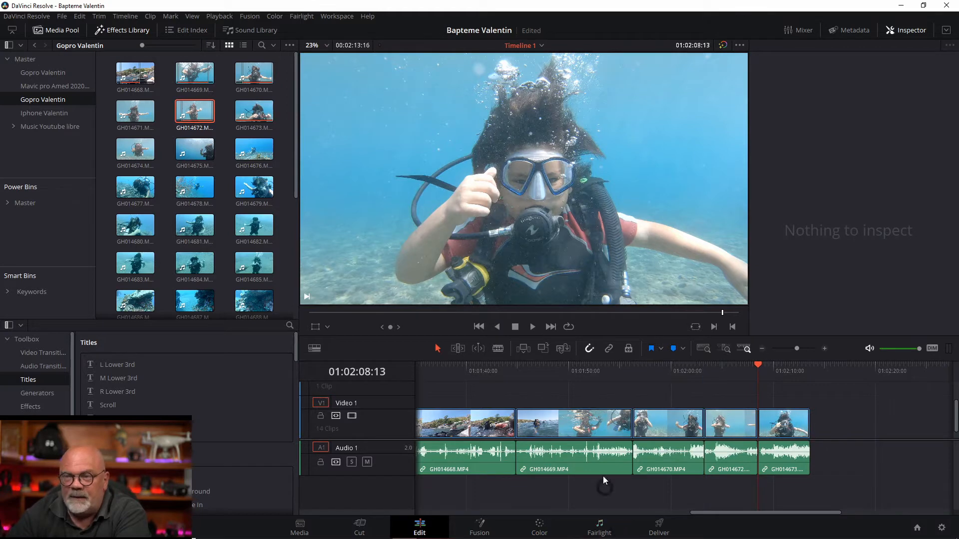
Load GH014677.MP4 into the source viewer and mark a section from 21:40:32:10 to 21:40:37:24.
left_click(135, 187)
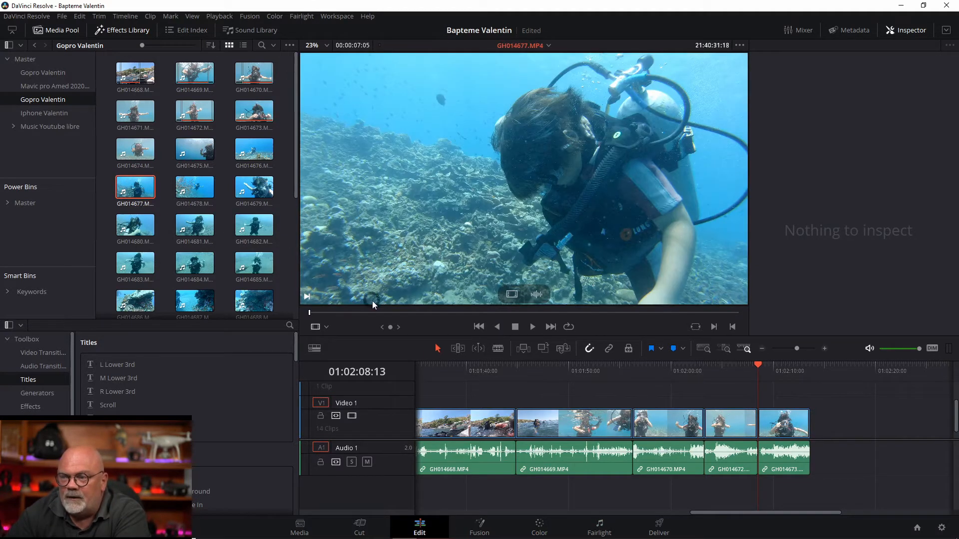
left_click_drag(349, 312, 684, 301)
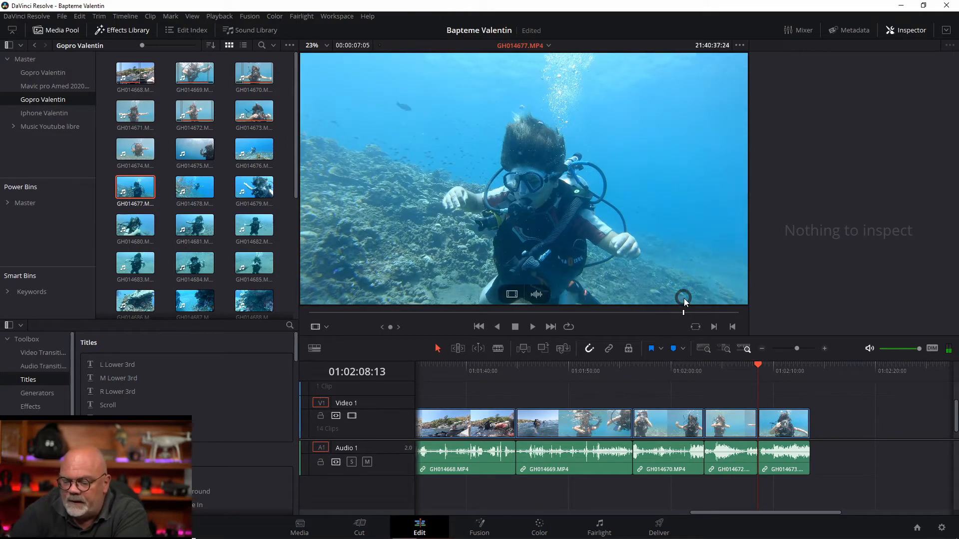
key("o")
left_click_drag(421, 312, 350, 310)
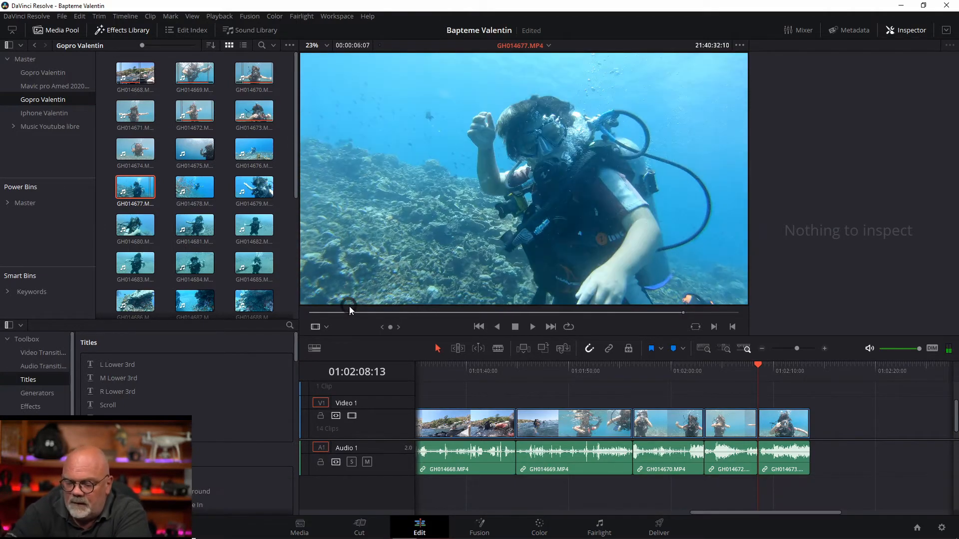
key("i")
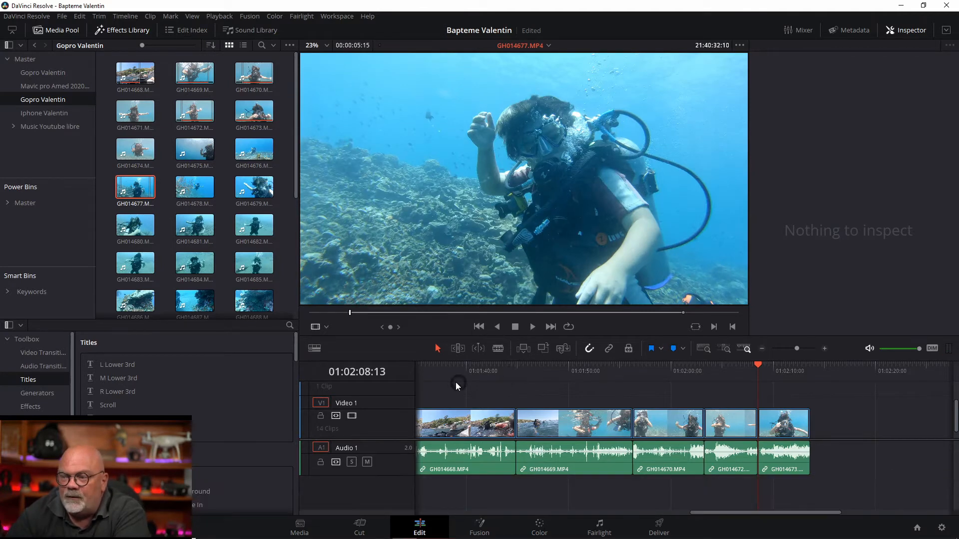
Try Overwrite Clip and Replace Clip on the GH014673.MP4 clip with the marked GH014677.MP4 section, undoing each edit.
left_click(538, 345)
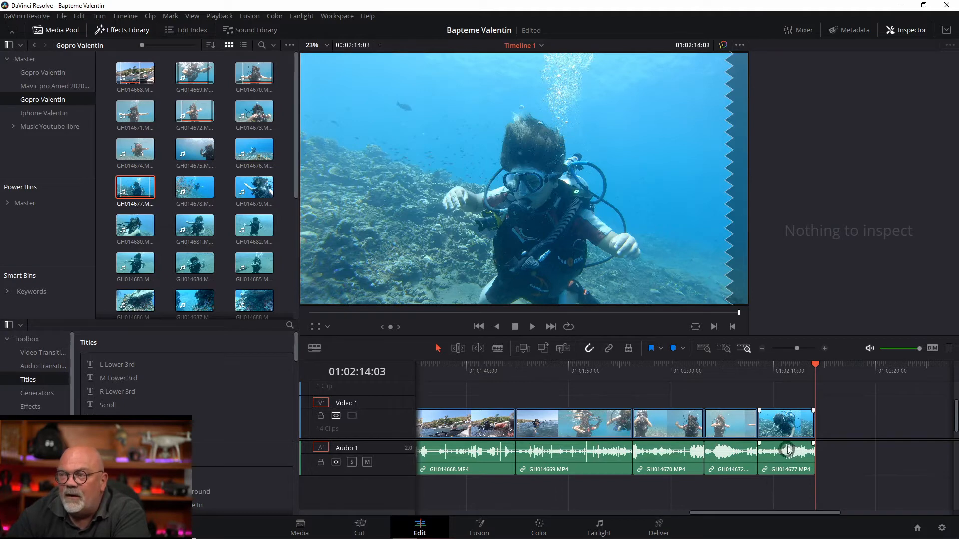
key("ctrl+z")
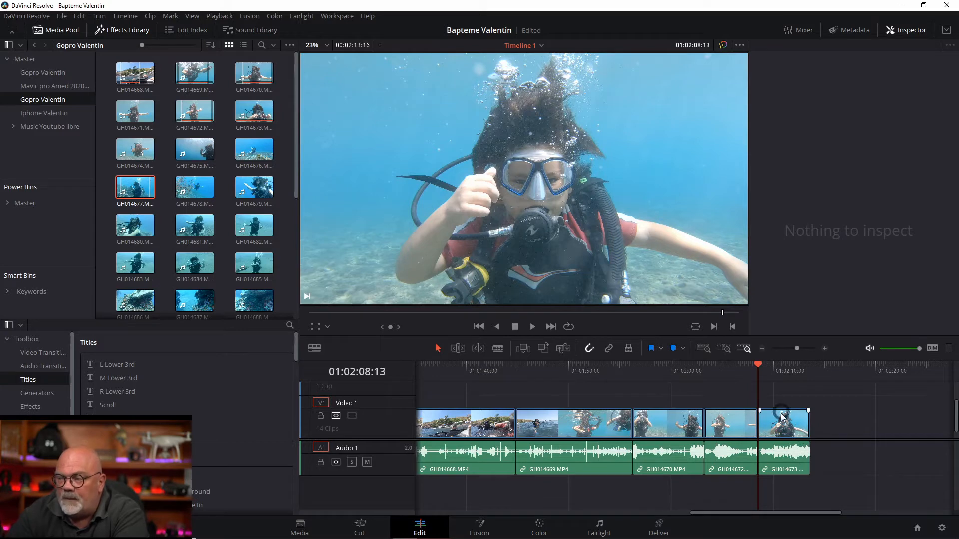
left_click(561, 348)
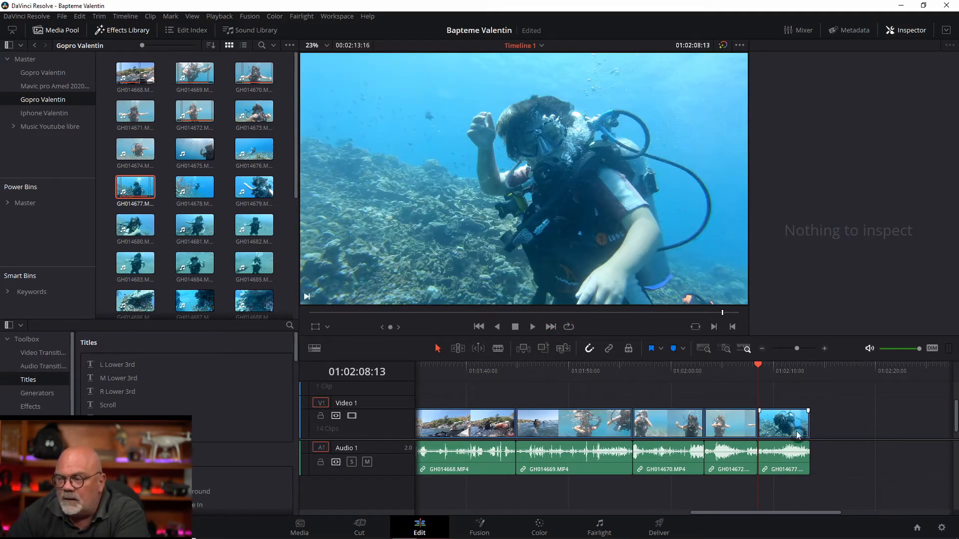
key("ctrl+z")
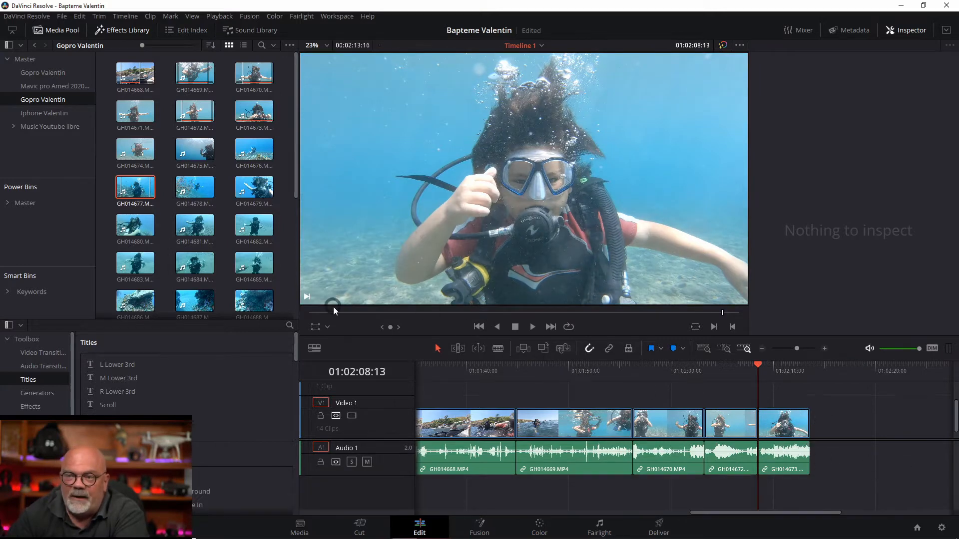
Mark a section of GH014676.MP4 about 7 seconds long, ending at 21:38:50:03, and append it after the GH014673.MP4 clip.
double_click(254, 148)
key("space")
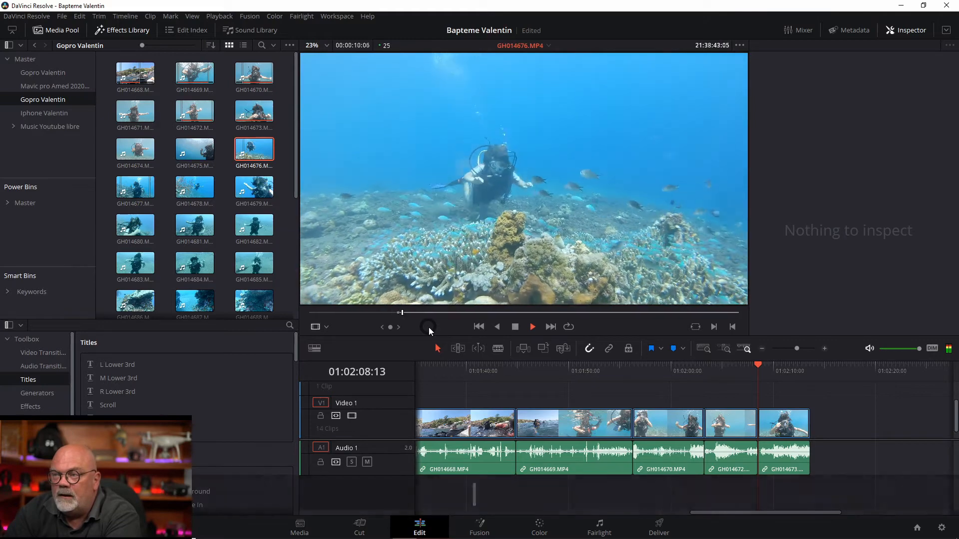
key("i")
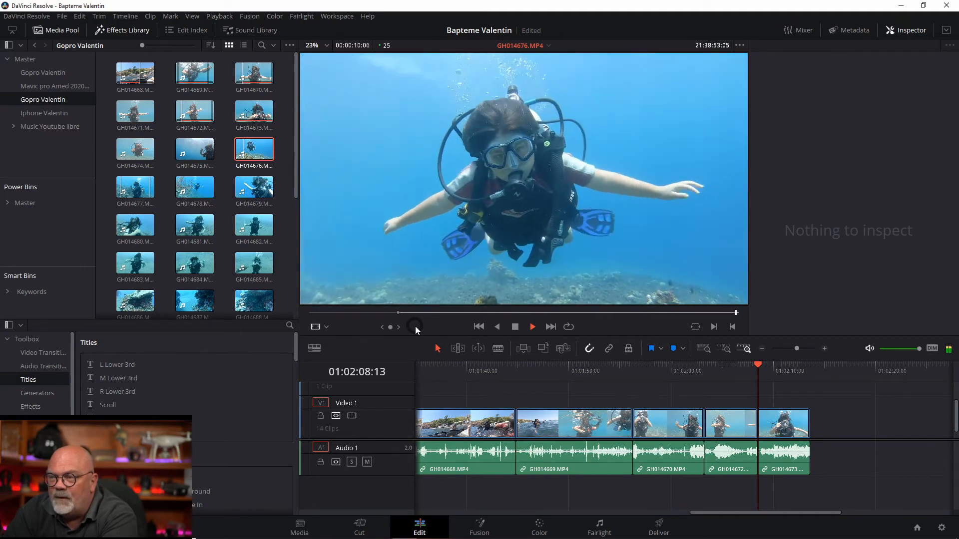
mouse_move(629, 314)
left_mouse_down()
mouse_move(648, 317)
mouse_move(634, 316)
left_mouse_up()
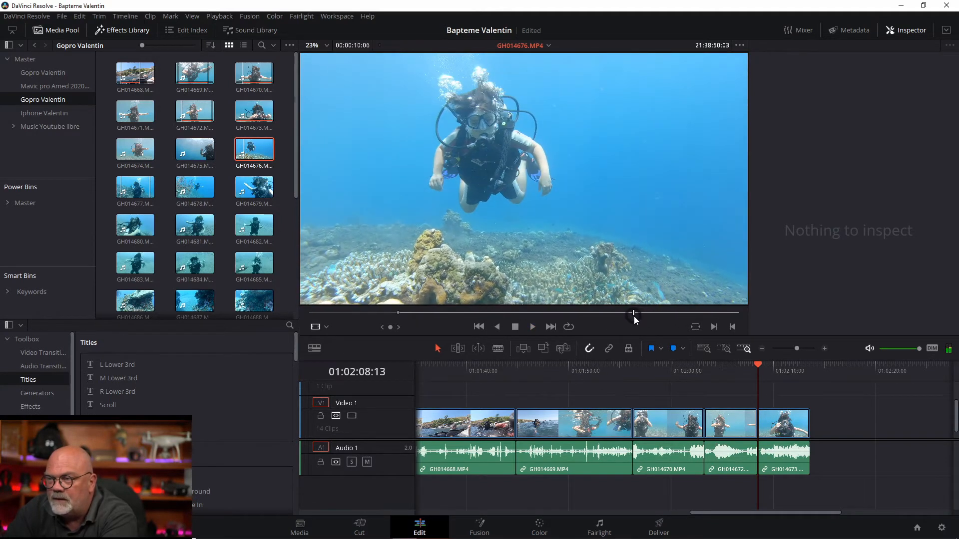
left_click(583, 386)
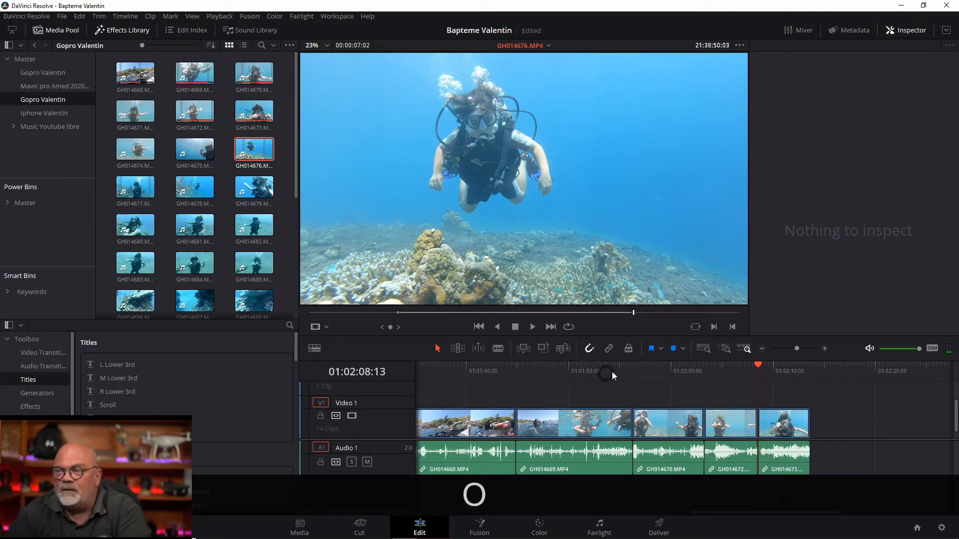
left_click_drag(260, 155, 815, 435)
left_click(796, 392)
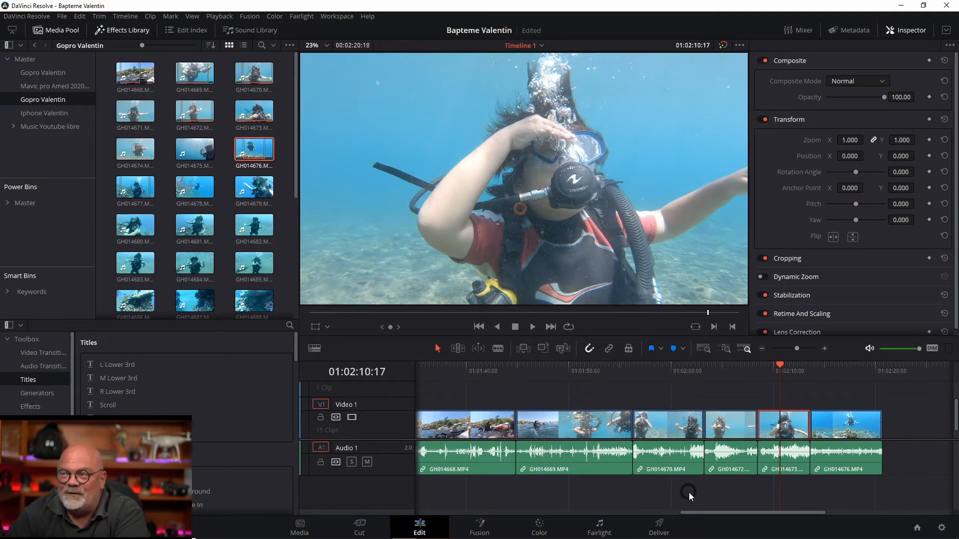
Play back the end of the timeline through the GH014676.MP4 clip, and preview the marked section of GH014677.MP4 in the source viewer.
key("space")
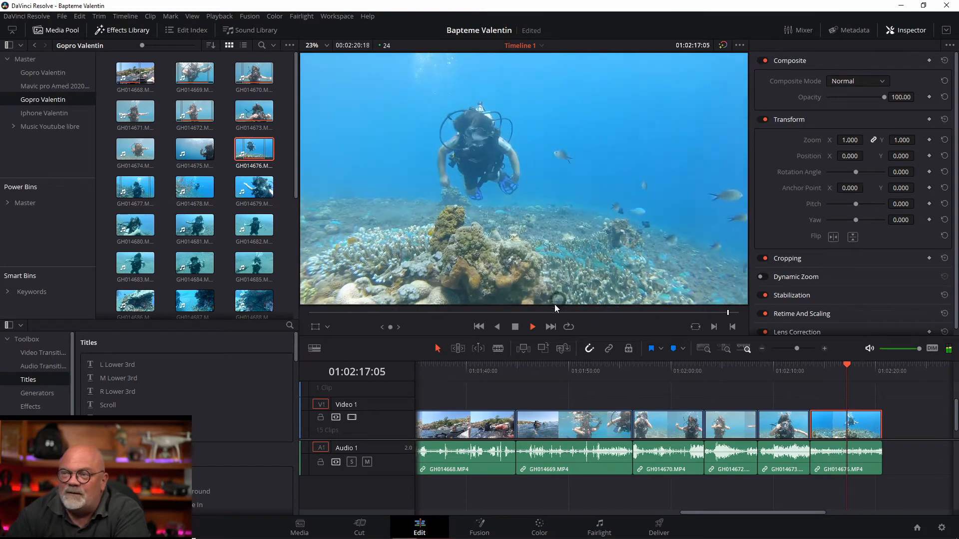
key("space")
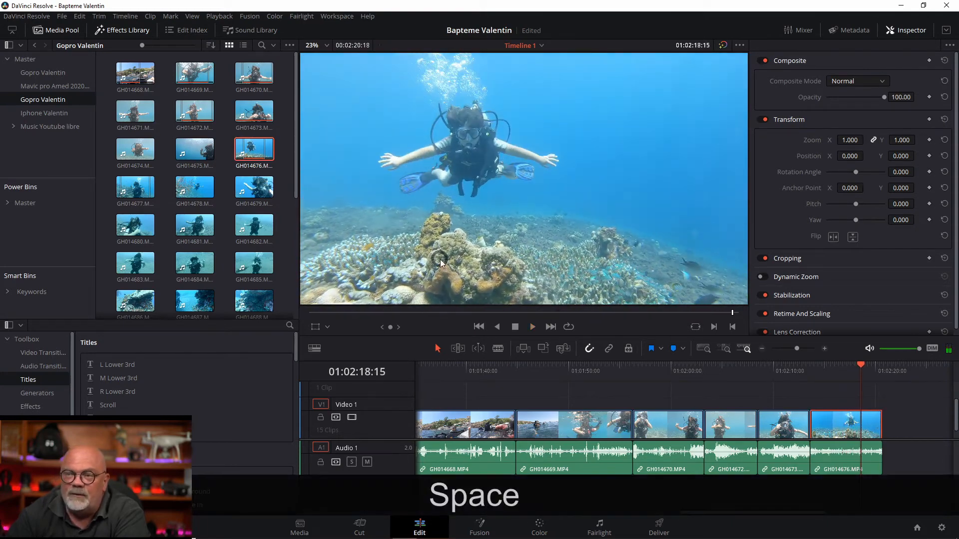
double_click(136, 187)
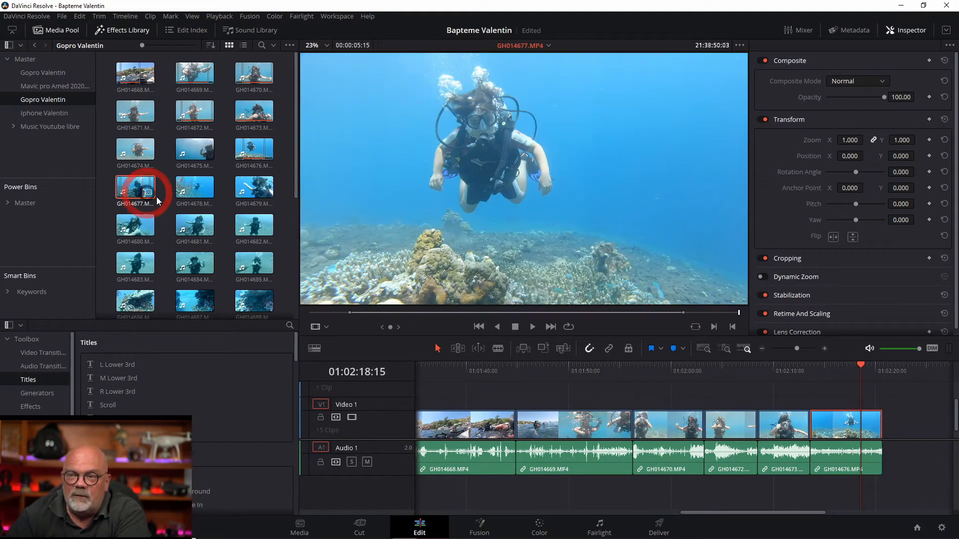
key("space")
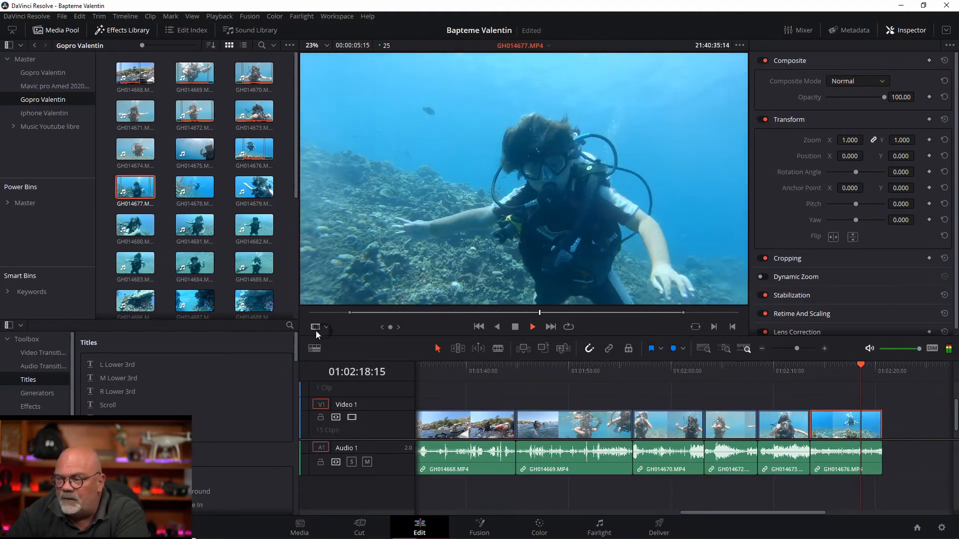
Load GH014678.MP4, mark its opening section of 00:00:07:19, and append it after the GH014676.MP4 clip at the timeline's end.
double_click(186, 188)
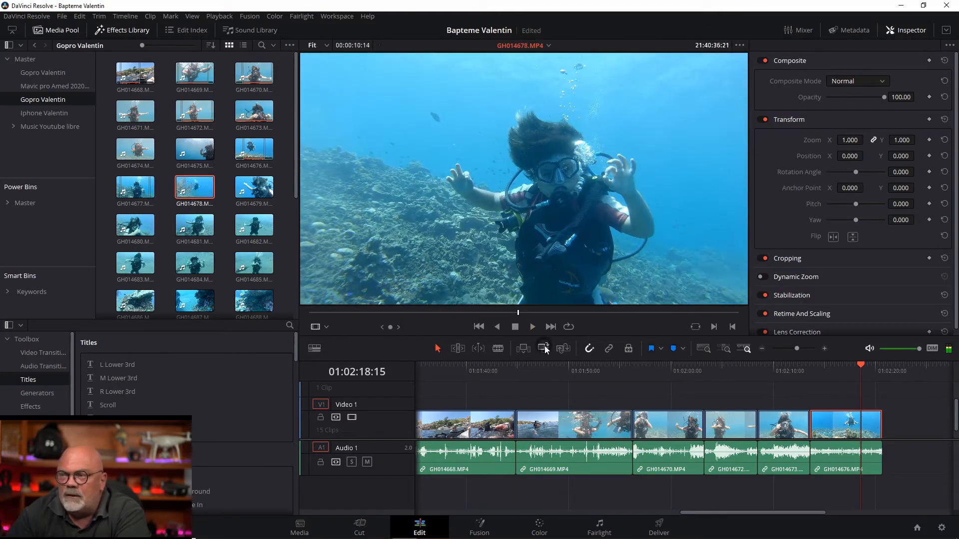
key("space")
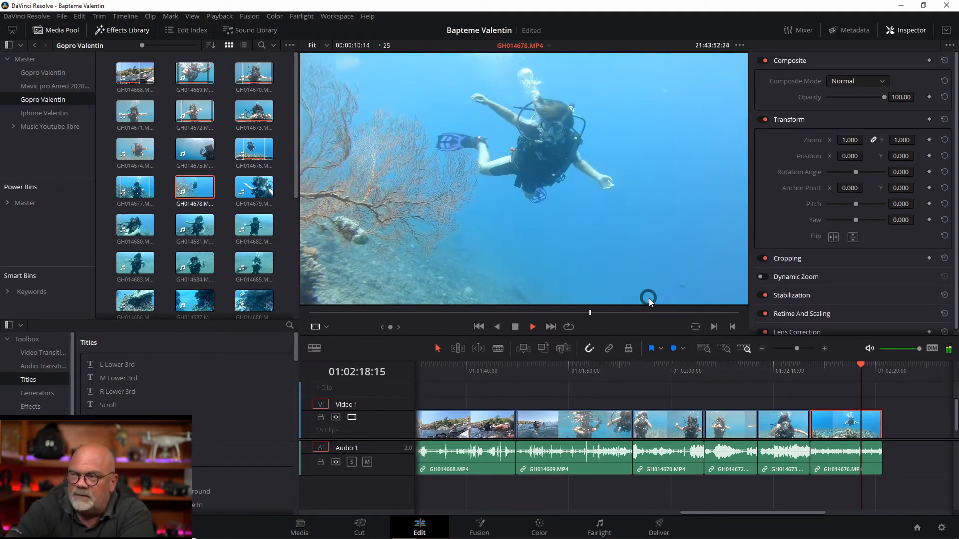
key("o")
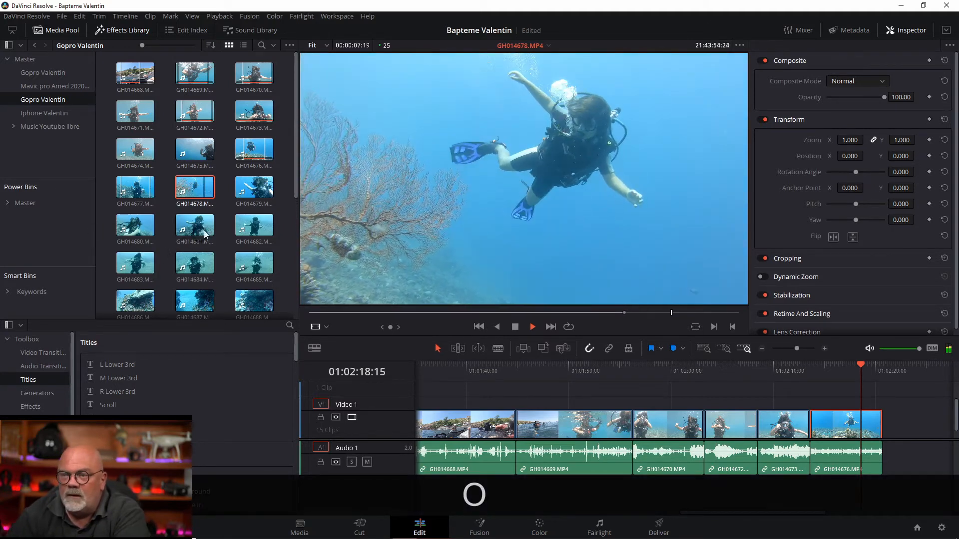
left_click_drag(195, 189, 909, 422)
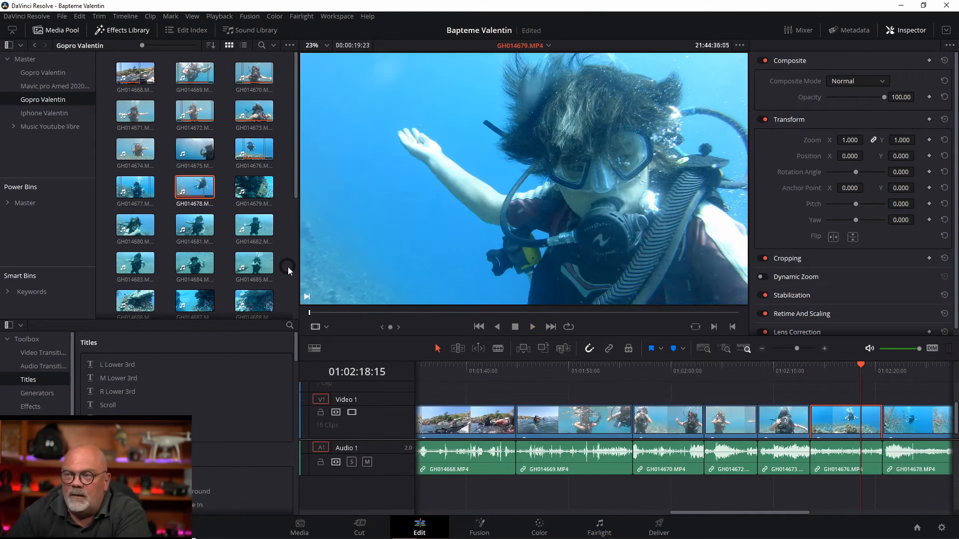
Preview GH014679.MP4 in the source viewer and mark an out point 00:00:03:08 from its start.
key("space")
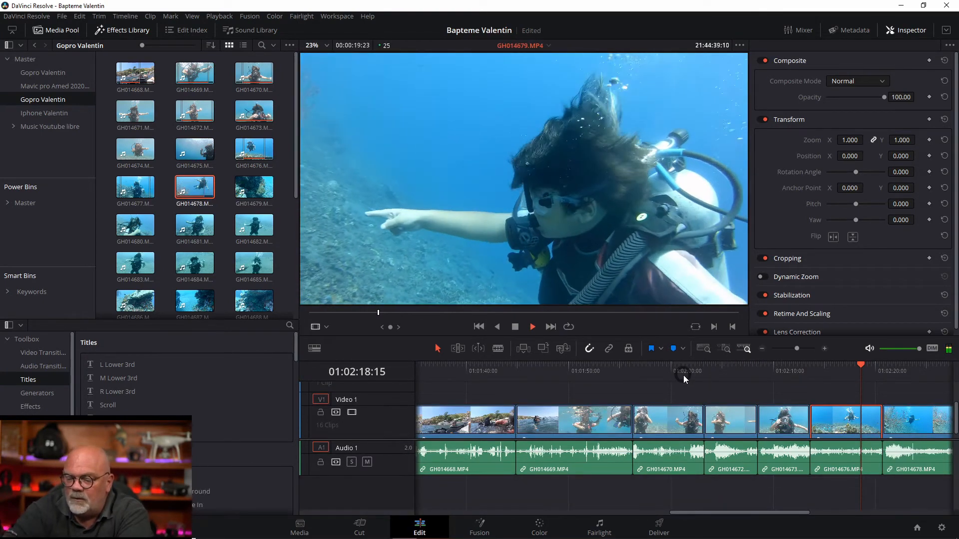
key("o")
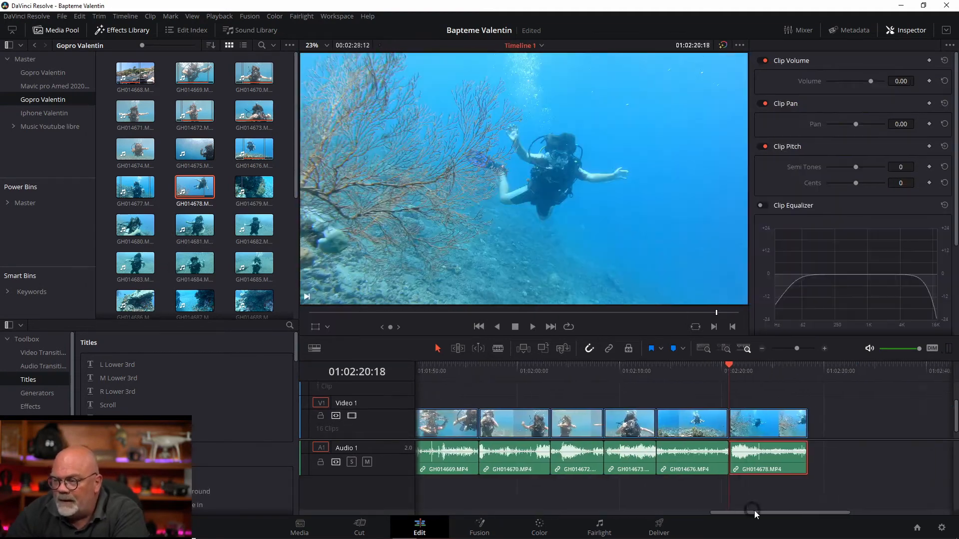
Append the marked GH014678.MP4 section a second time at the timeline's end and play it back.
left_click_drag(754, 513, 769, 513)
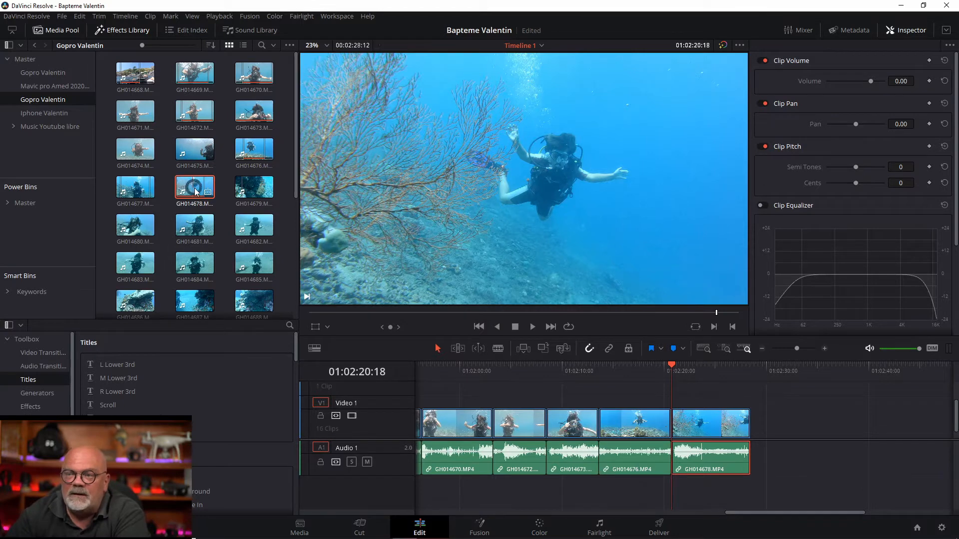
left_click_drag(195, 192, 756, 436)
left_click_drag(721, 370, 774, 367)
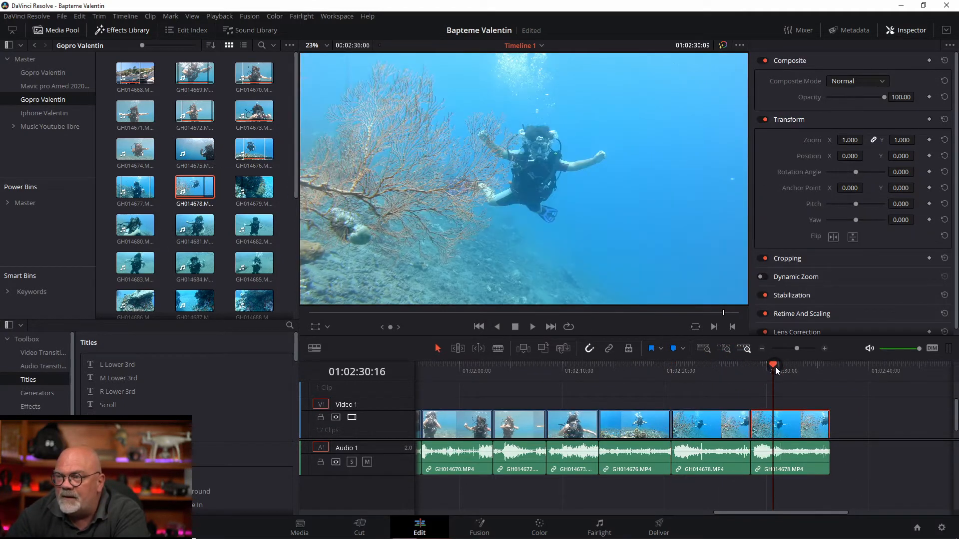
key("space")
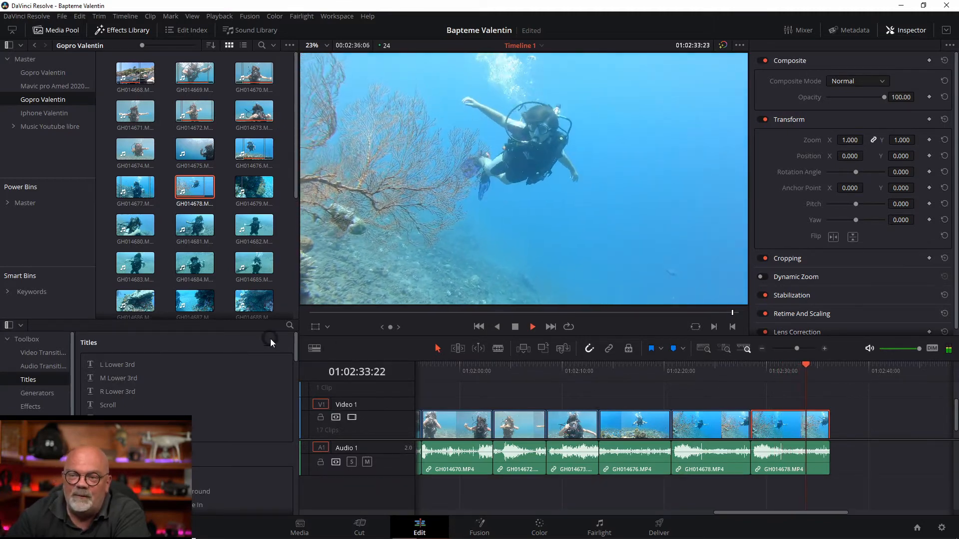
Load GH014679.MP4 and mark a section of 00:00:03:11 near the end of the clip, over the lionfish footage.
scroll(226, 289, "down", 2)
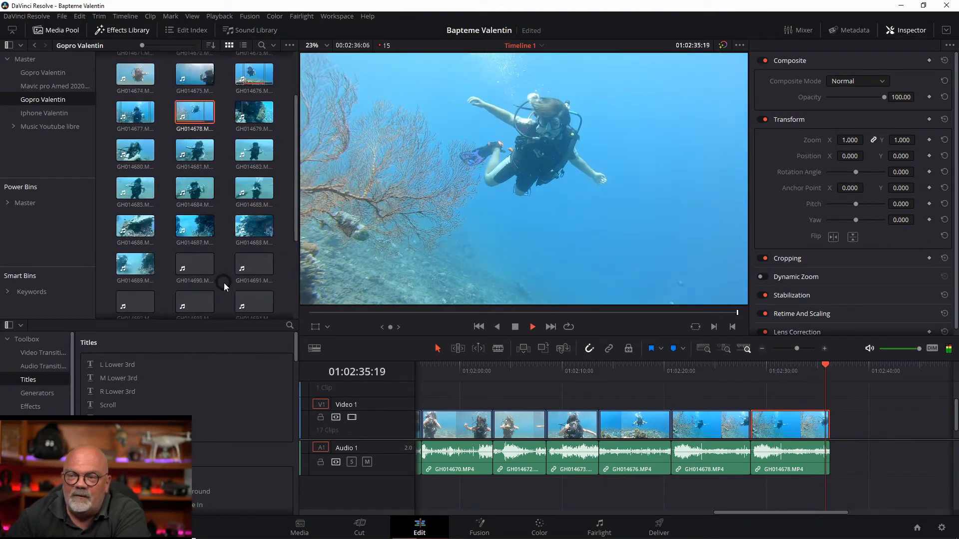
left_click(254, 112)
key("space")
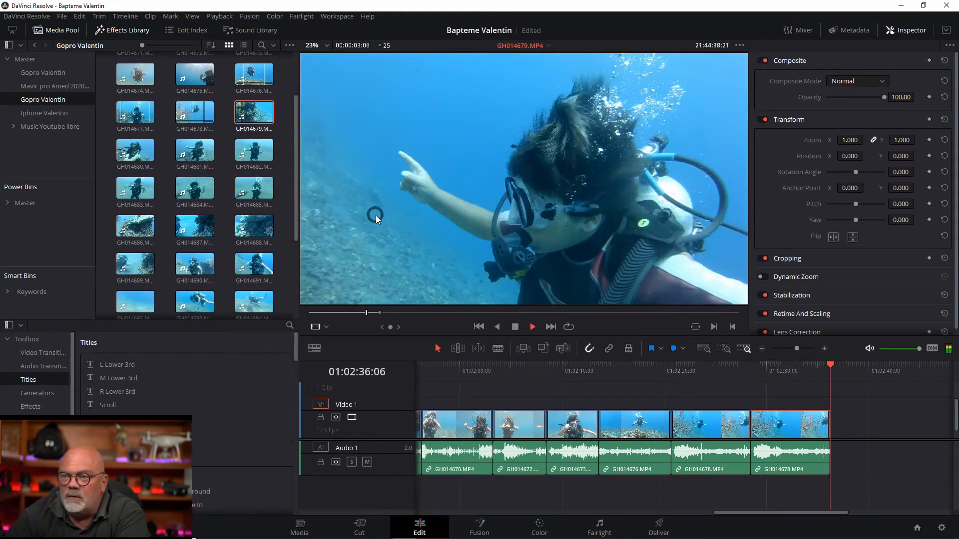
left_click_drag(433, 314, 458, 321)
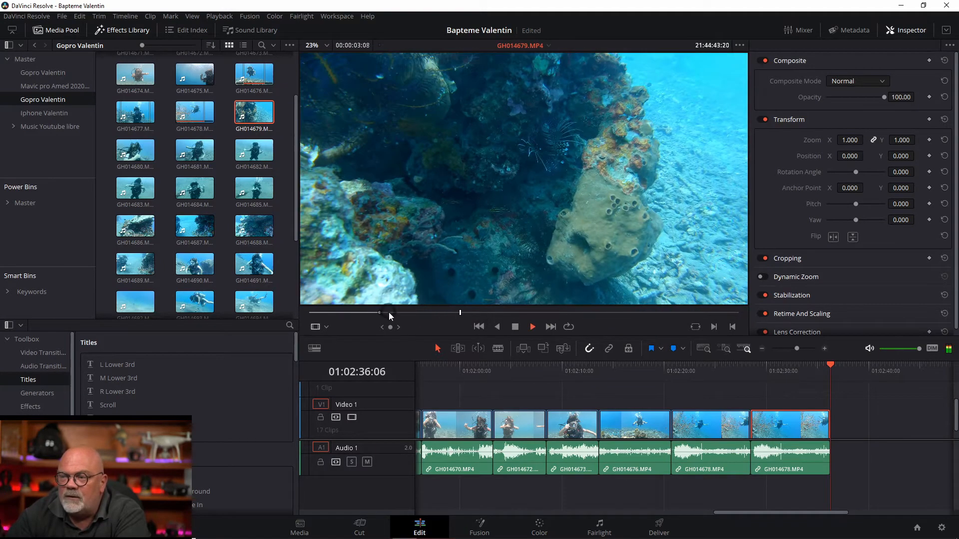
left_click_drag(395, 318, 634, 317)
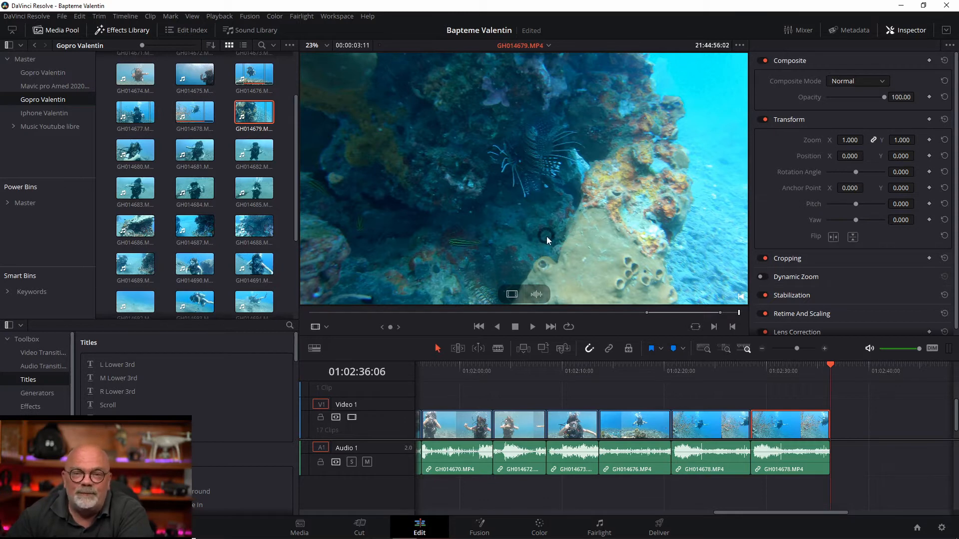
Try appending only the video of the marked GH014679.MP4 section at 01:02:36:06, play it back, and undo the edit.
left_click_drag(252, 118, 453, 203)
left_click_drag(259, 124, 291, 193)
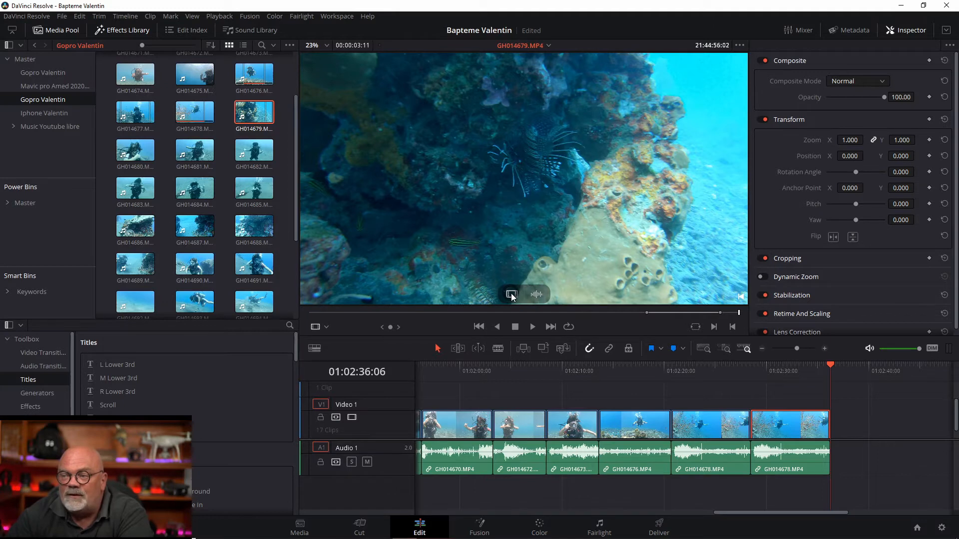
left_click_drag(510, 293, 854, 429)
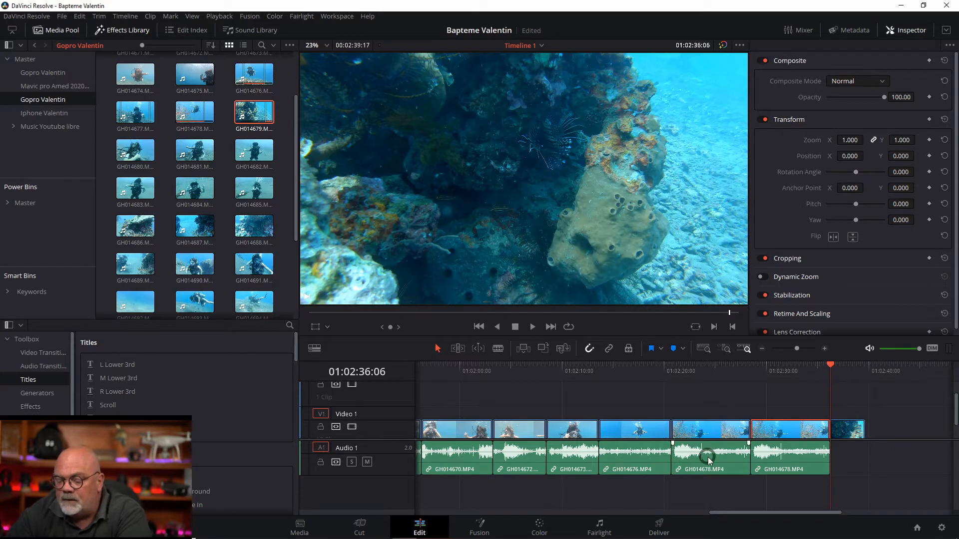
key("space")
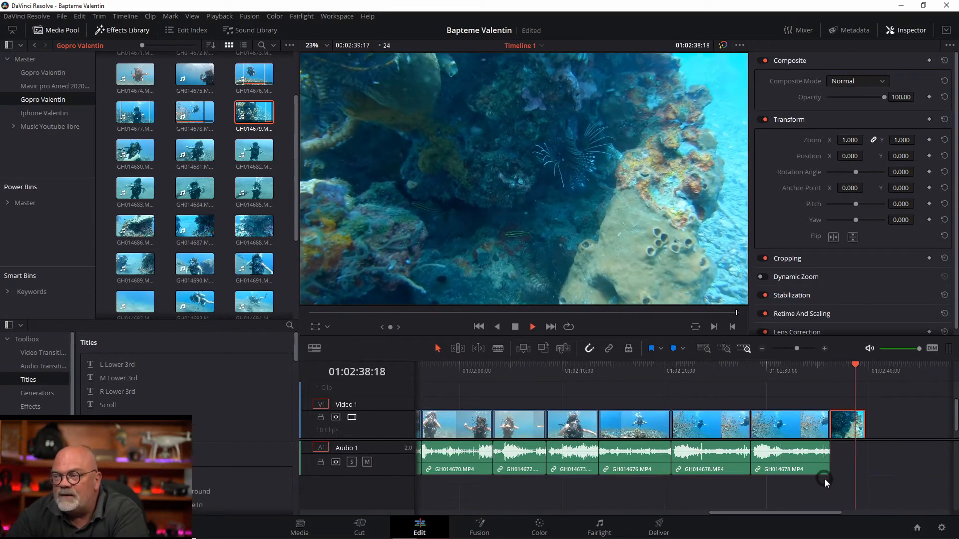
key("space")
key("ctrl+z")
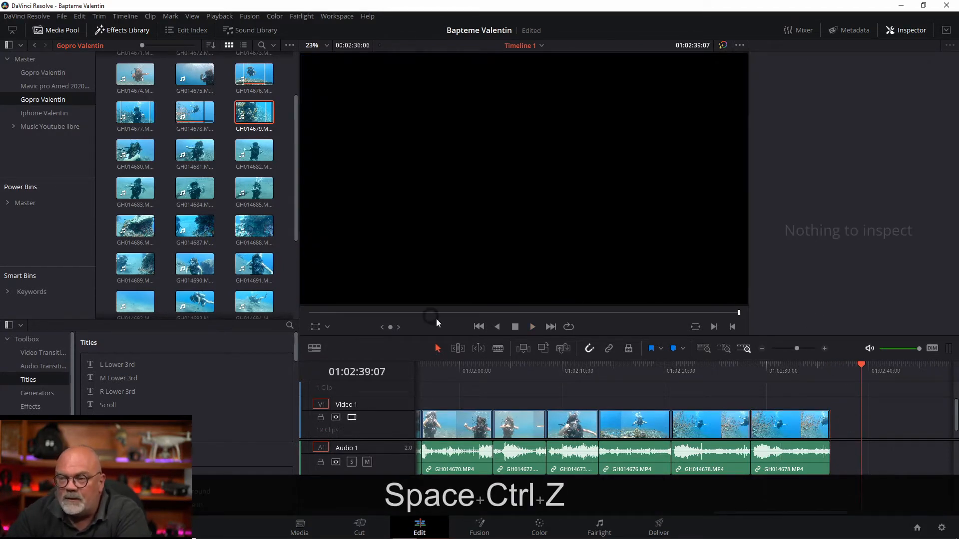
Try appending only the audio of the marked GH014679.MP4 section at 01:02:36:06, and undo the edit.
left_click_drag(860, 367, 831, 367)
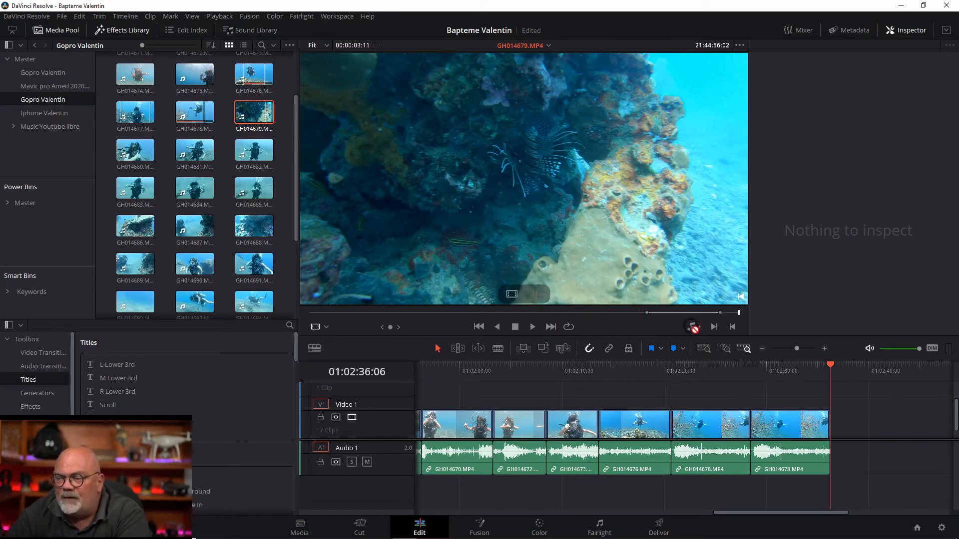
left_click_drag(691, 327, 833, 451)
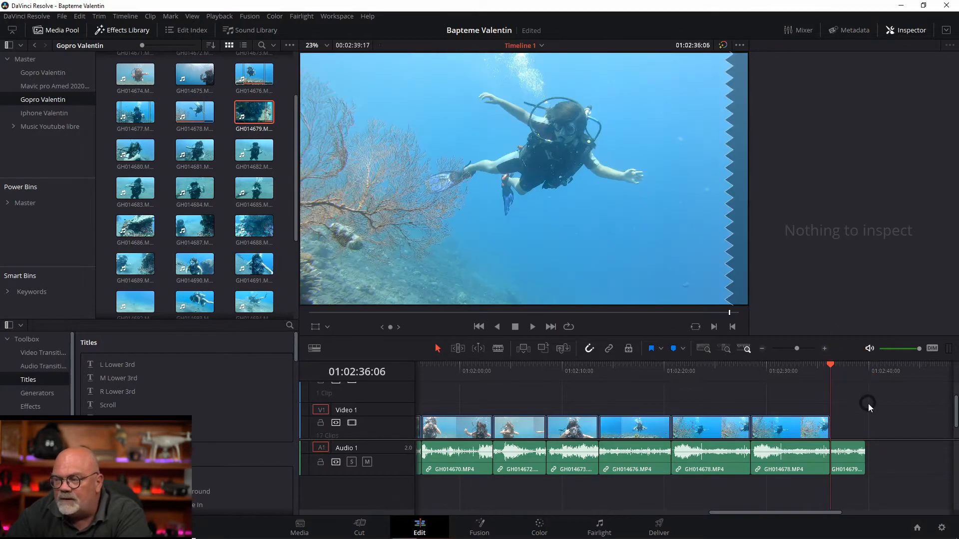
key("ctrl+z")
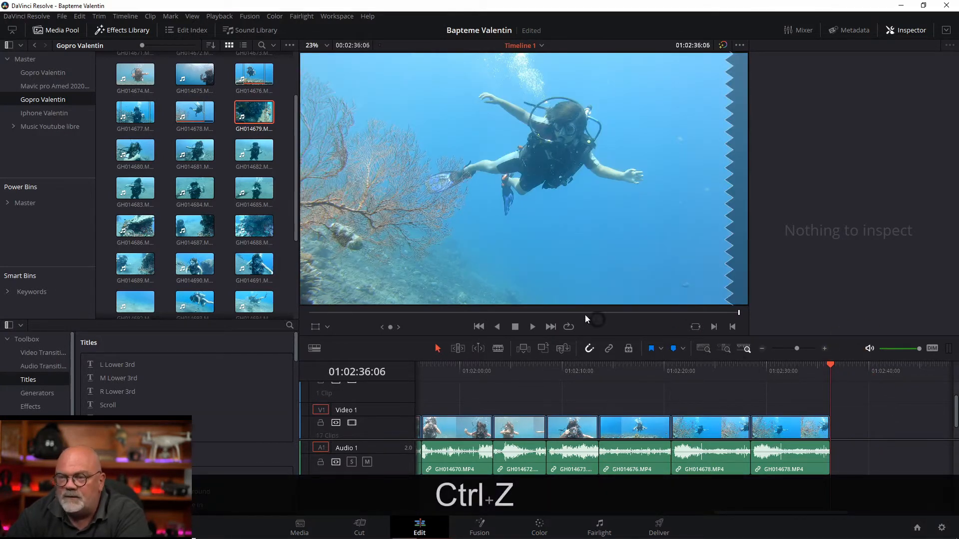
Append the marked GH014679.MP4 section with both video and audio at 01:02:36:06, after the second GH014678.MP4 clip.
left_click_drag(265, 118, 798, 421)
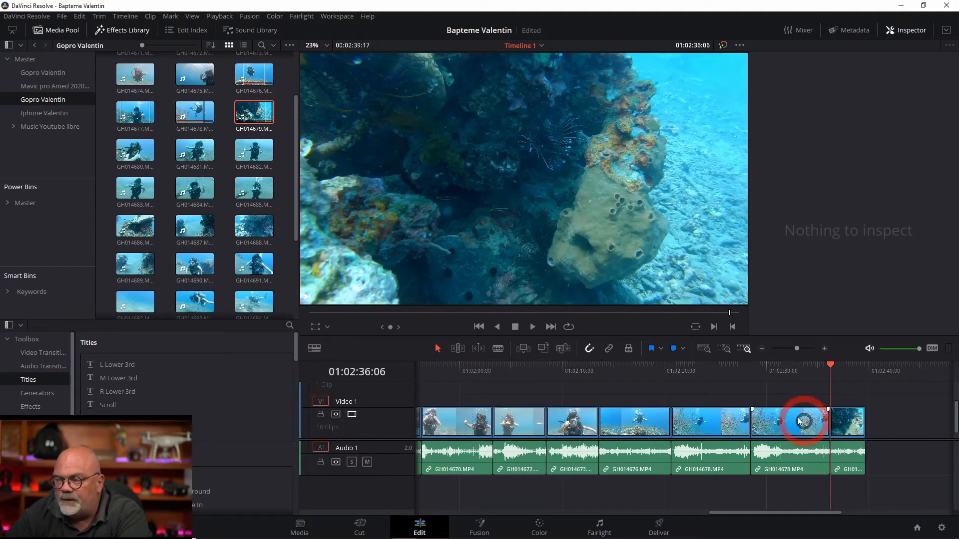
left_click(599, 415)
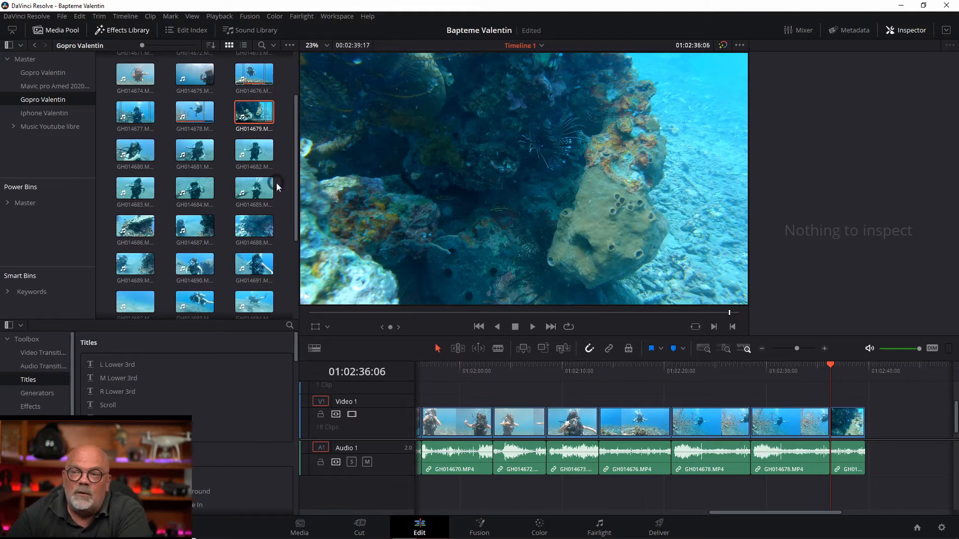
Load GH014685.MP4, mark its opening section of 00:00:11:21, and insert it at 01:02:36:06, before the GH014679.MP4 clip.
double_click(257, 191)
key("space")
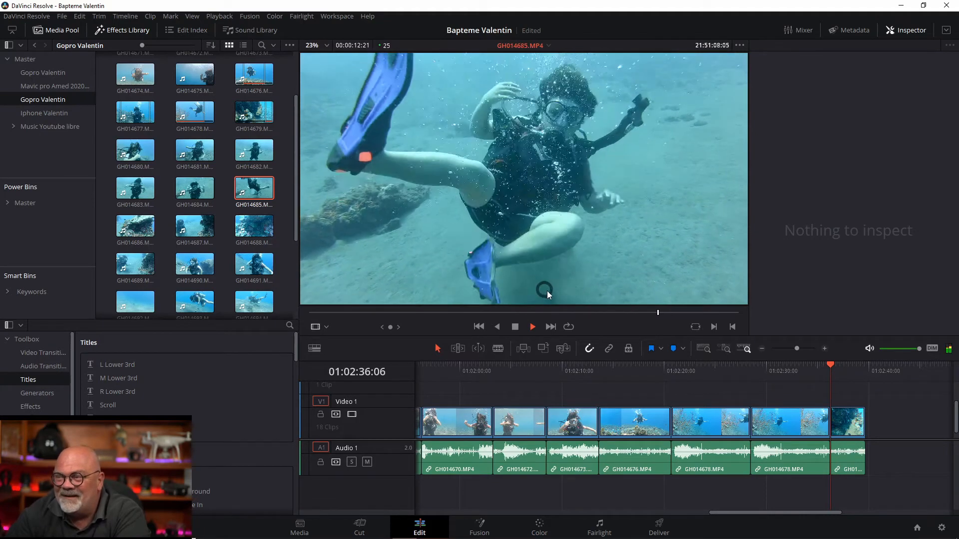
key("space")
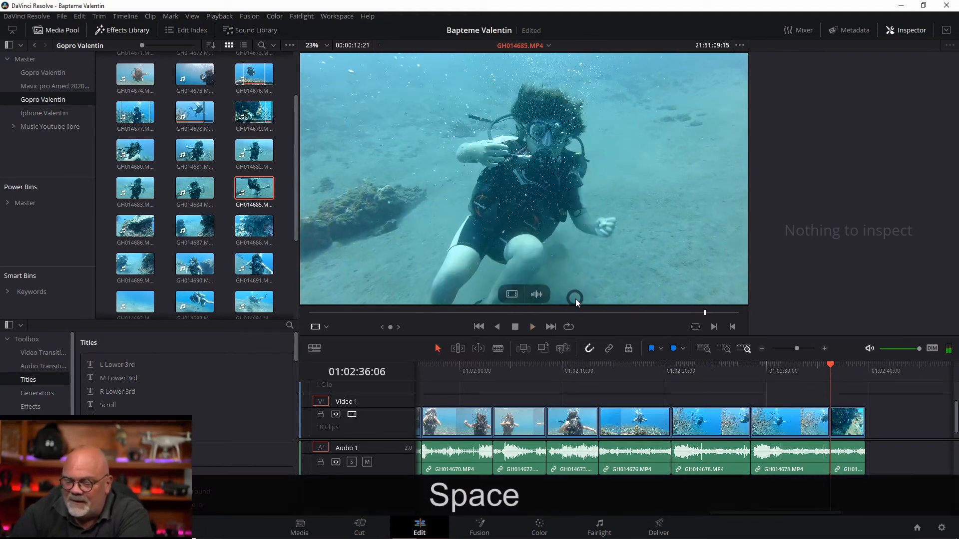
key("o")
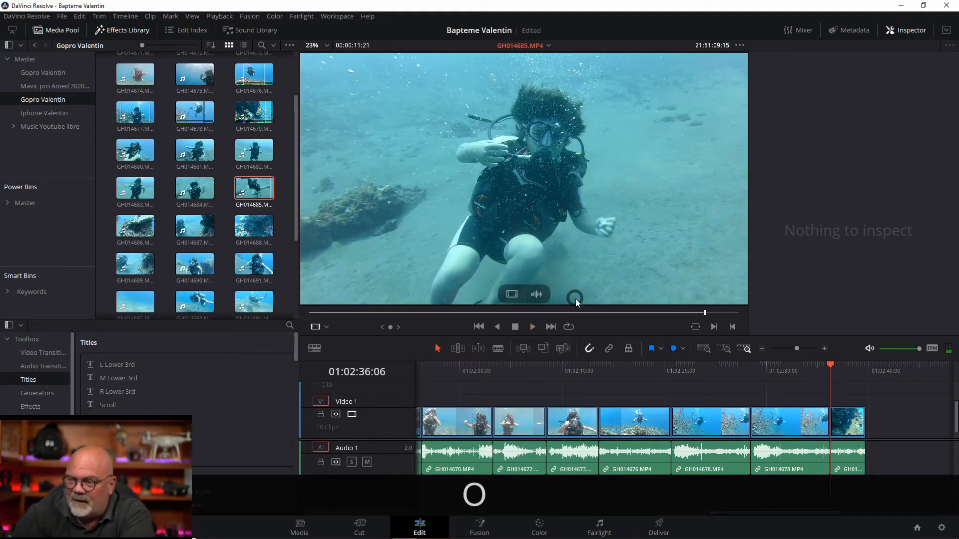
left_click(522, 348)
Reorder the last two timeline clips, placing the GH014679.MP4 clip before the GH014685.MP4 clip.
left_click_drag(739, 512, 800, 511)
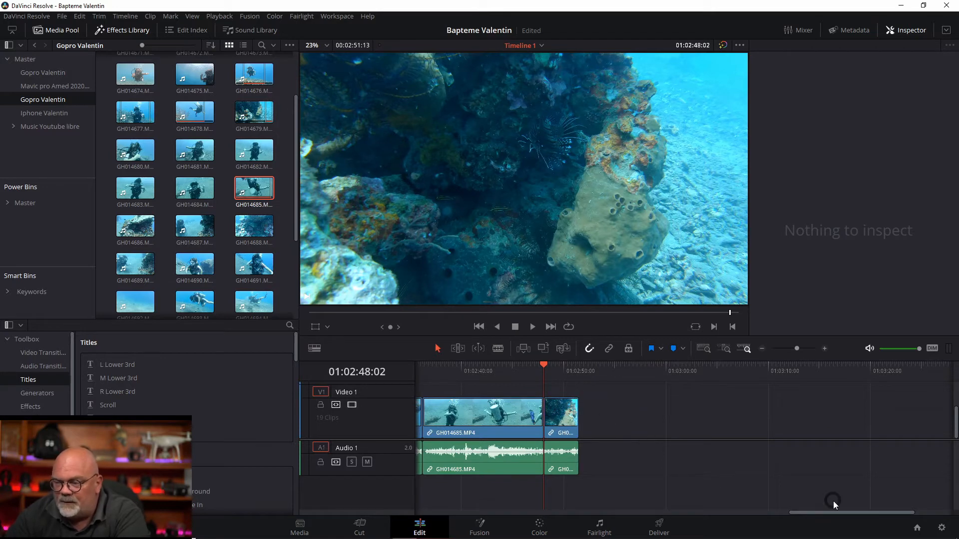
left_click_drag(834, 511, 781, 510)
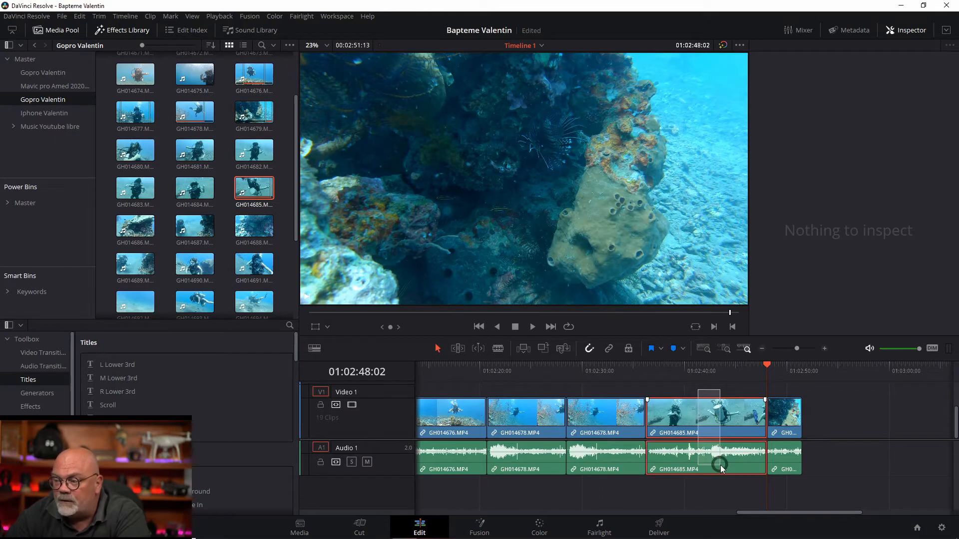
mouse_move(708, 415)
left_mouse_down()
mouse_move(864, 409)
mouse_move(856, 392)
mouse_move(852, 412)
mouse_move(720, 421)
left_mouse_up()
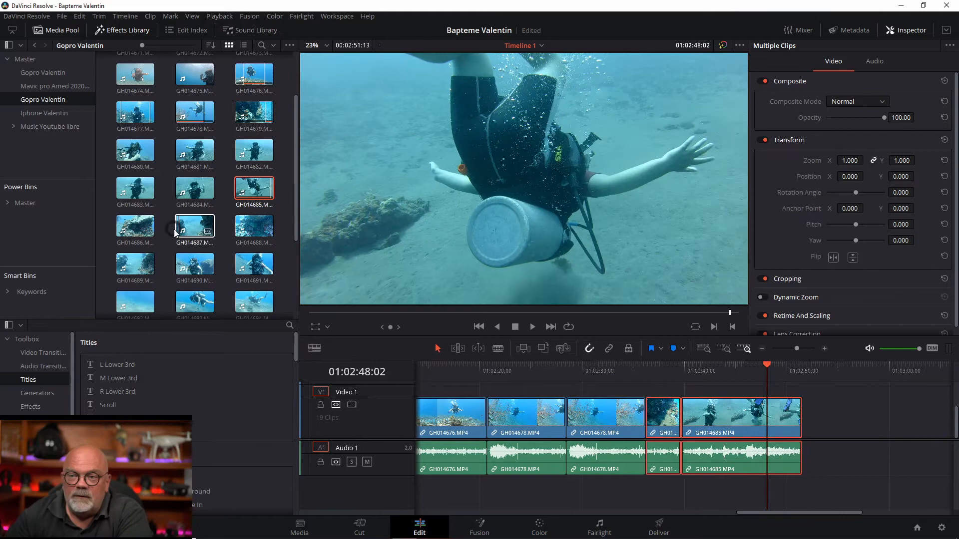
Load GH014686.MP4 and mark a section of 00:00:02:20 near the end of the clip.
left_click(136, 226)
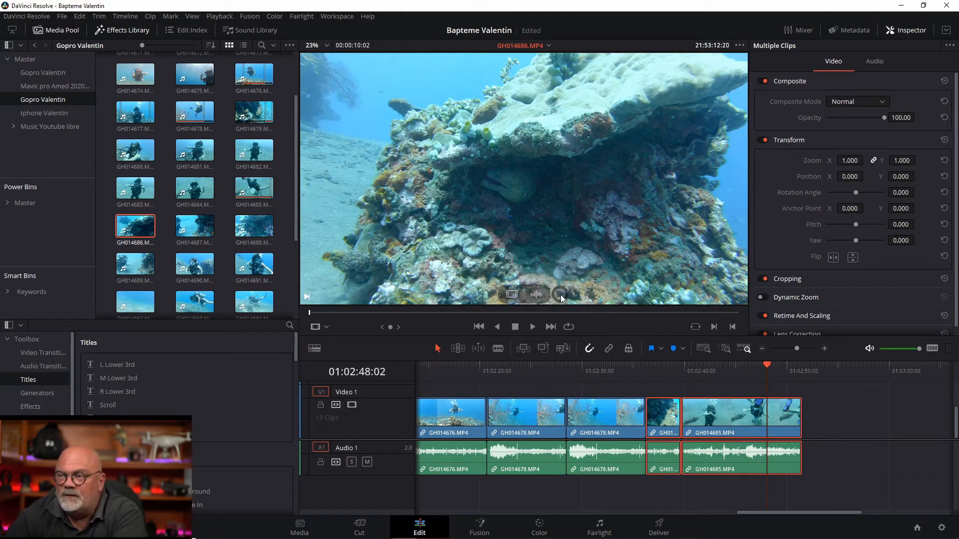
key("space")
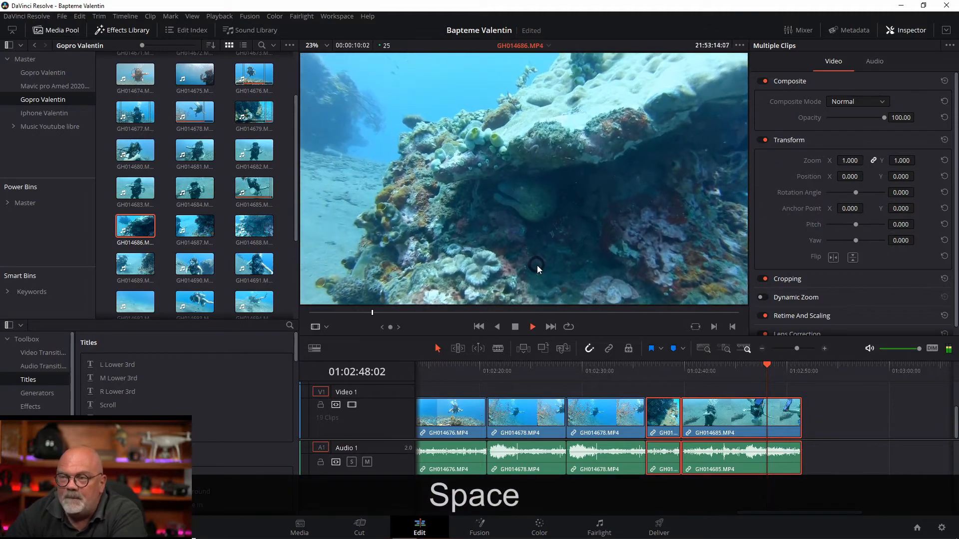
left_click_drag(441, 311, 626, 311)
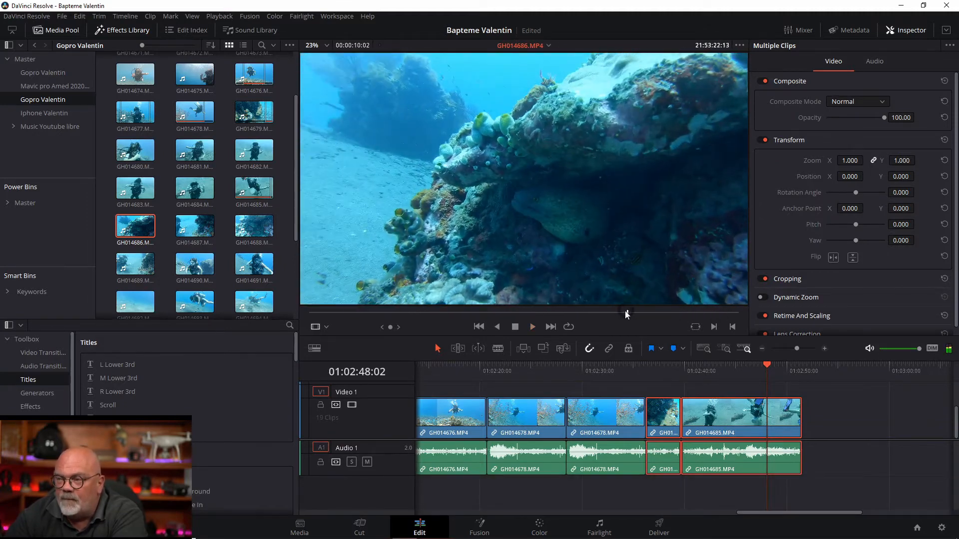
left_click(571, 313)
key("i")
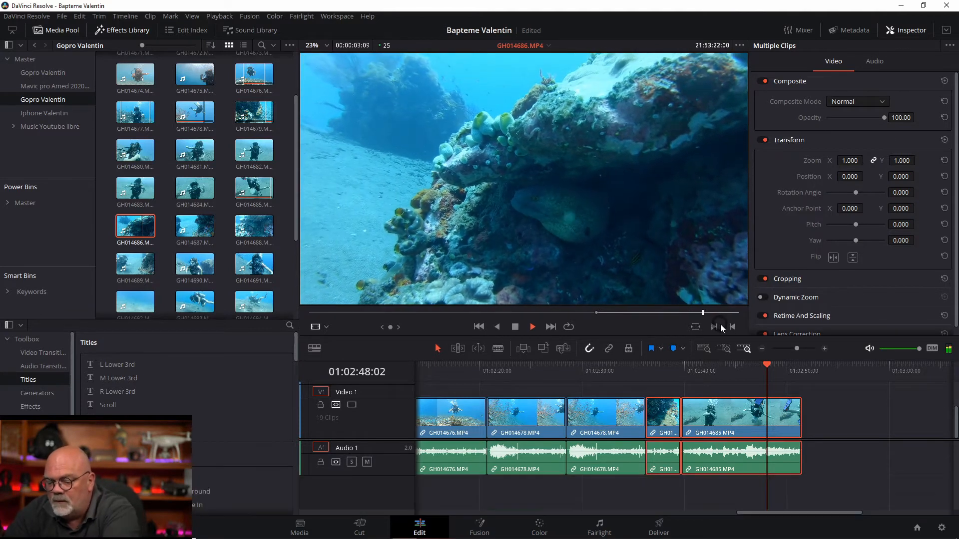
key("o")
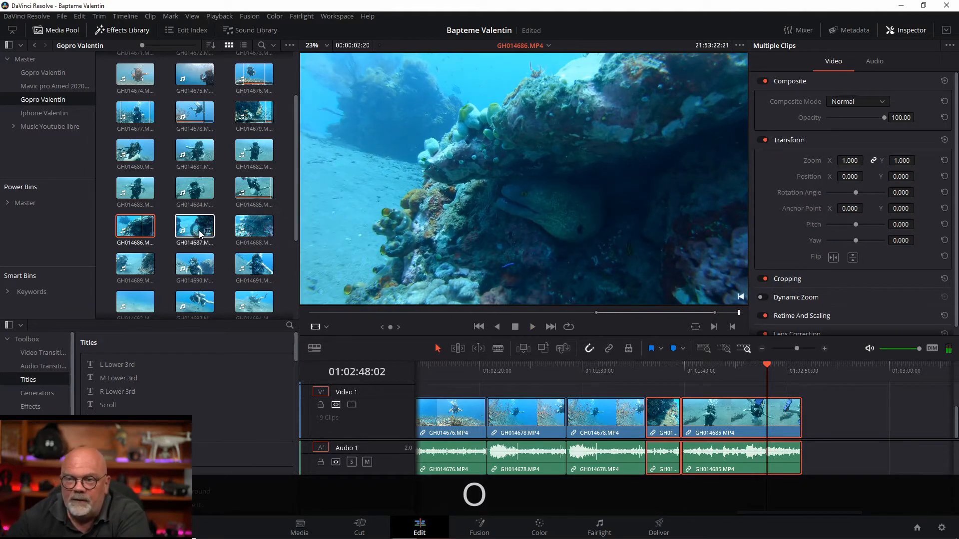
Load GH014687.MP4, mark a section of 00:00:05:20 in its middle, and append it after the GH014685.MP4 clip.
double_click(200, 235)
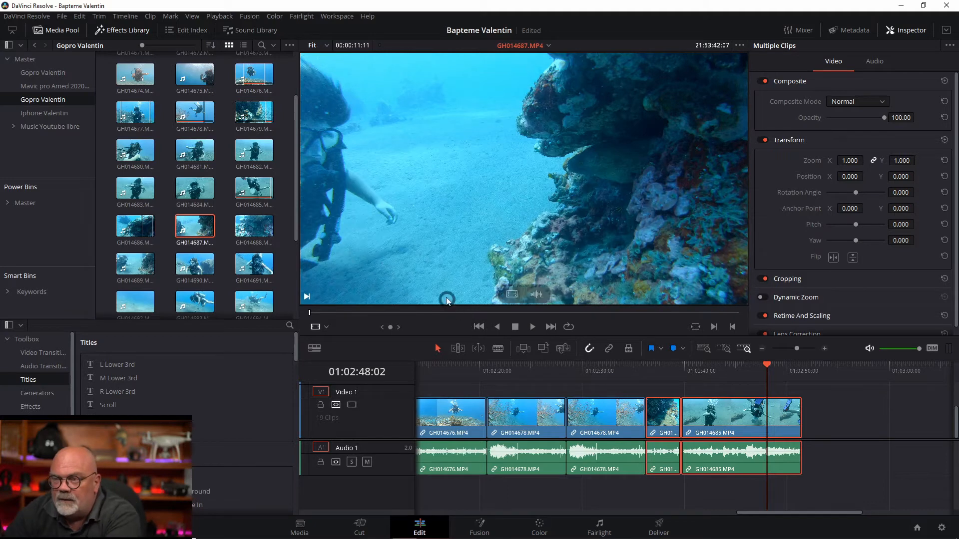
left_click(531, 326)
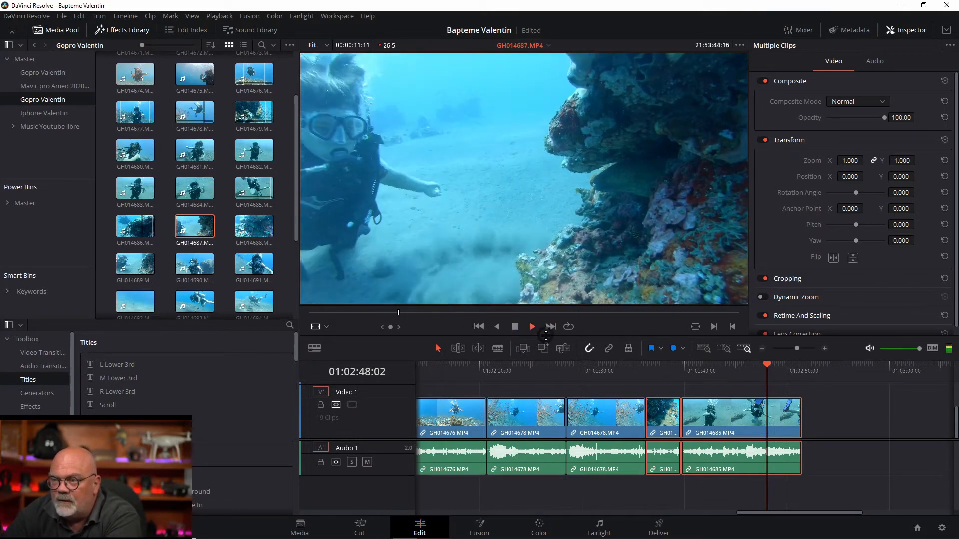
key("i")
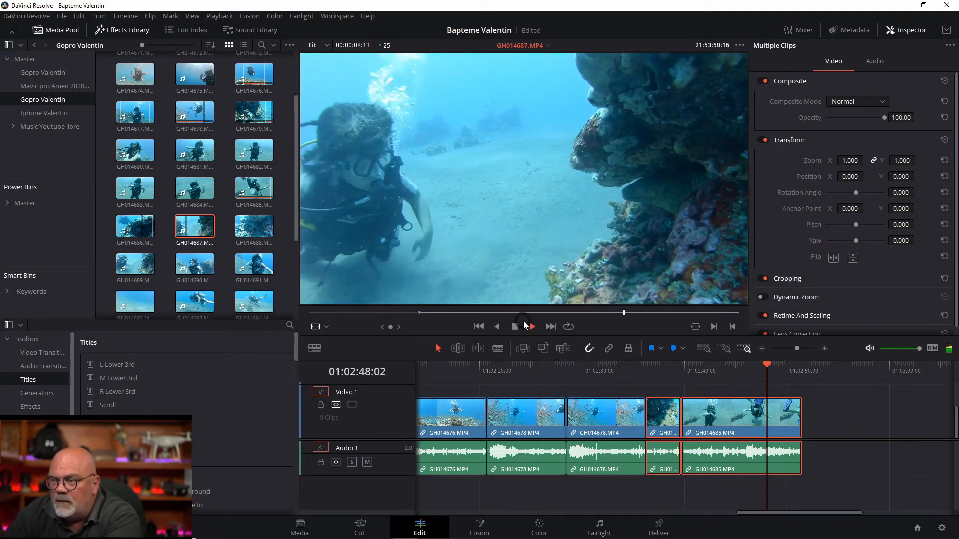
key("o")
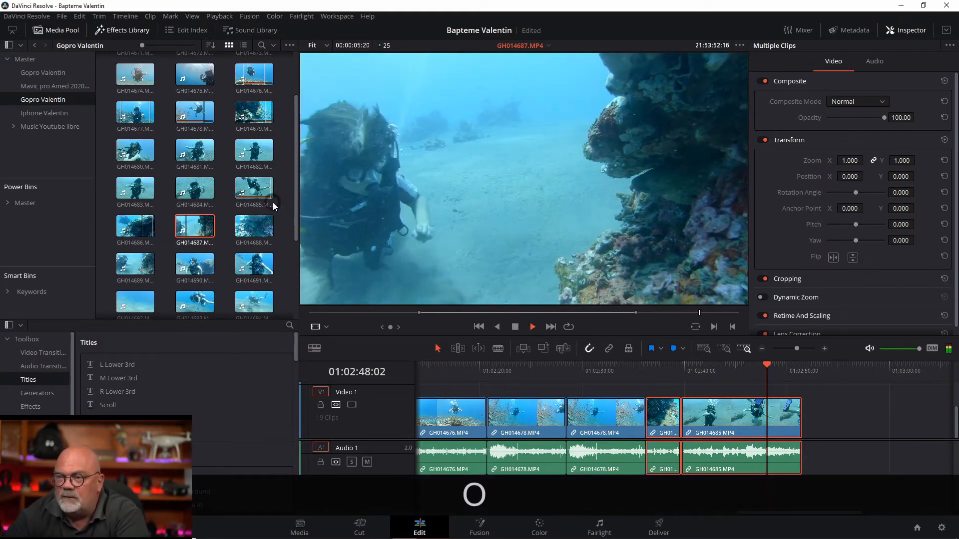
left_click_drag(202, 230, 804, 424)
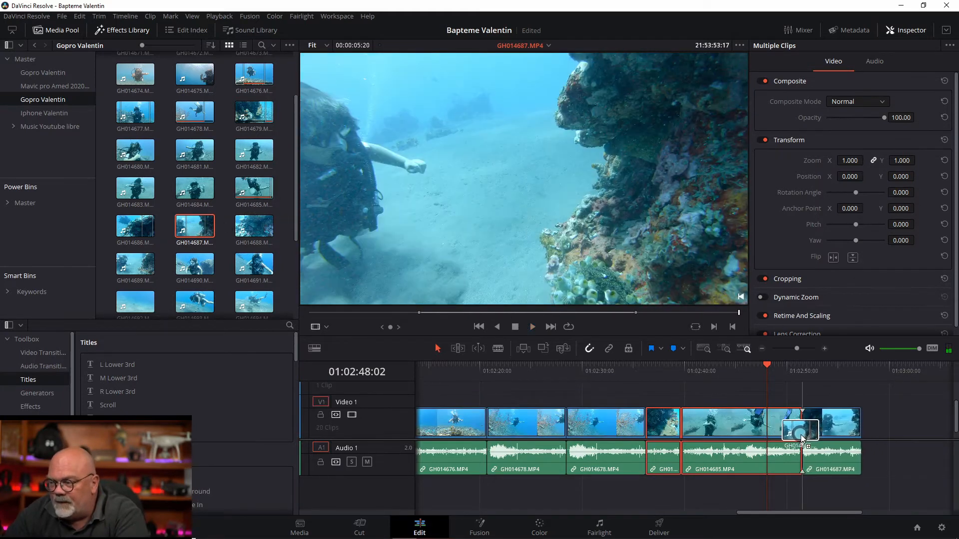
Preview the GH014688.MP4 and GH014689.MP4 source clips for usable footage.
double_click(241, 238)
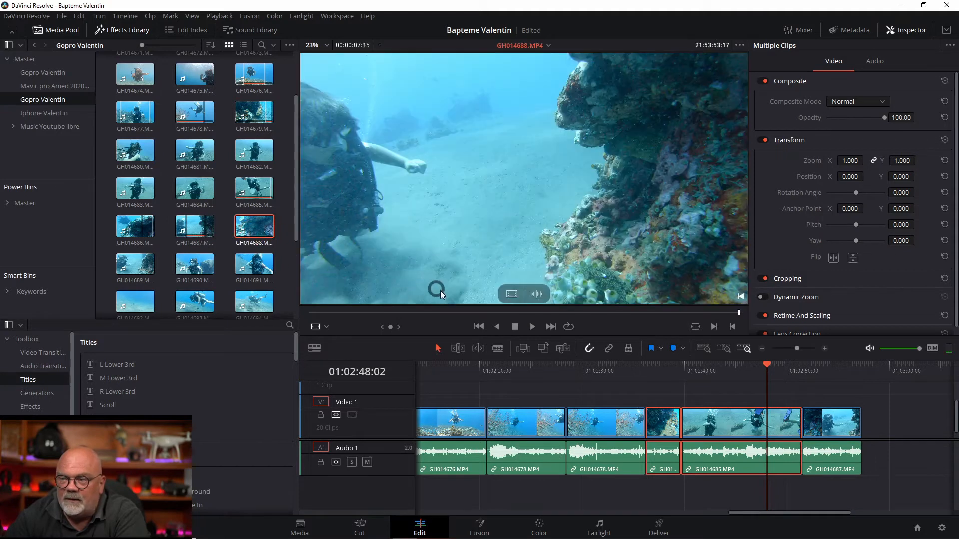
key("space")
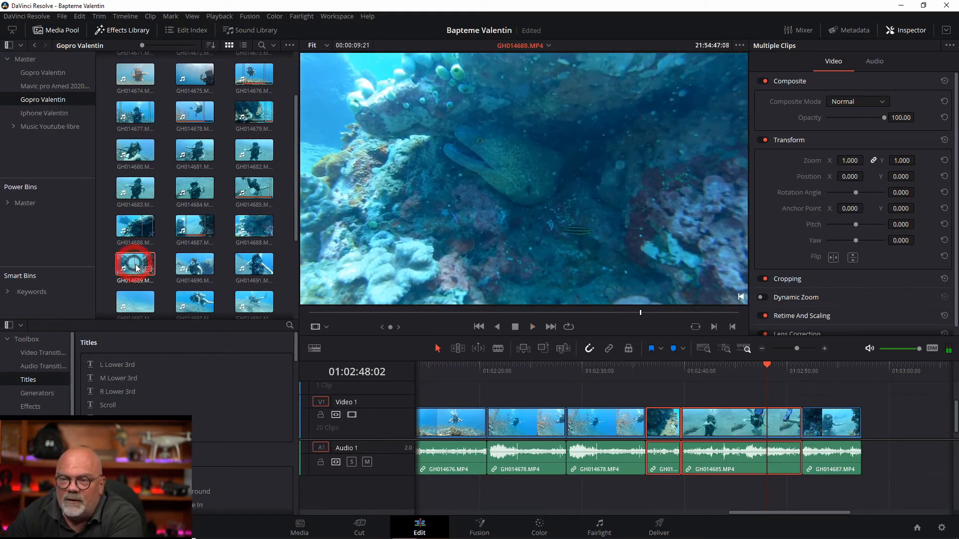
double_click(136, 268)
key("space")
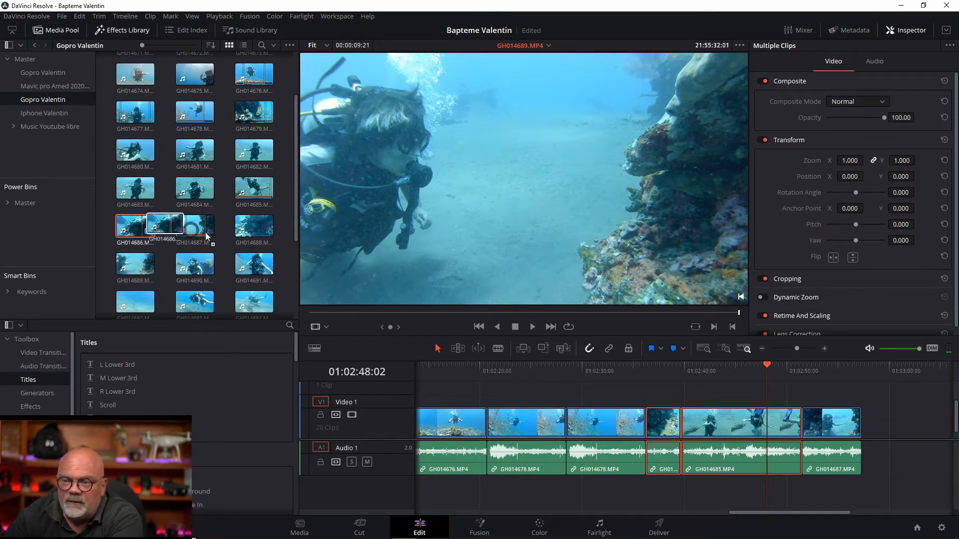
Append the marked GH014686.MP4 section after the GH014687.MP4 clip and play back the transition between them.
left_click_drag(205, 232, 868, 435)
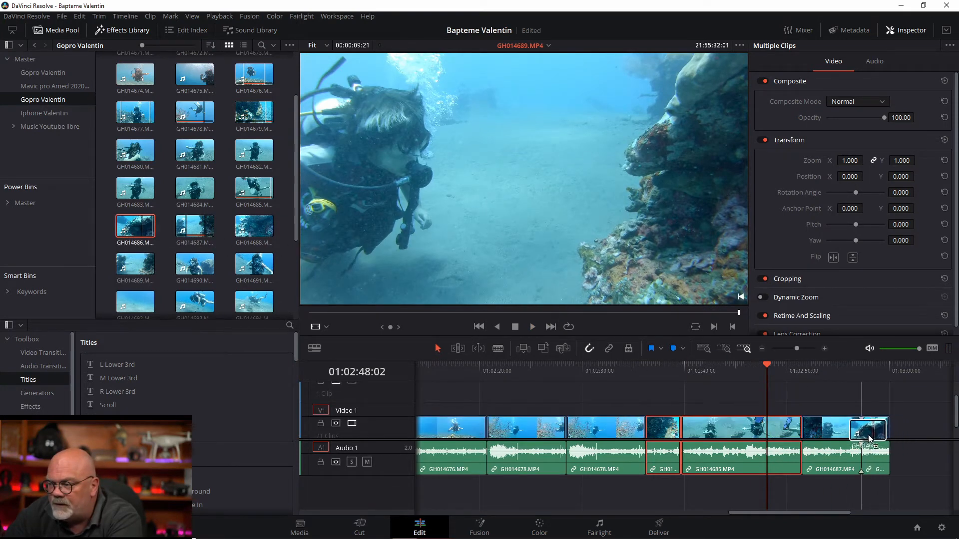
left_click(848, 380)
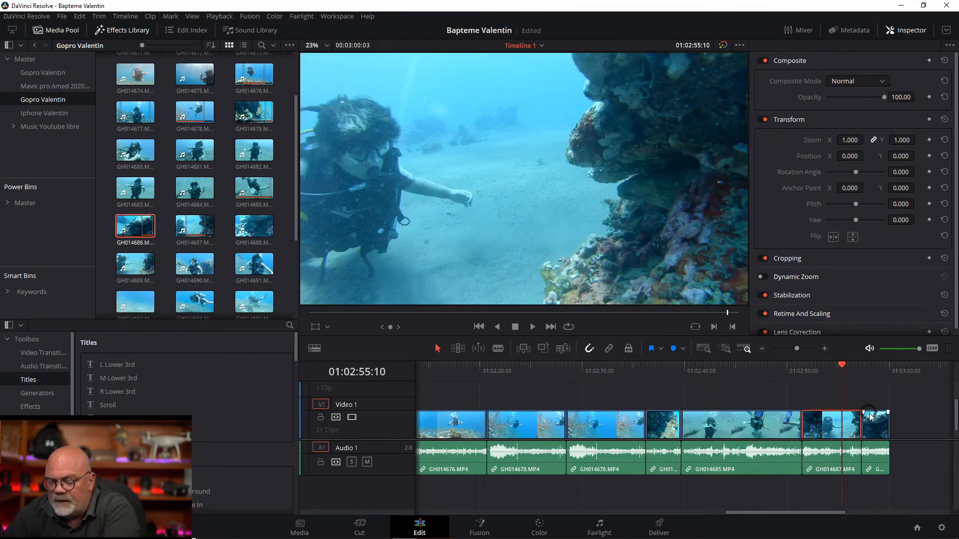
key("space")
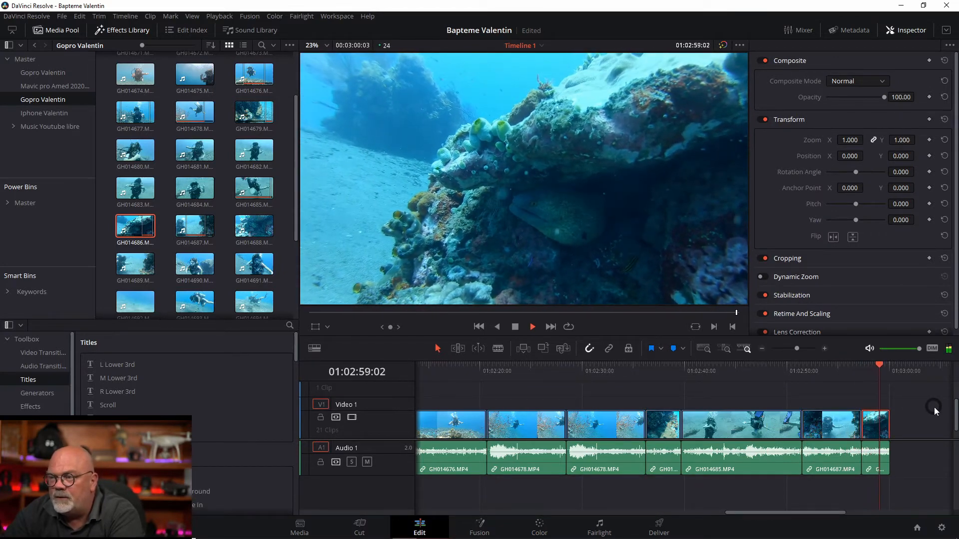
Load GH014690.MP4, mark its last 00:00:13:02, and append that section at 01:03:00:03, after the GH014686.MP4 clip.
left_click(192, 269)
key("space")
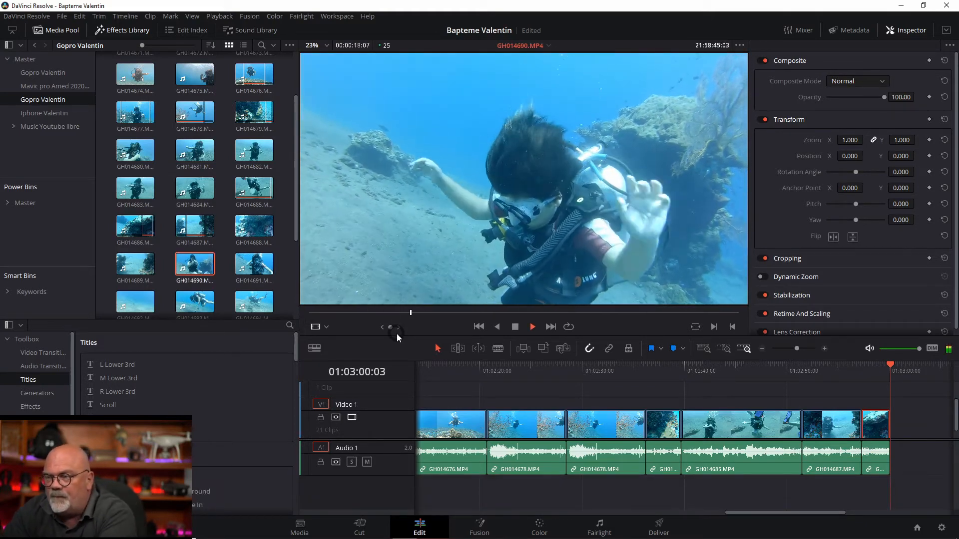
key("i")
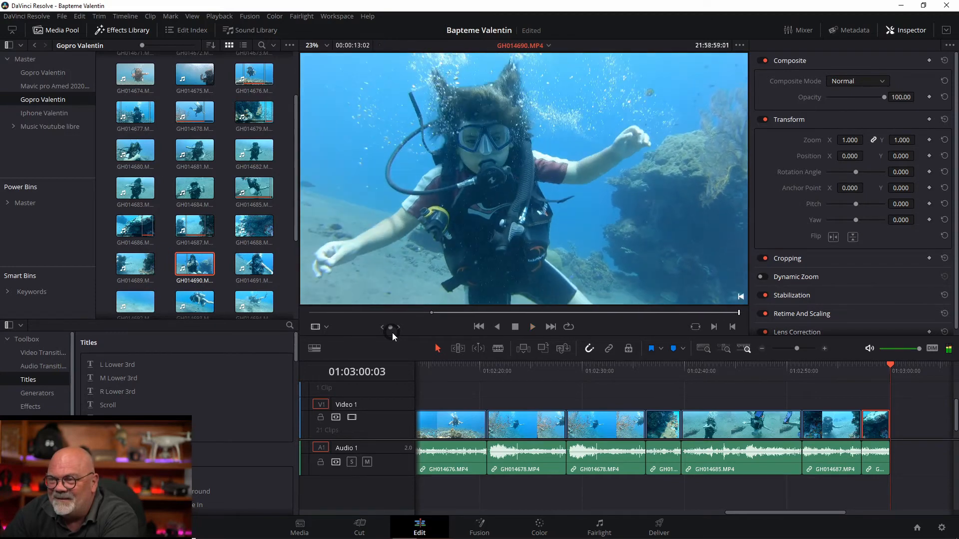
key("o")
left_click_drag(200, 271, 894, 425)
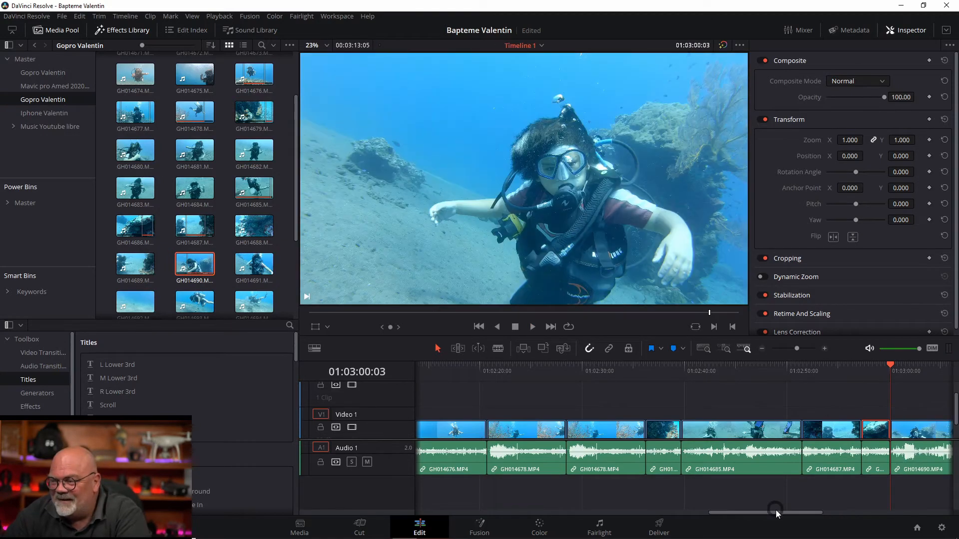
Load and review GH014691.MP4, mark a section of 00:00:06:15 in its second half, and append it after the GH014690.MP4 clip.
left_click_drag(774, 512, 845, 505)
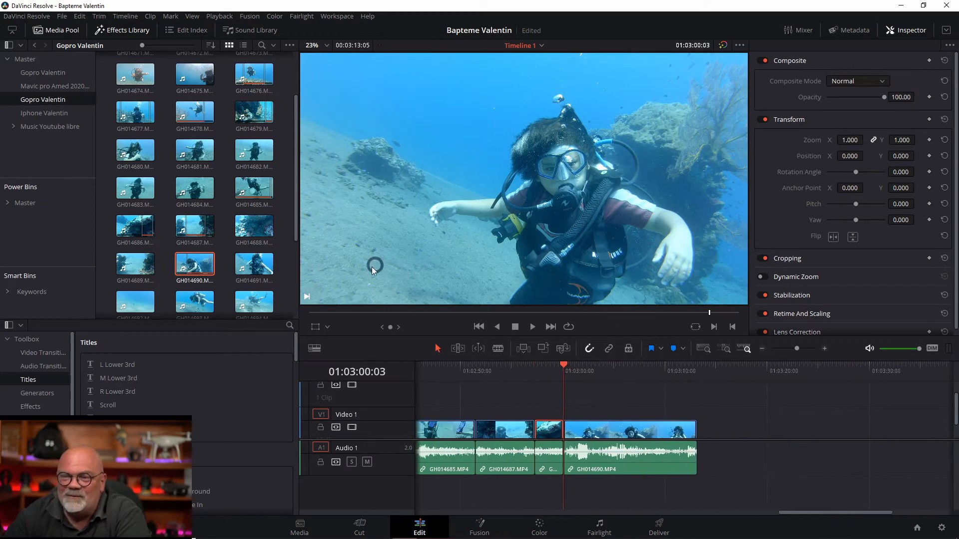
double_click(252, 271)
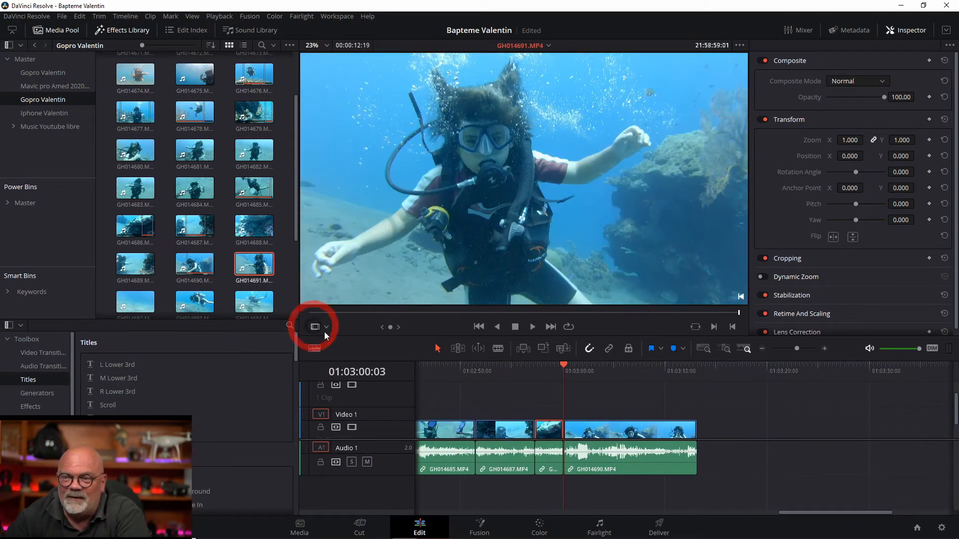
left_click(532, 327)
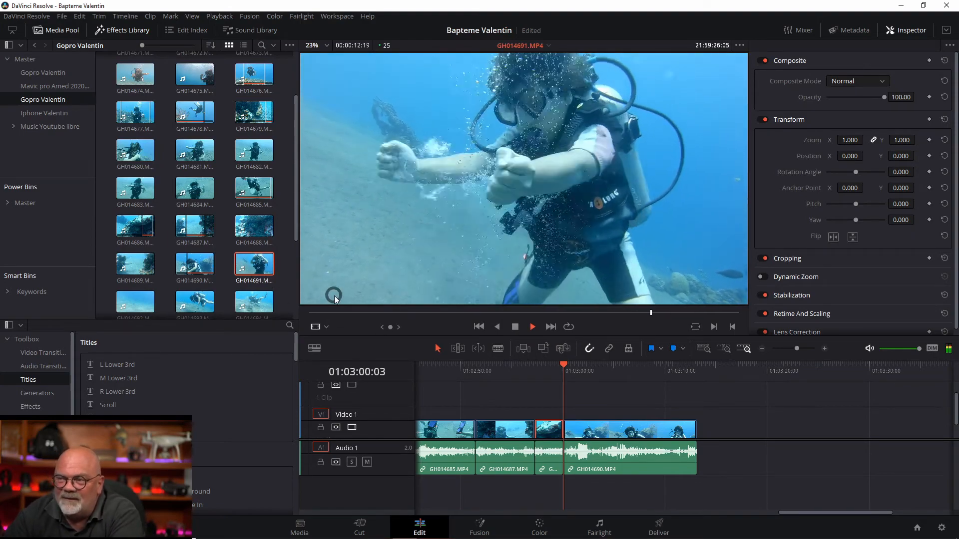
key("space")
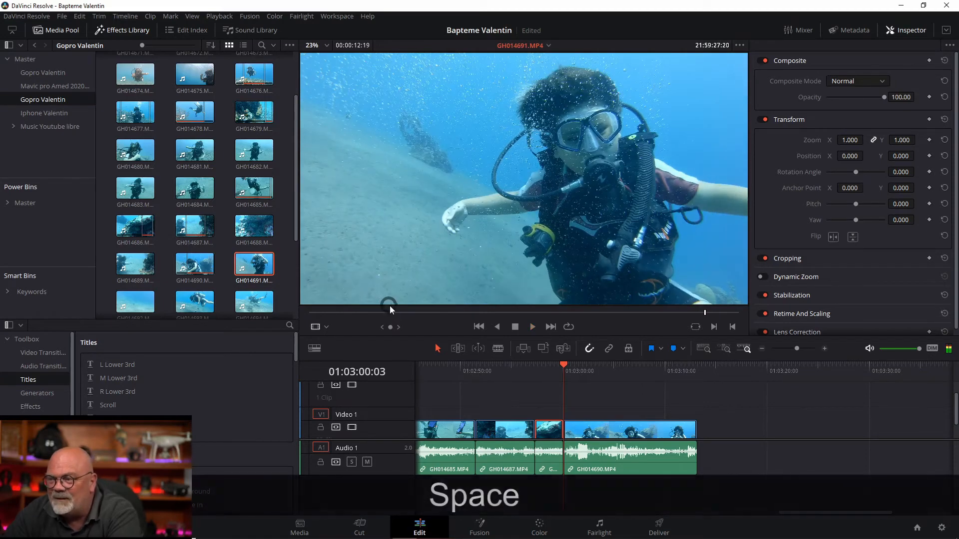
left_click_drag(390, 312, 493, 316)
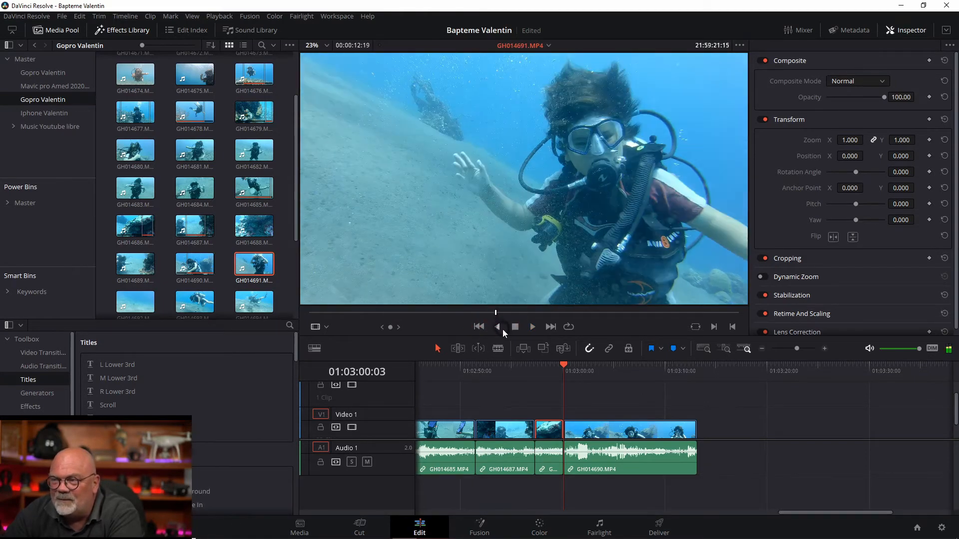
key("i")
key("space")
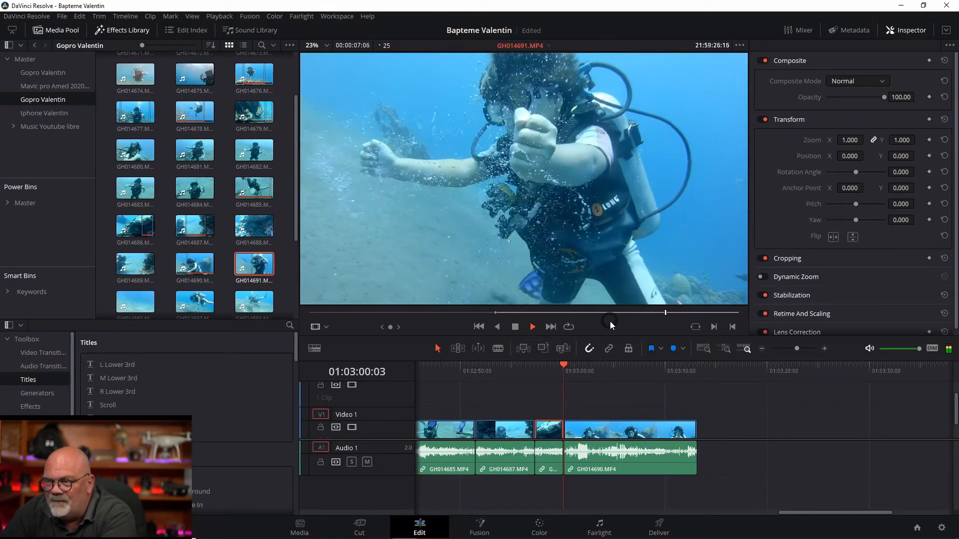
key("o")
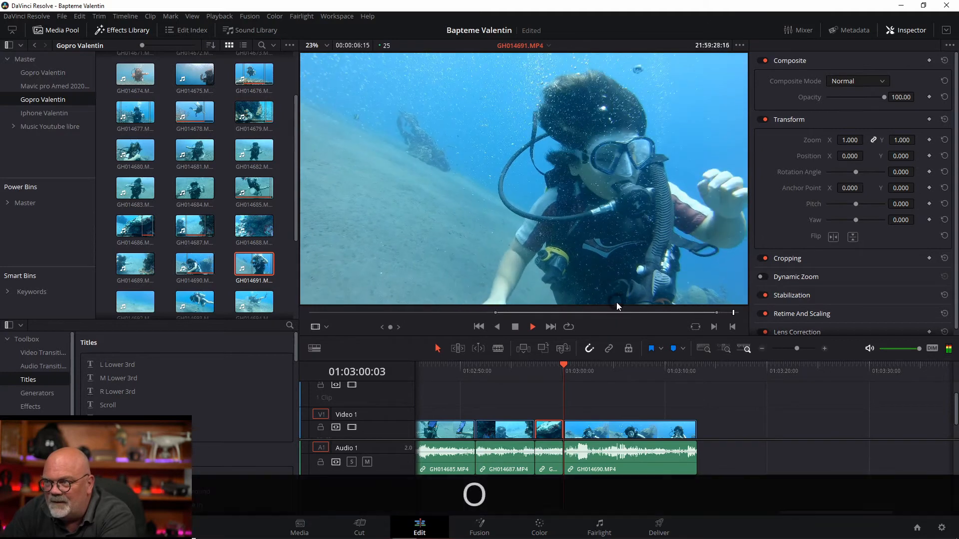
left_click_drag(617, 301, 709, 428)
Load GH014692.MP4, mark a section of 00:00:07:12 around its middle, and append it after the GH014691.MP4 clip.
scroll(195, 267, "down", 3)
double_click(140, 192)
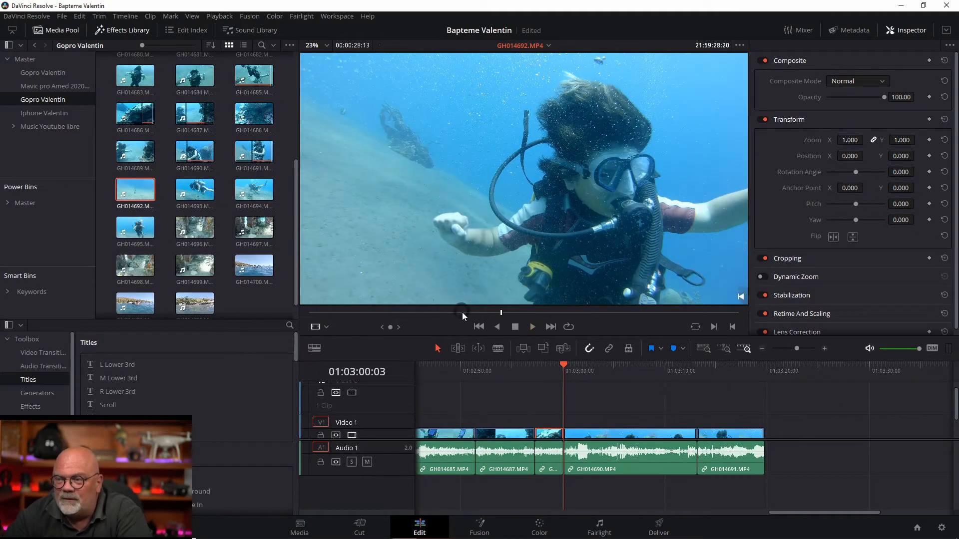
left_click_drag(475, 310, 630, 315)
key("i")
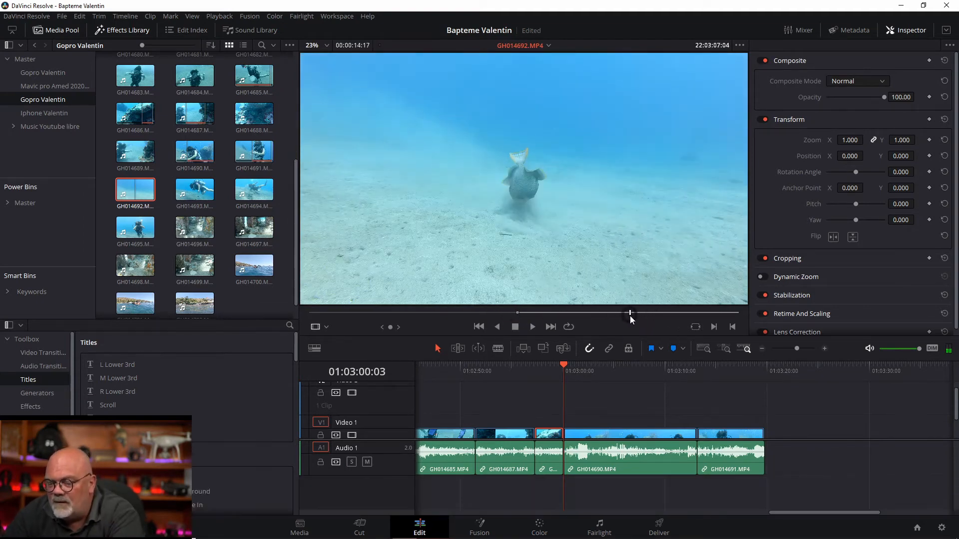
key("o")
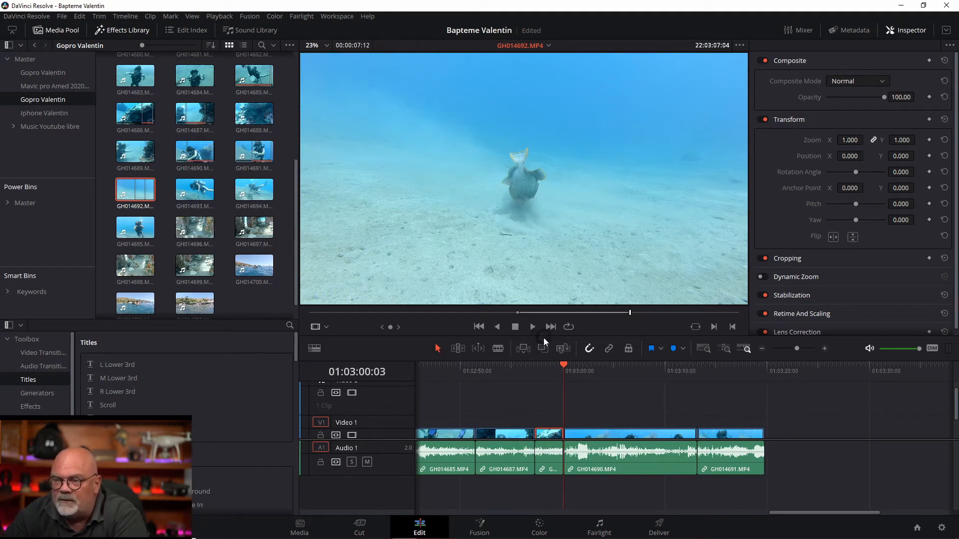
left_click_drag(291, 215, 779, 427)
left_click_drag(817, 512, 851, 512)
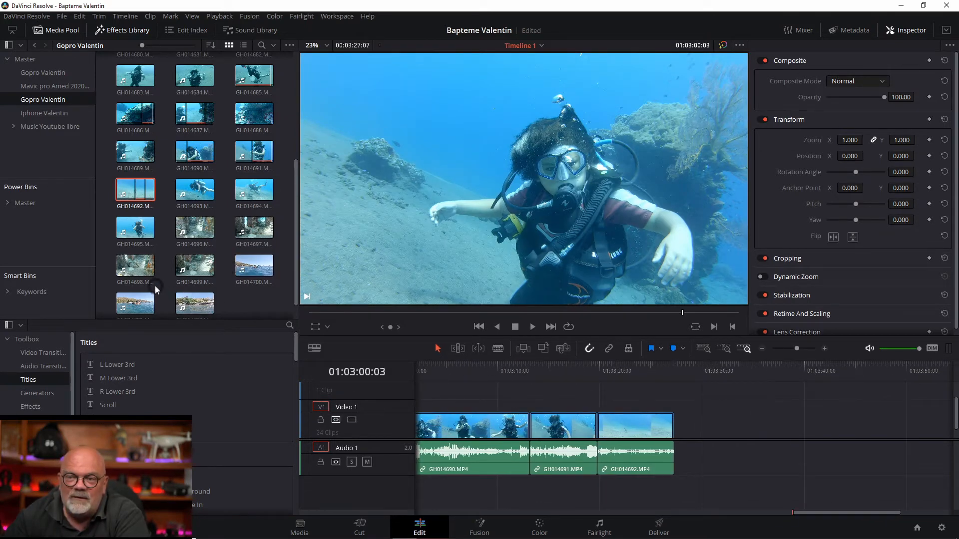
Skim through the GH014698.MP4 and GH014699.MP4 source clips for usable footage.
double_click(136, 266)
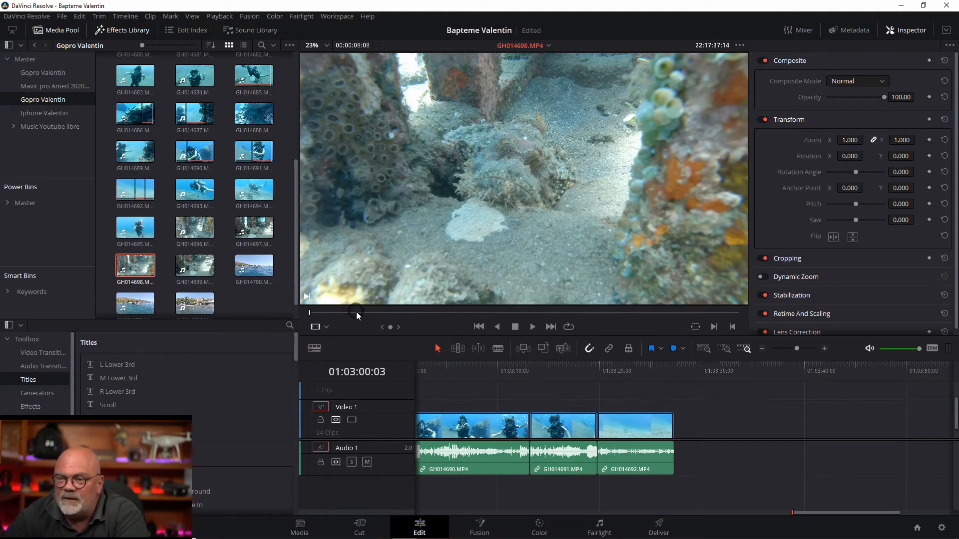
left_click_drag(355, 312, 714, 310)
double_click(189, 269)
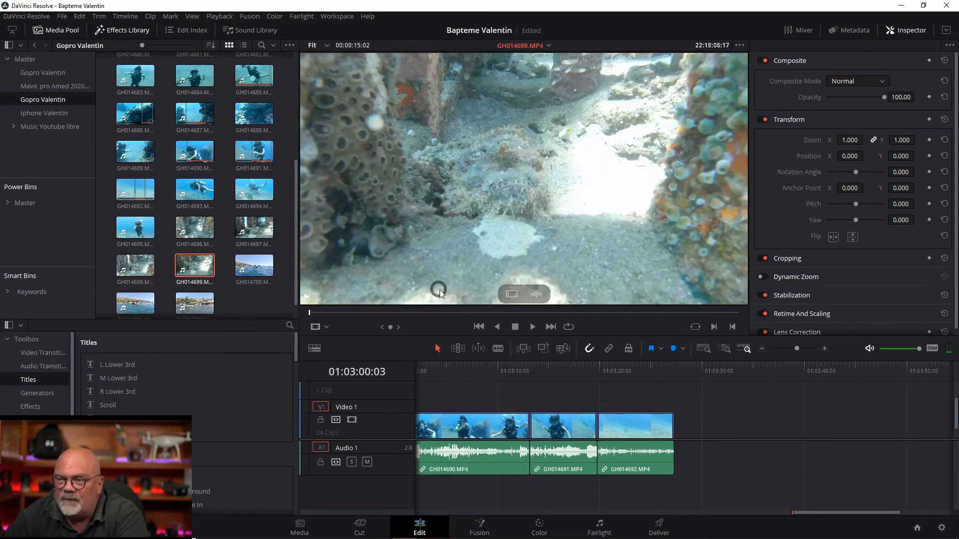
left_click_drag(445, 312, 734, 312)
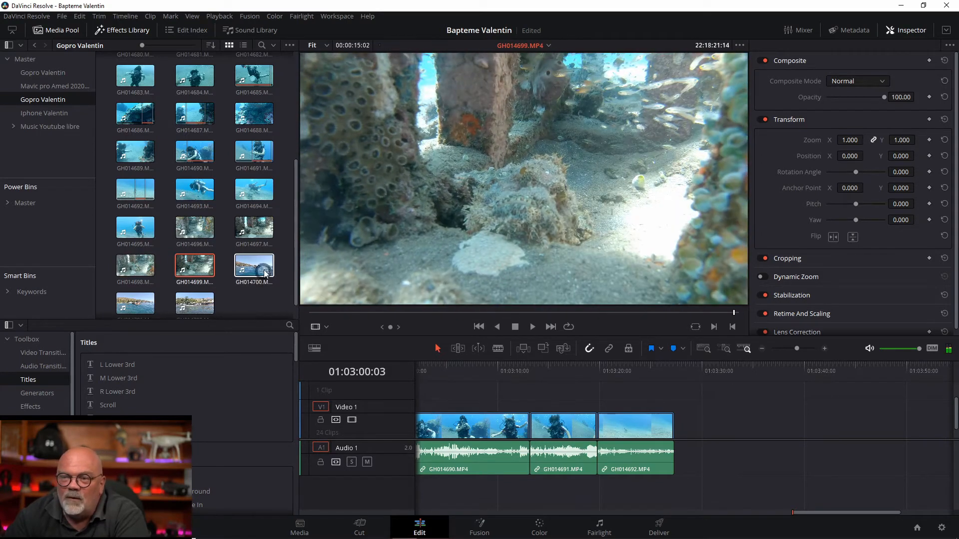
Load GH014697.MP4, mark a section of 00:00:12:13 around its middle, and append it after the GH014692.MP4 clip.
double_click(249, 230)
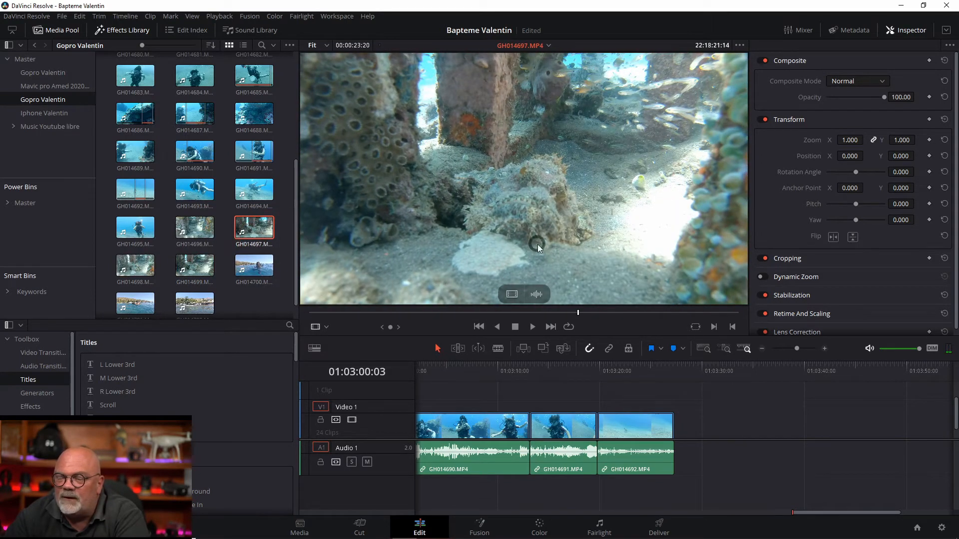
left_click_drag(330, 314, 631, 313)
key("i")
key("o")
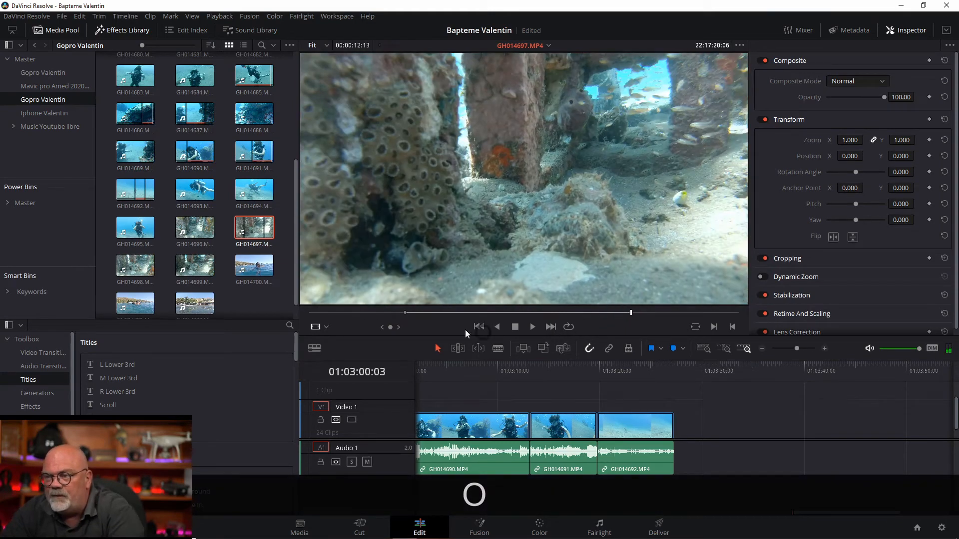
left_click_drag(607, 394, 704, 470)
scroll(699, 459, "right", 3)
left_click(692, 424)
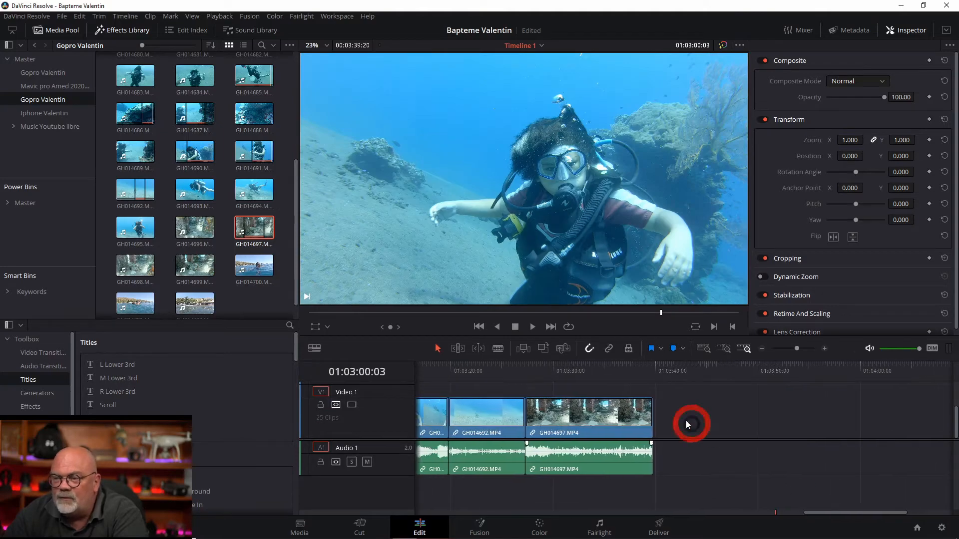
Load and play GH014700.MP4, mark its first 00:00:05:16, and append that section after the GH014697.MP4 clip.
left_click(254, 266)
key("space")
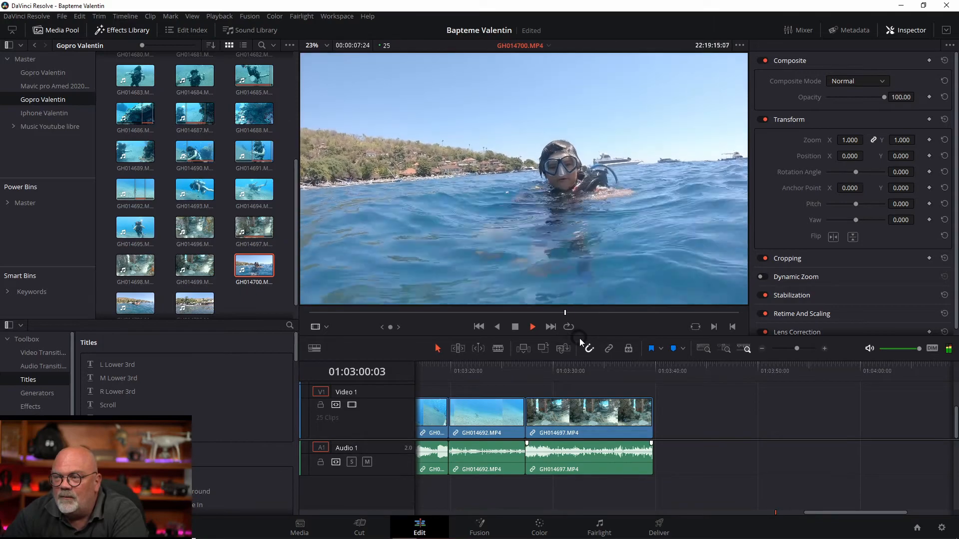
key("o")
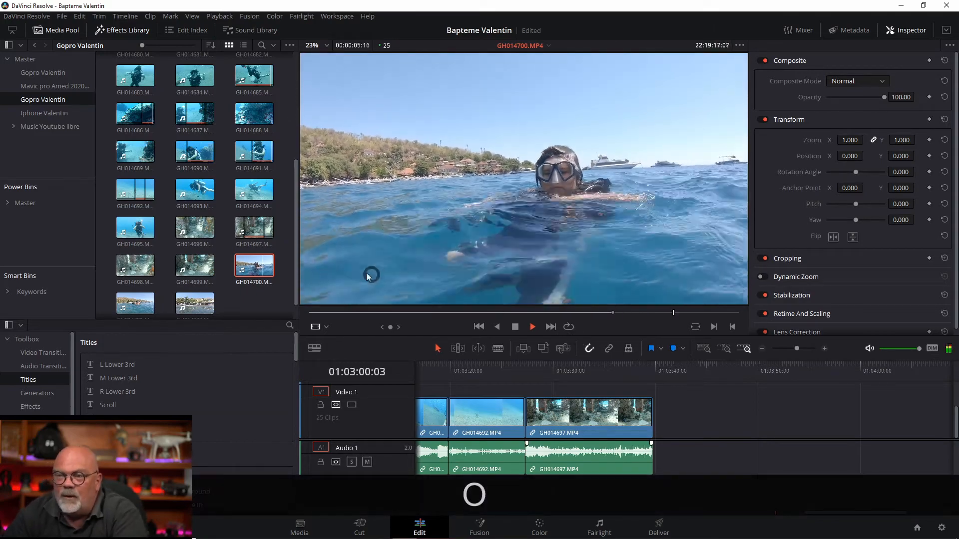
left_click_drag(254, 268, 673, 441)
Load GH014701.MP4, skim through it, and mark a section to use.
left_click(135, 306)
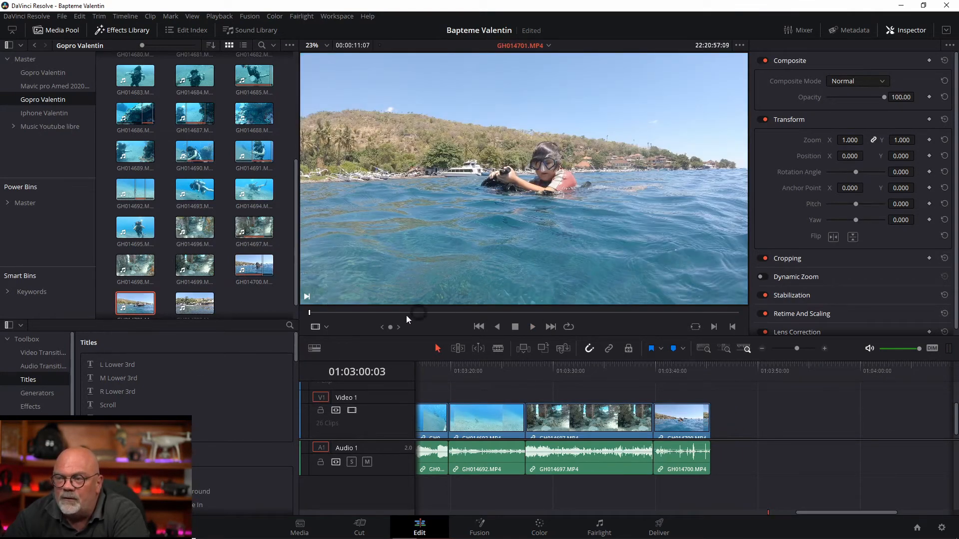
left_click_drag(343, 312, 647, 319)
key("o")
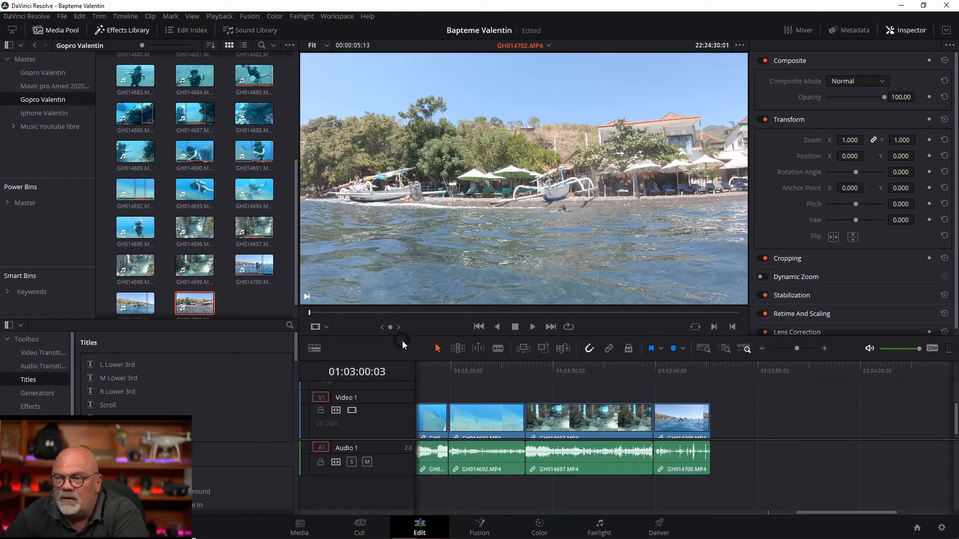
Load GH014702.MP4, skim through it, and mark a short section around its middle.
scroll(207, 303, "down", 1)
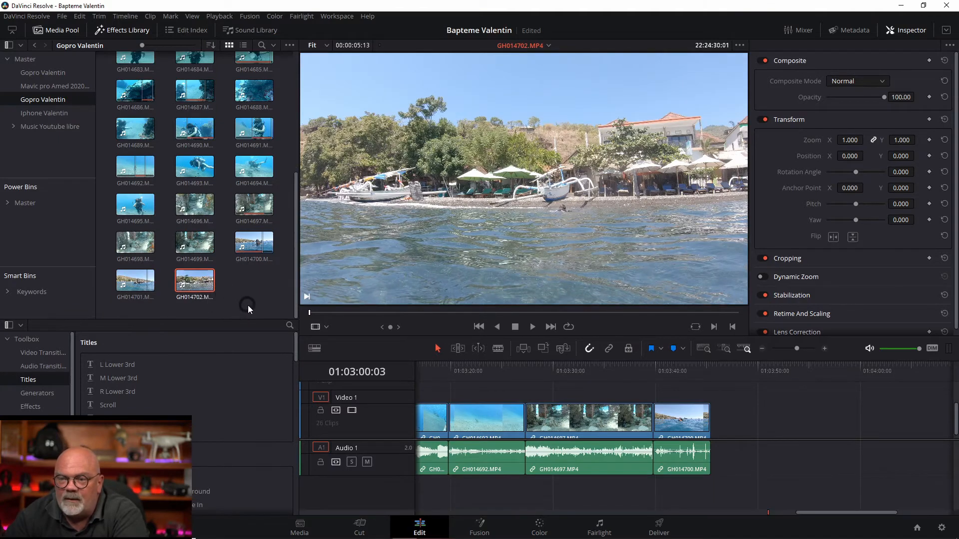
left_click(639, 315)
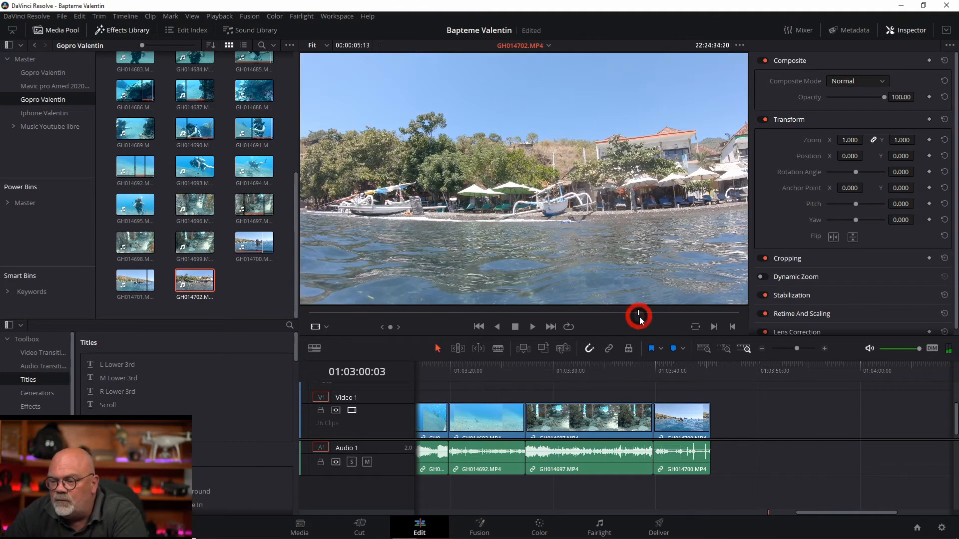
left_click_drag(449, 315, 584, 312)
key("o")
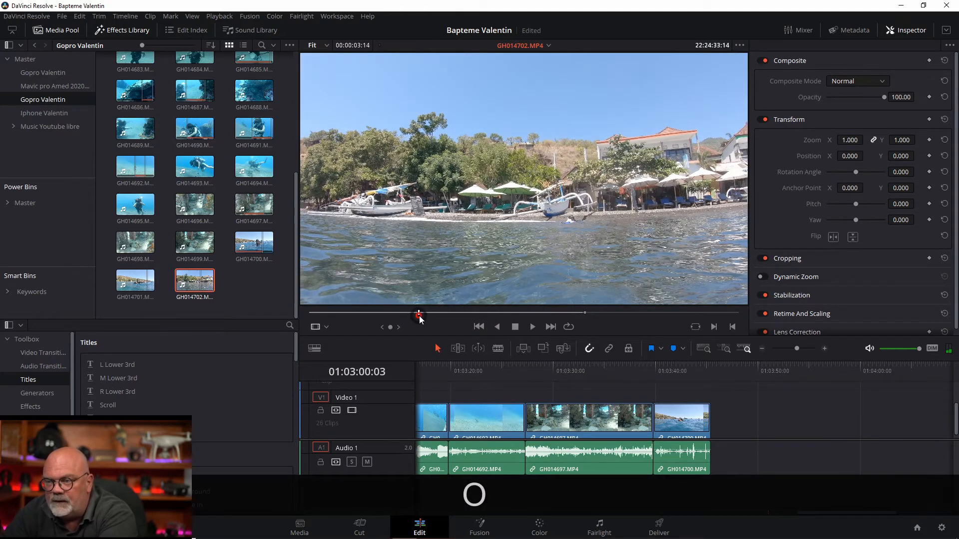
key("i")
Append the marked GH014701.MP4 and GH014702.MP4 sections after the GH014700.MP4 clip and save the project.
left_click_drag(123, 283, 764, 430)
left_click_drag(801, 462, 770, 462)
left_click_drag(198, 285, 775, 449)
key("ctrl+s")
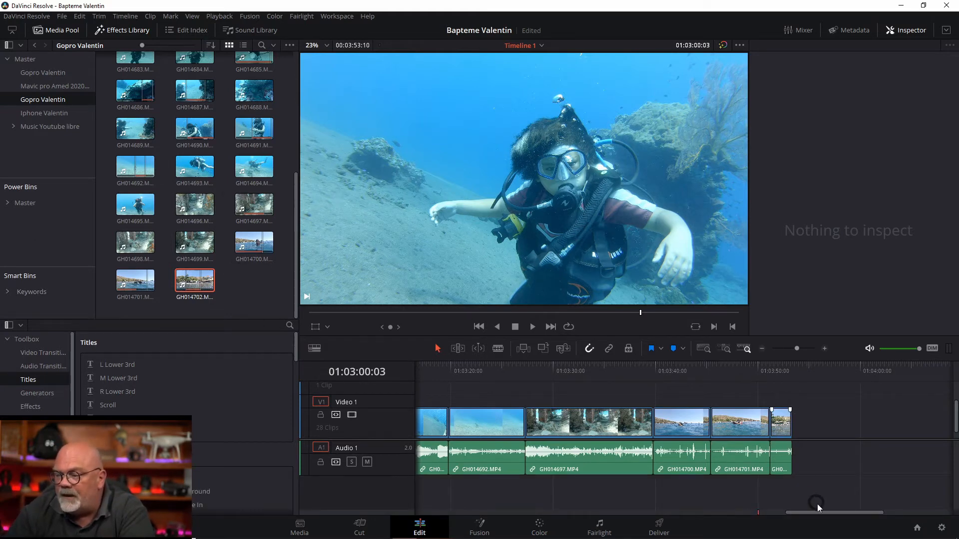
Add a Cross Dissolve video transition at the cut between GH014669.MP4 and GH014670.MP4 and play through it.
left_click_drag(819, 510, 449, 512)
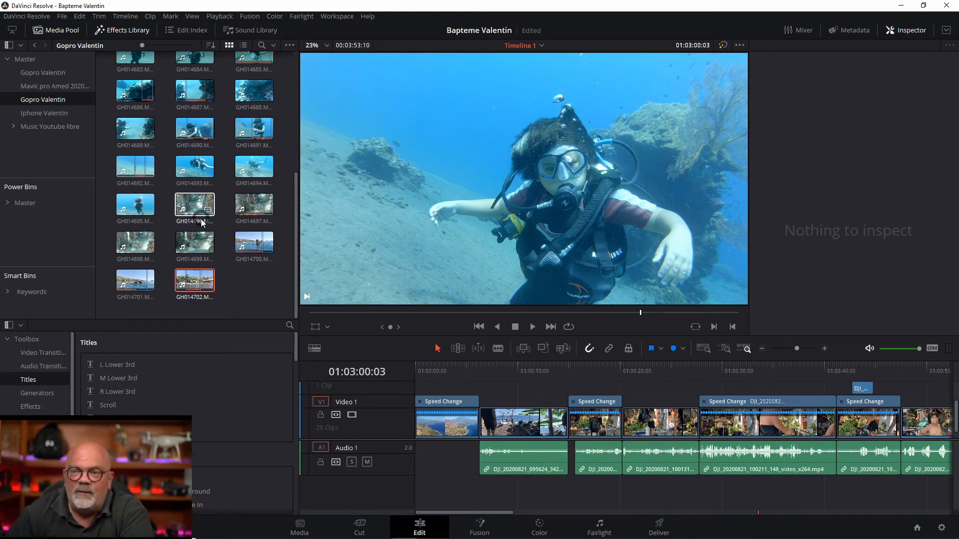
scroll(192, 225, "up", 5)
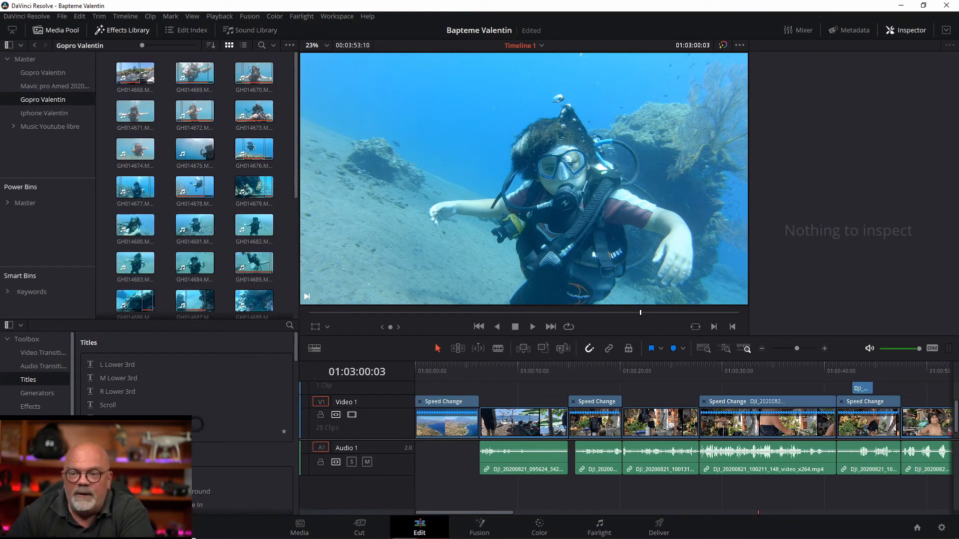
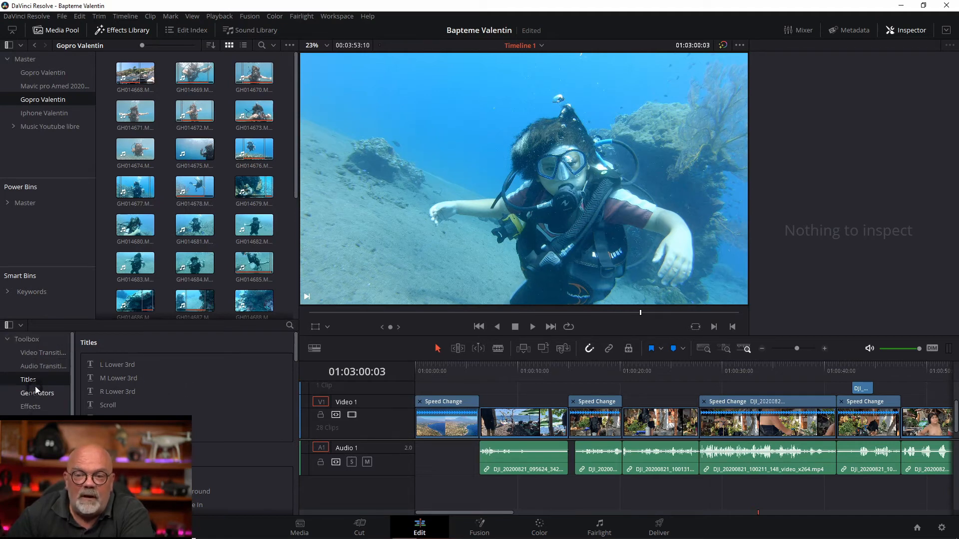
left_click(34, 355)
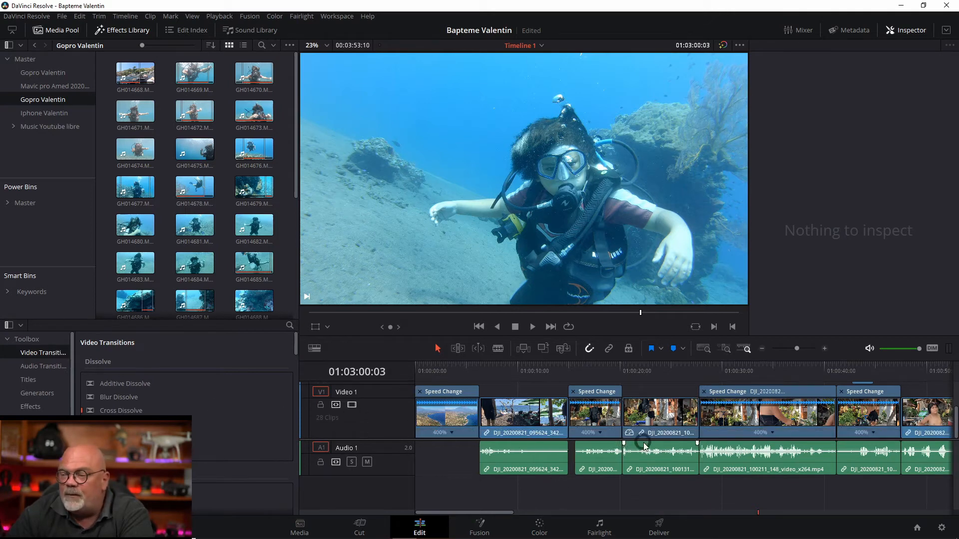
left_click_drag(500, 511, 696, 516)
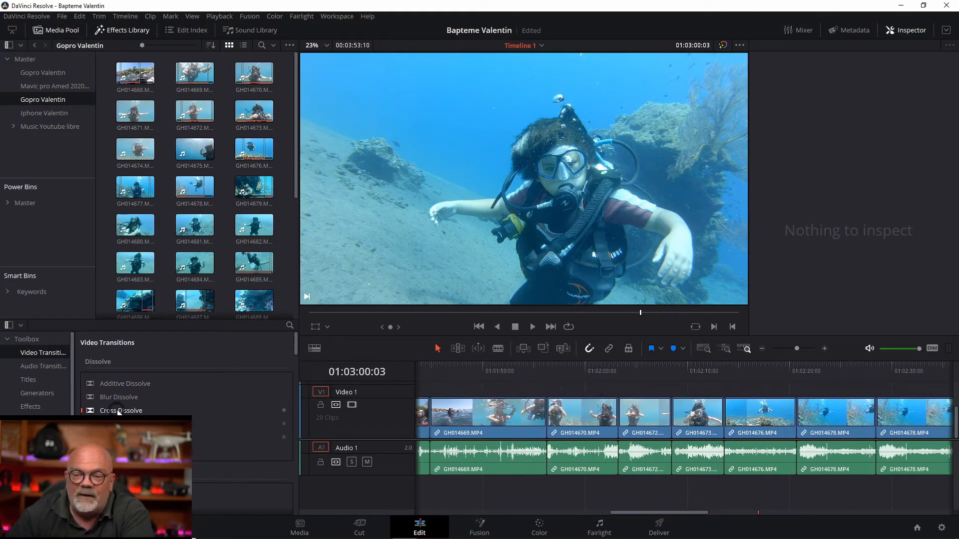
left_click_drag(118, 413, 524, 425)
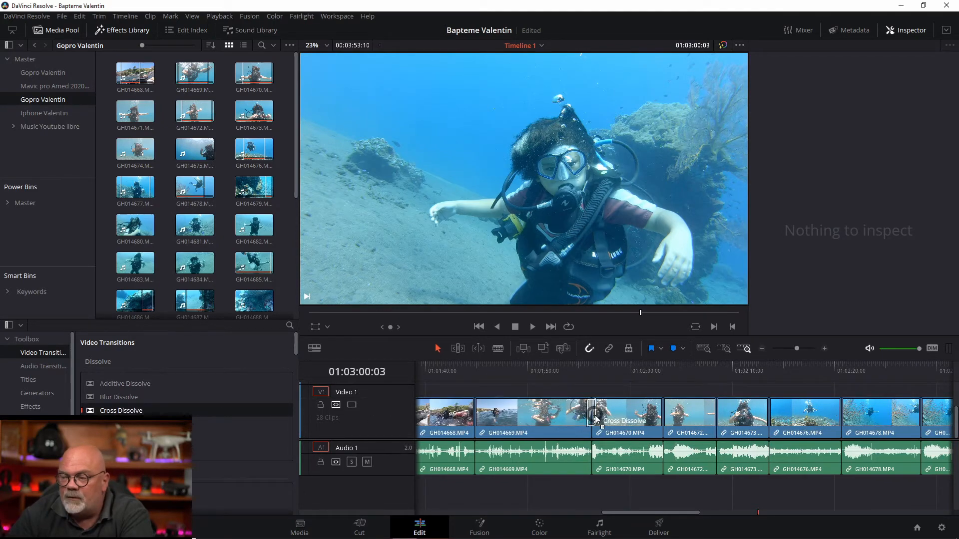
left_click(547, 368)
key("space")
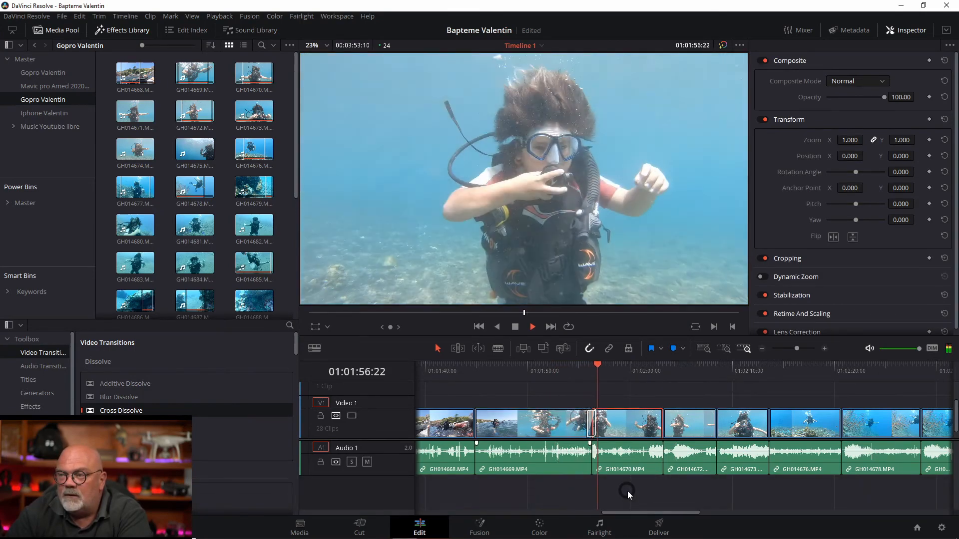
key("space")
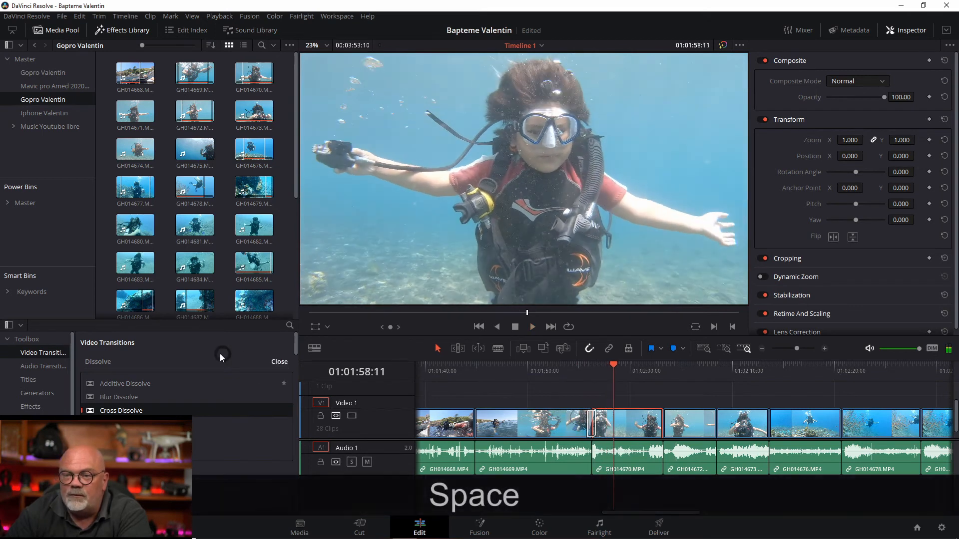
Add a Cross Dissolve at the cut between GH014670.MP4 and GH014672.MP4 and play through it.
left_click_drag(124, 410, 658, 438)
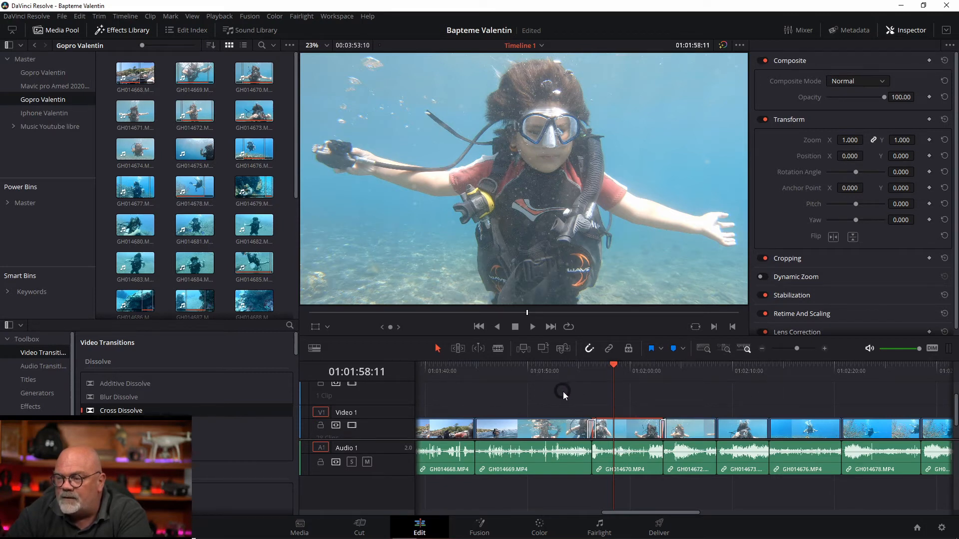
left_click_drag(106, 408, 209, 404)
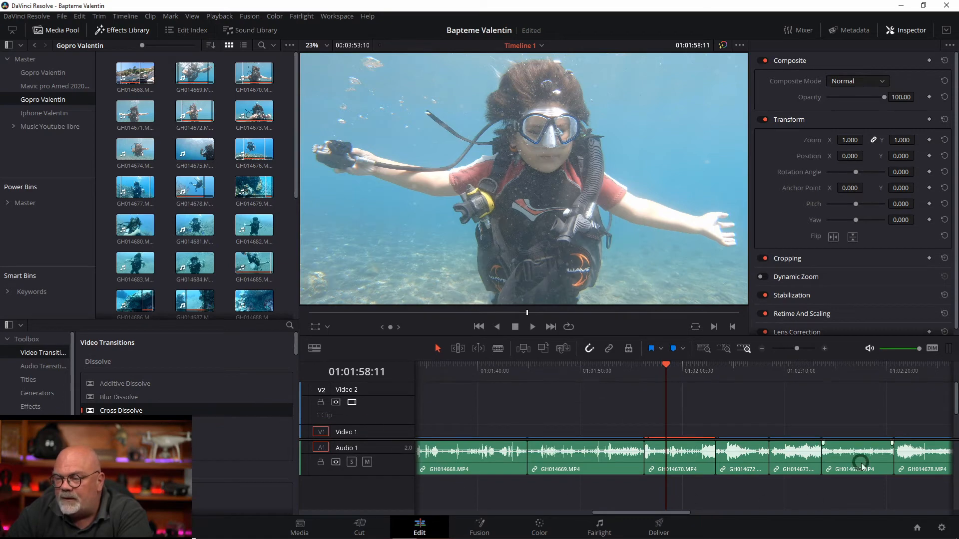
scroll(803, 433, "down", 3)
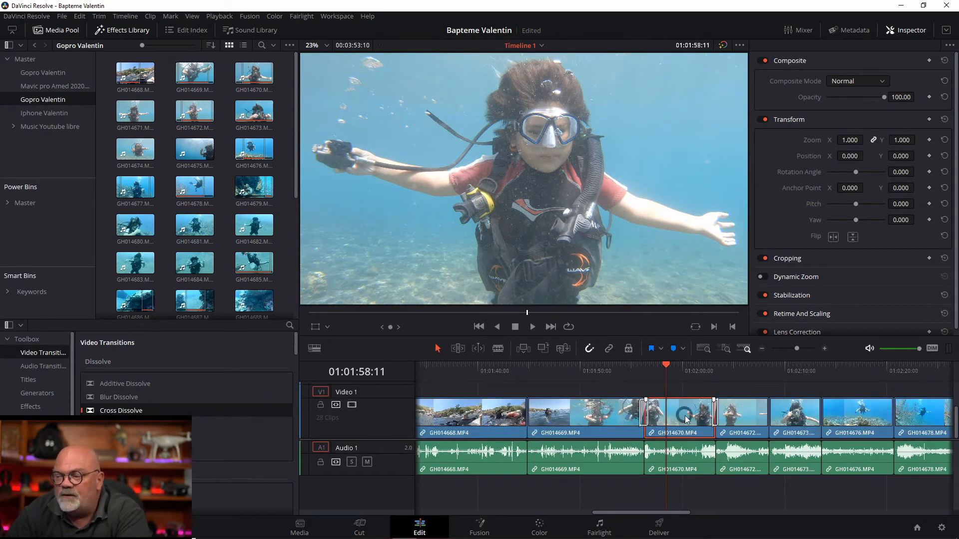
left_click(628, 370)
key("space")
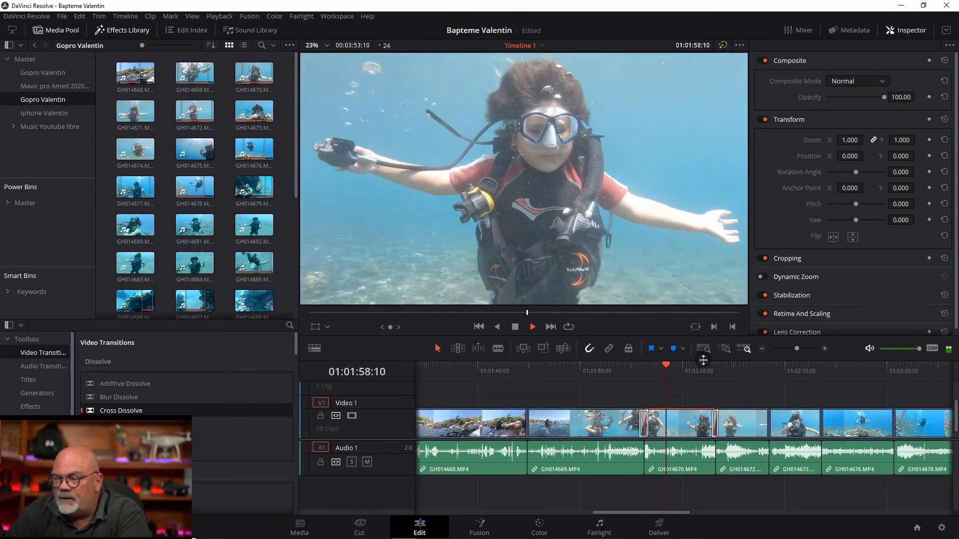
left_click(704, 366)
key("space")
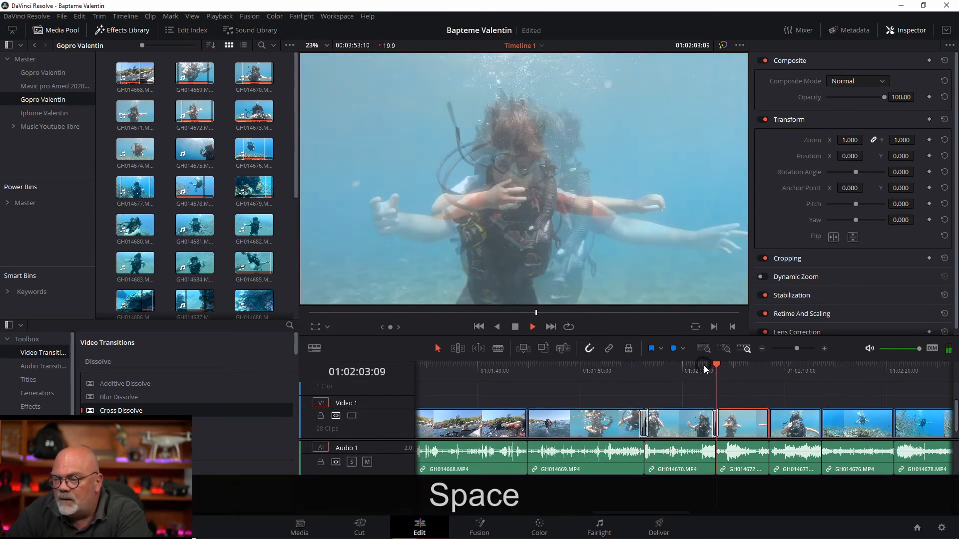
key("space")
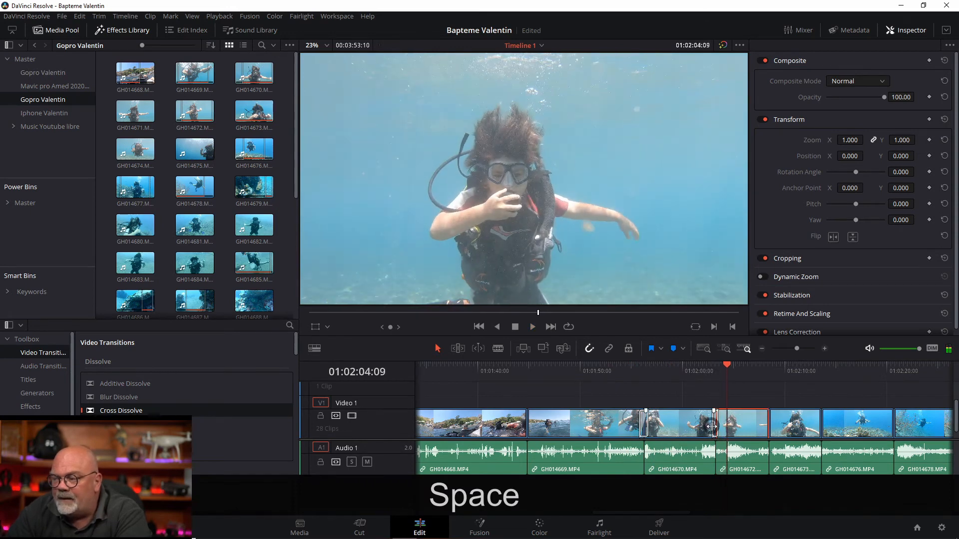
Examine the Cross Dissolve between GH014670.MP4 and GH014672.MP4 up close along with its transition settings.
left_click(712, 425)
mouse_move(707, 426)
left_mouse_down()
mouse_move(692, 425)
mouse_move(719, 411)
left_mouse_up()
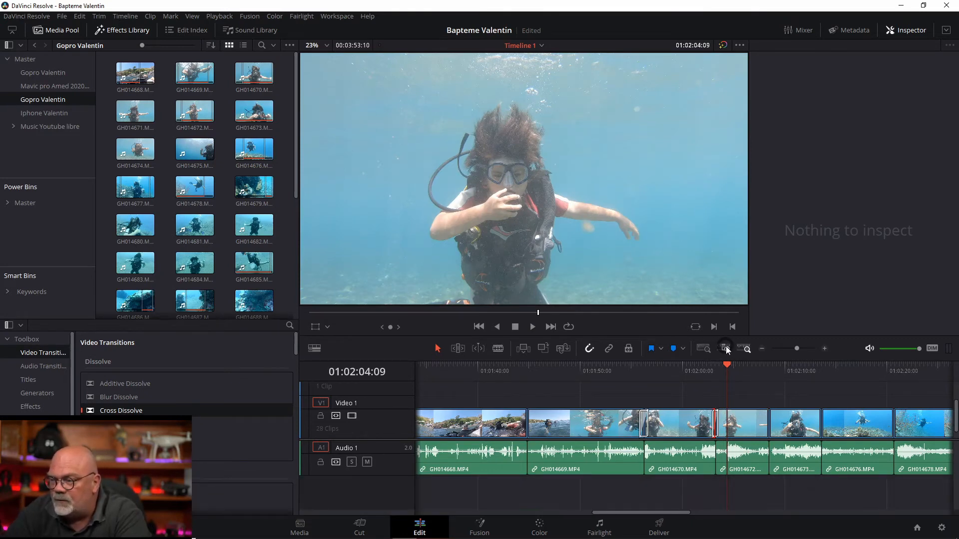
left_click(726, 348)
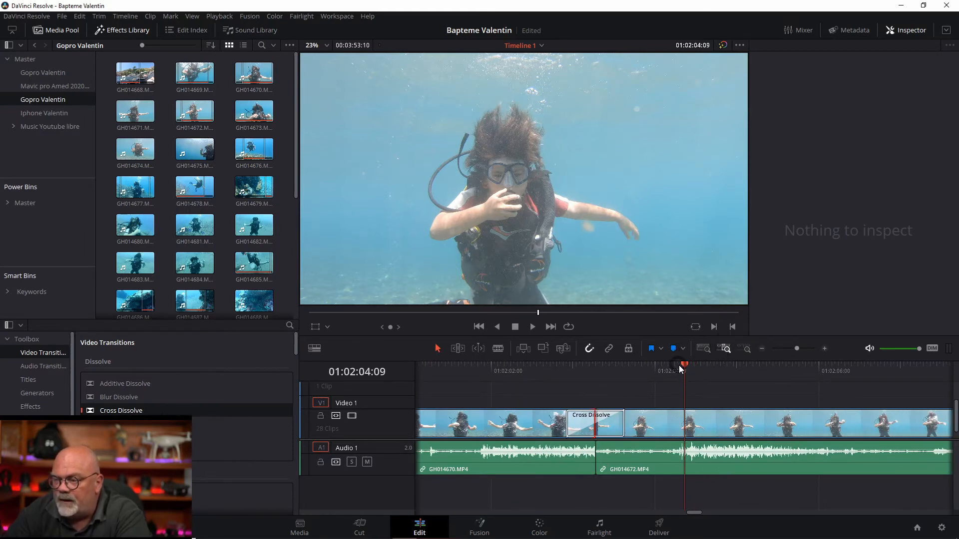
left_click(622, 422)
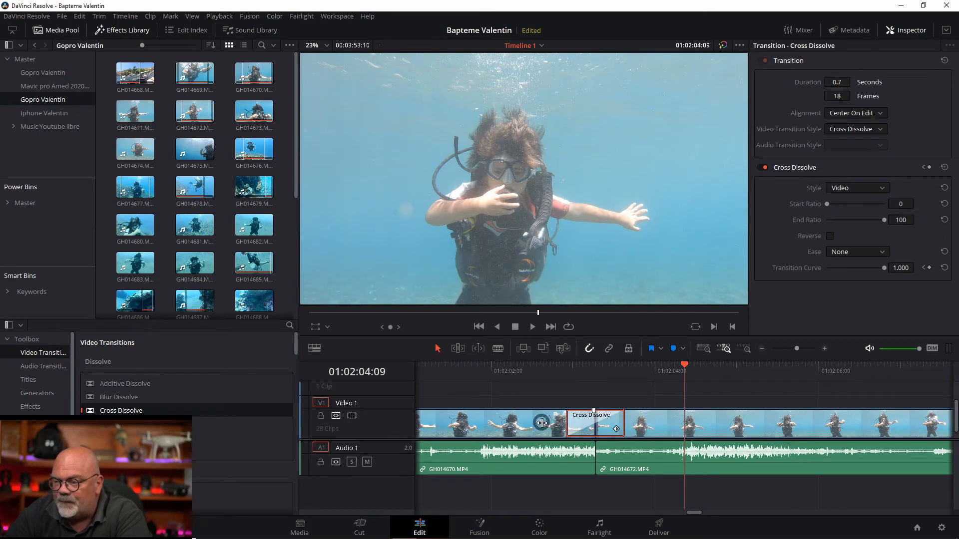
Lengthen the Cross Dissolve between GH014669.MP4 and GH014670.MP4 to 3.0 seconds (76 frames) and play through it.
left_click_drag(693, 514, 673, 510)
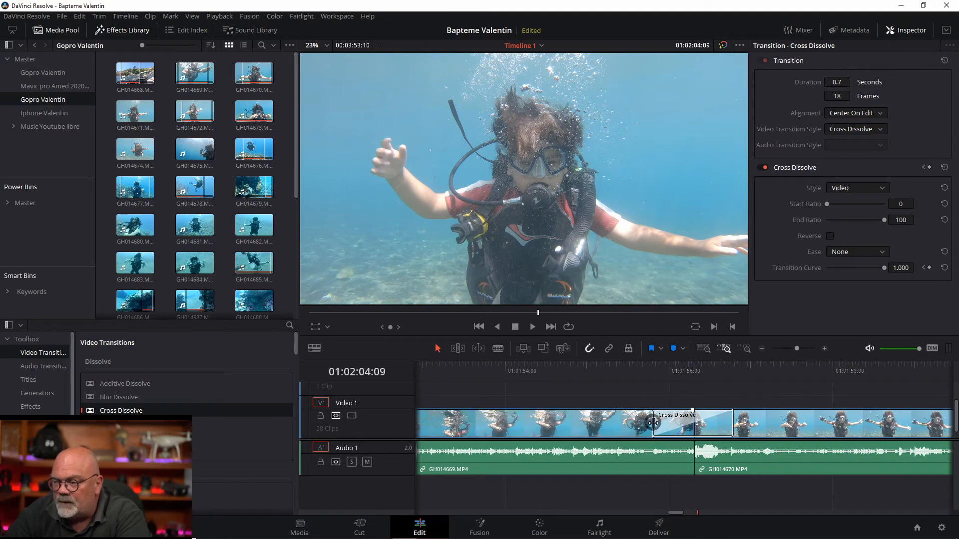
left_click_drag(654, 422, 514, 418)
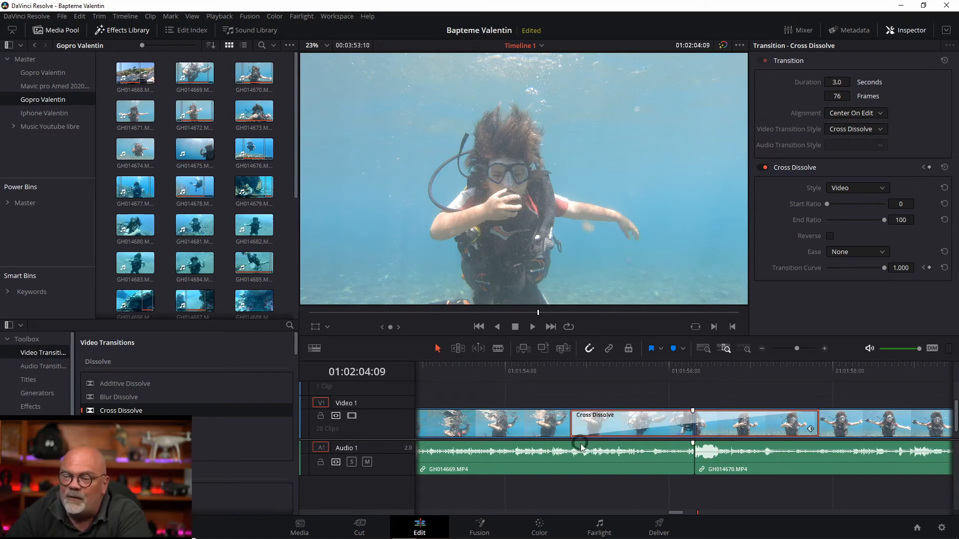
left_click(559, 372)
key("space")
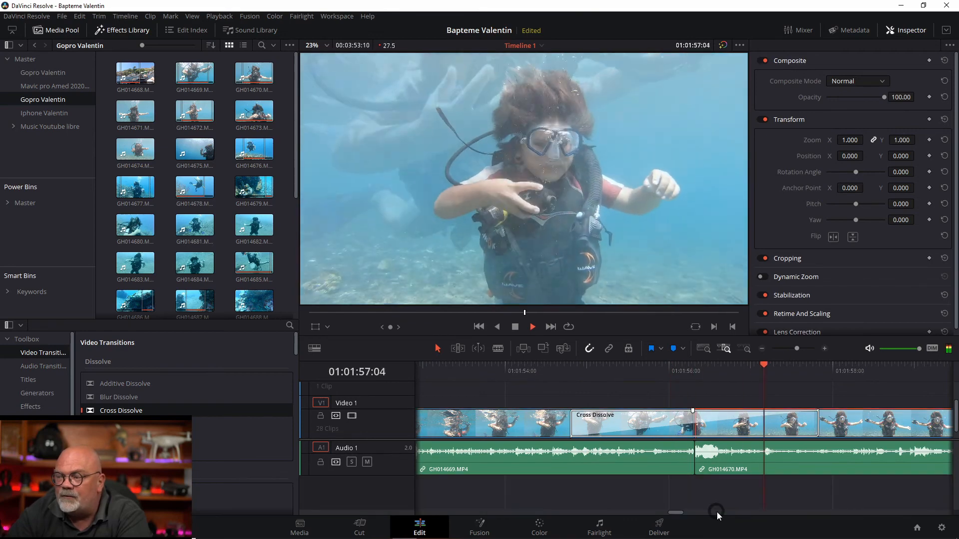
key("space")
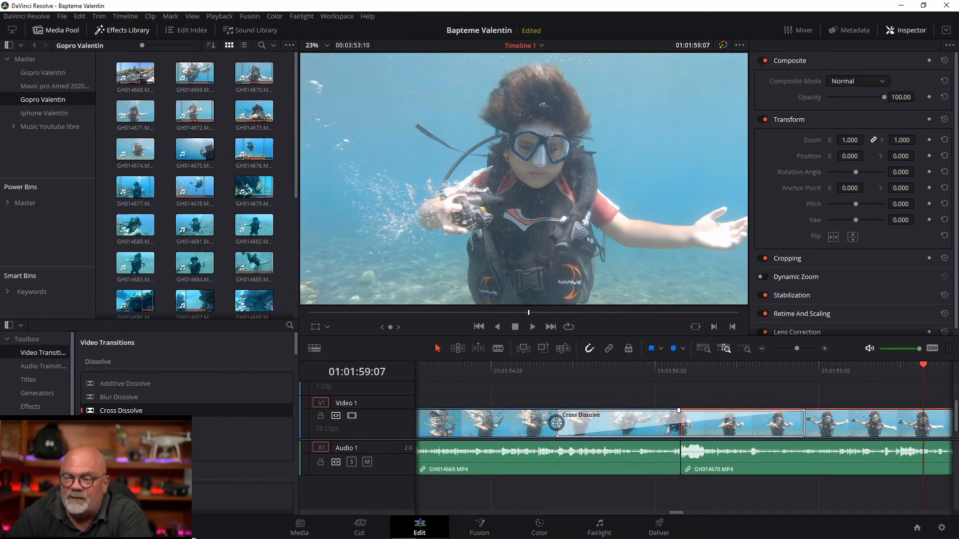
Shorten the Cross Dissolve between GH014669.MP4 and GH014670.MP4 to exactly 25 frames and play through it.
left_click_drag(556, 423, 639, 429)
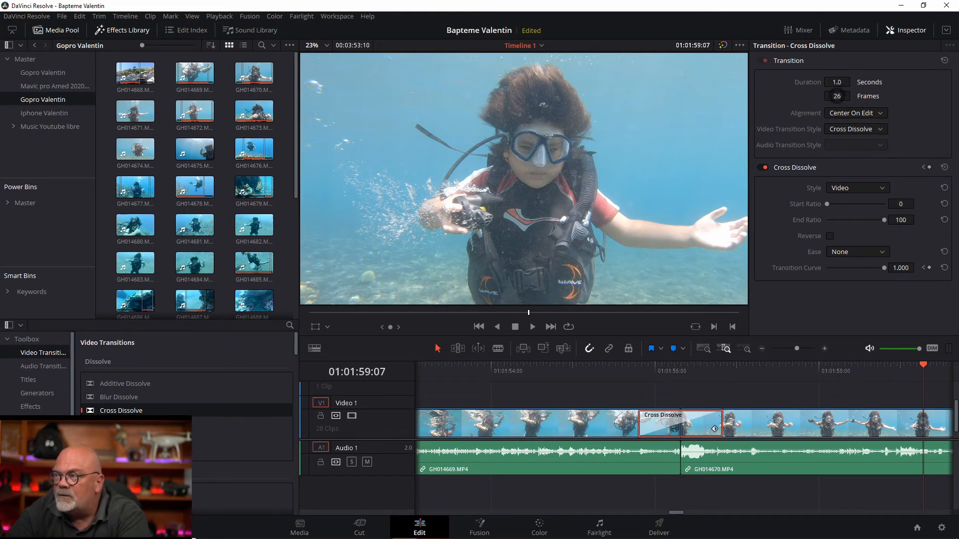
left_click_drag(837, 96, 837, 96)
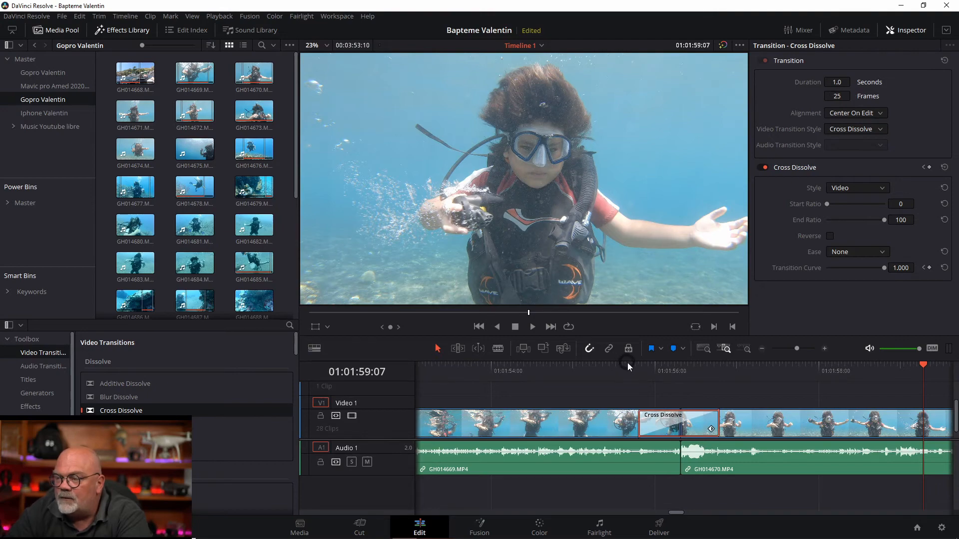
left_click(635, 388)
key("space")
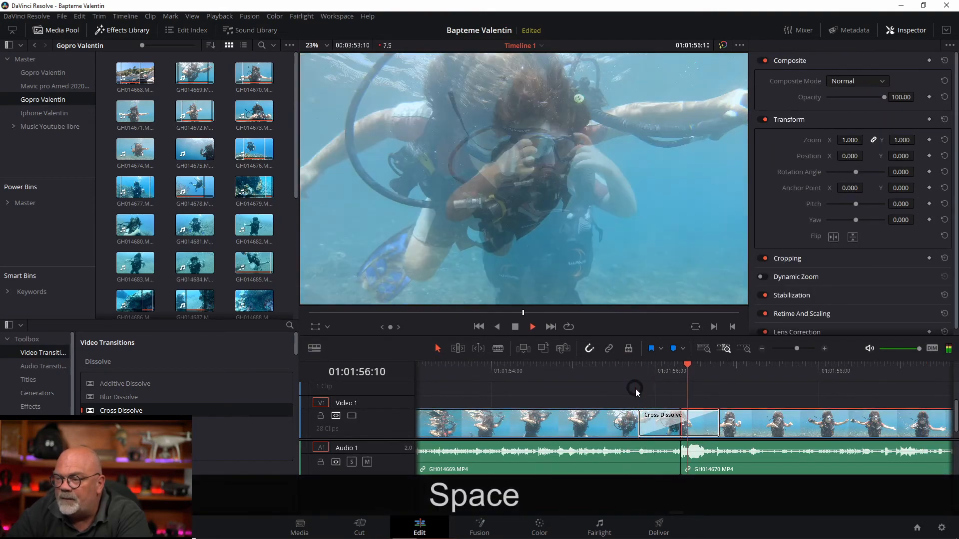
Add a Cross Dissolve at the cut between the two GH014678.MP4 pieces and play through it.
key("space")
left_click_drag(675, 510, 747, 510)
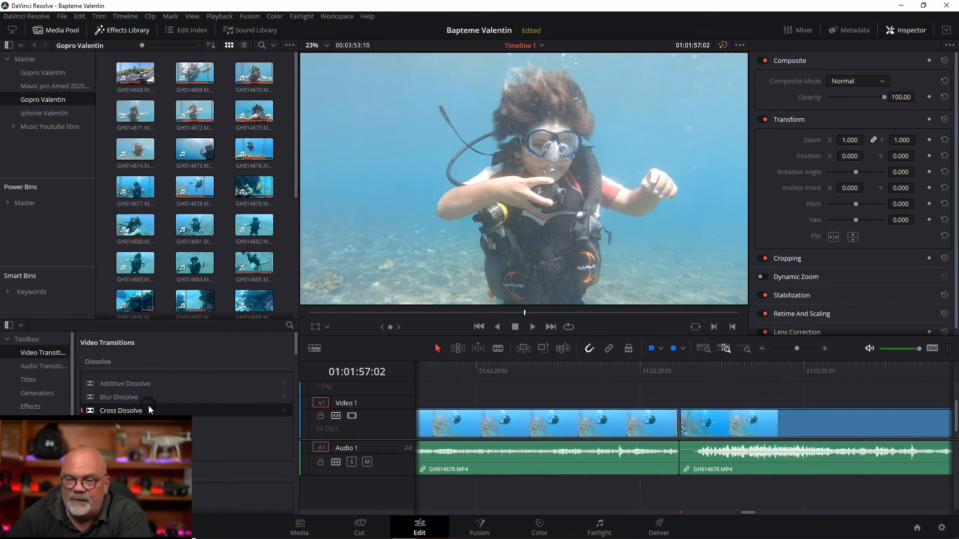
left_click_drag(88, 411, 713, 419)
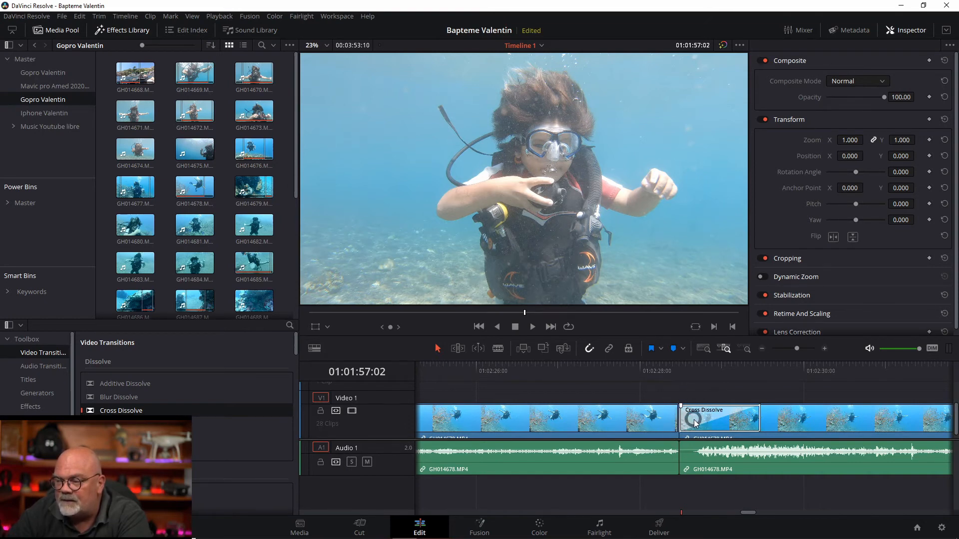
left_click(625, 370)
key("space")
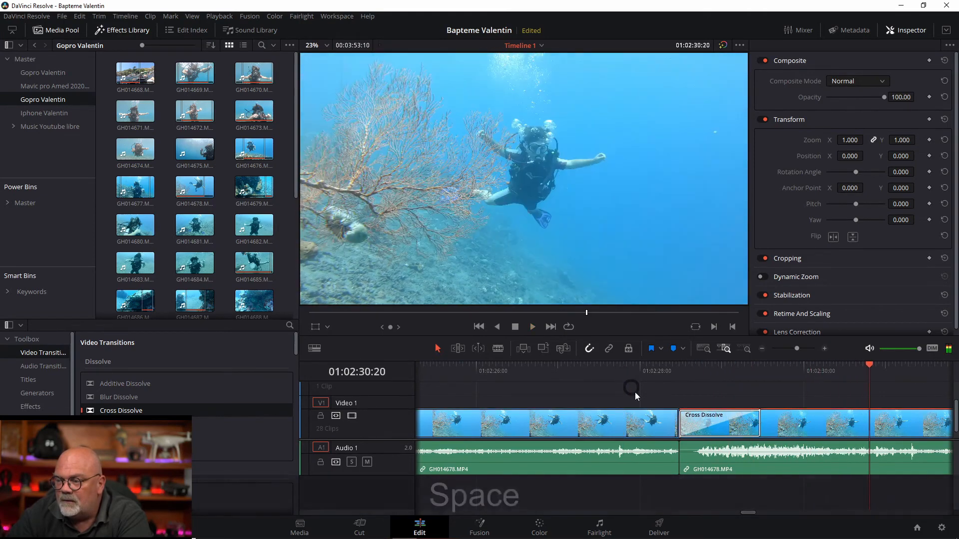
key("space")
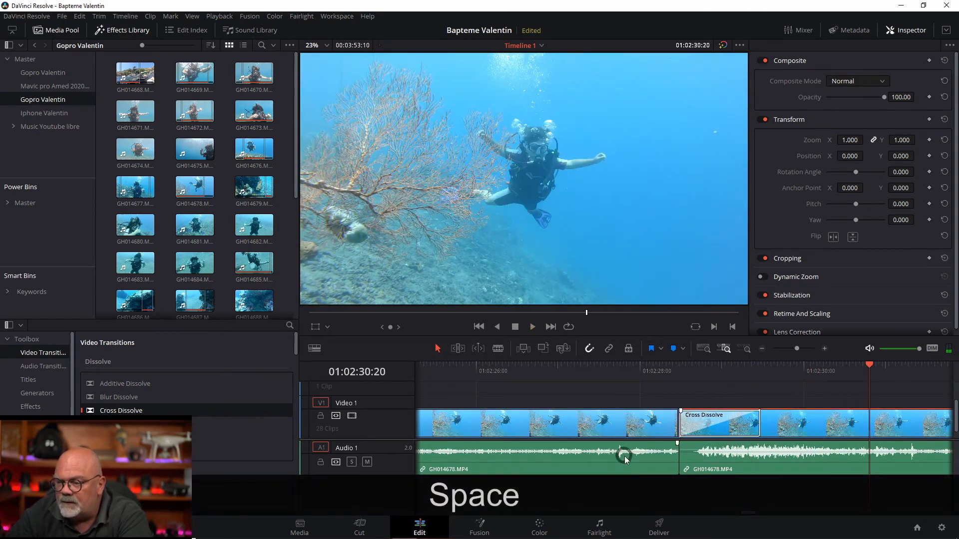
Ripple delete the second GH014678.MP4 piece from the timeline together with its Cross Dissolve.
left_click_drag(741, 406, 772, 469)
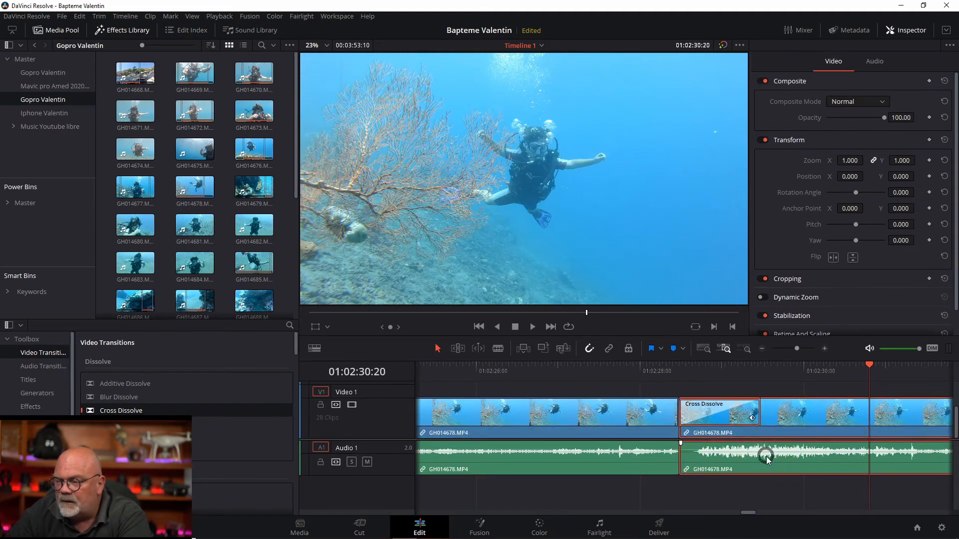
key("Delete")
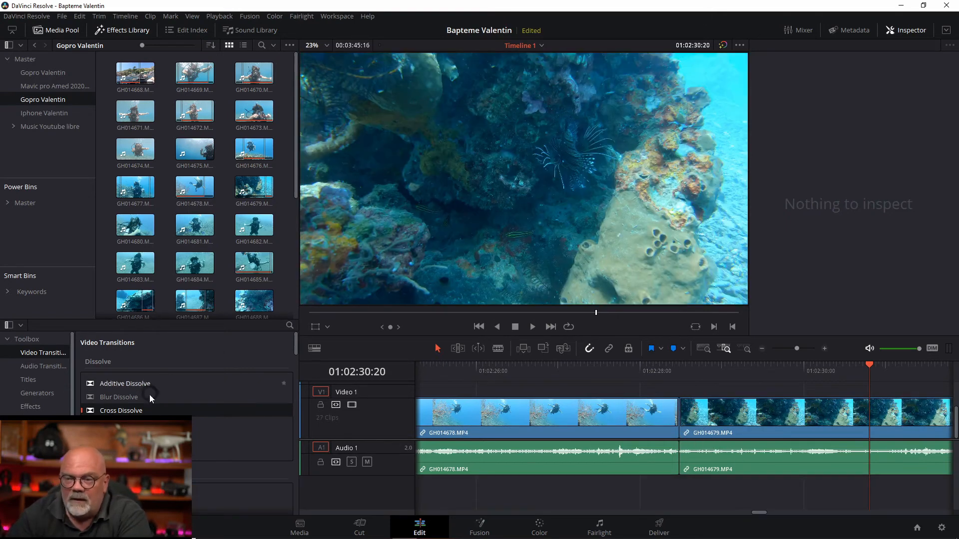
Try a Cross Dissolve at the cut between GH014676.MP4 and GH014678.MP4, play through it twice and remove it.
left_click_drag(150, 411, 367, 432)
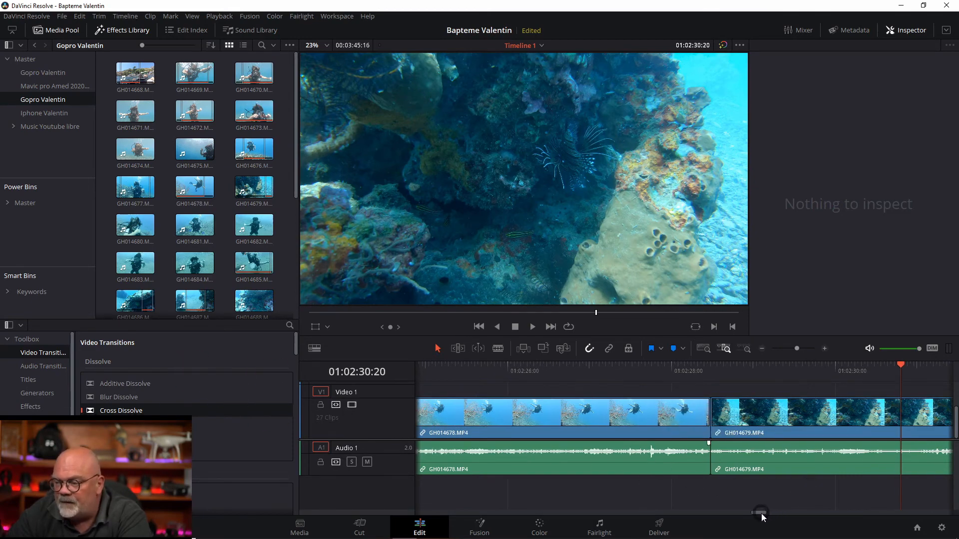
left_click_drag(761, 514, 743, 517)
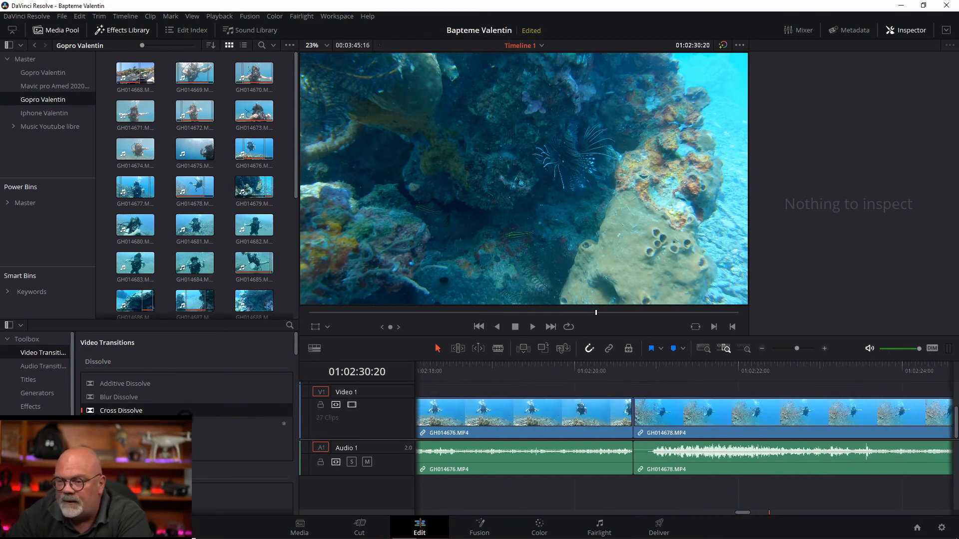
left_click_drag(184, 413, 672, 422)
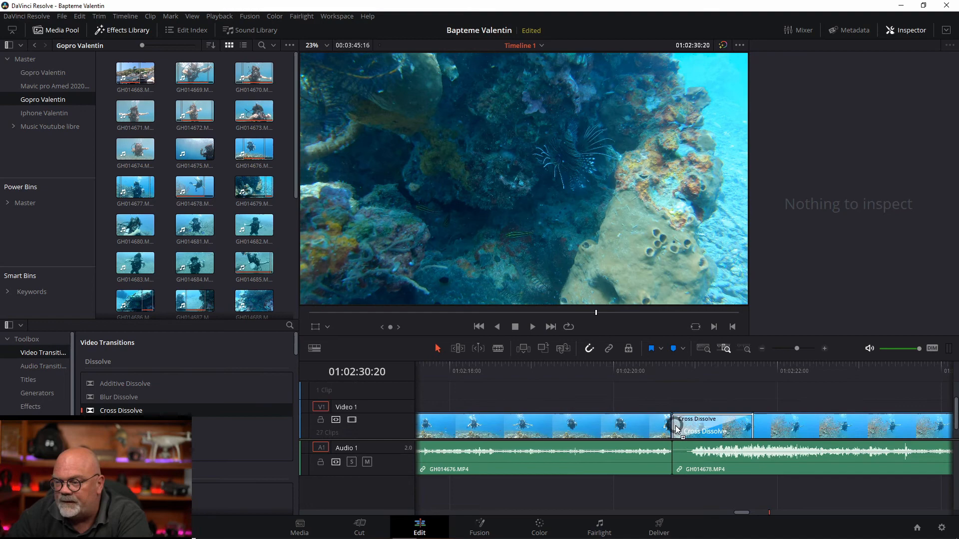
left_click(630, 369)
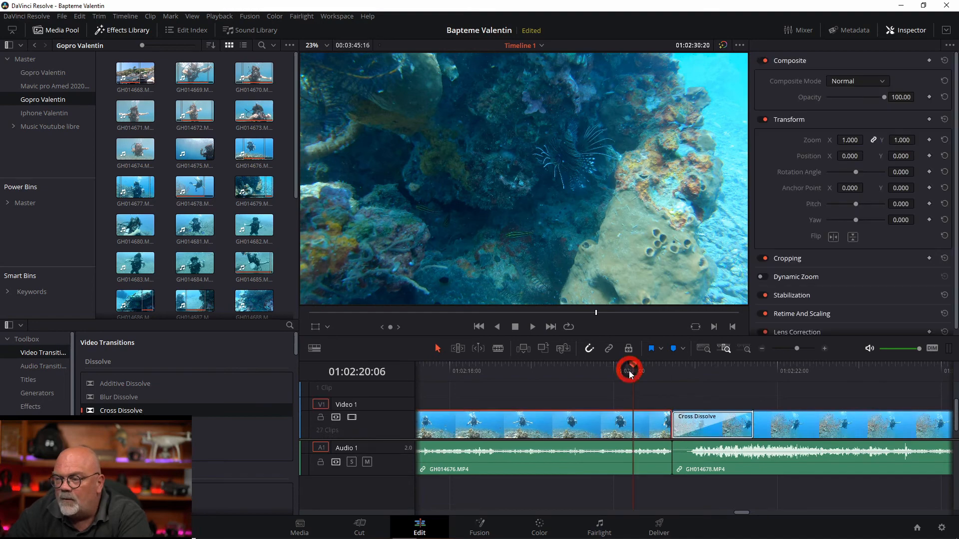
key("space")
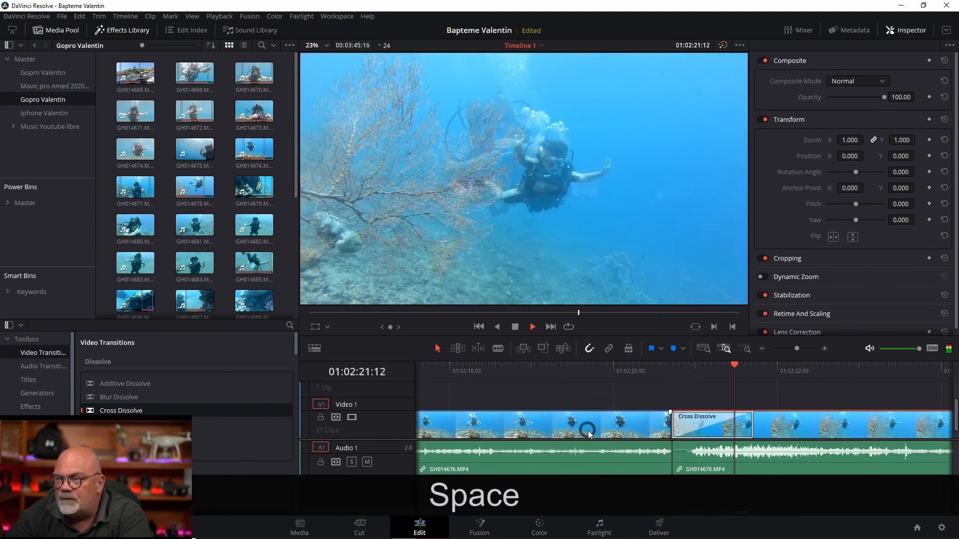
key("space")
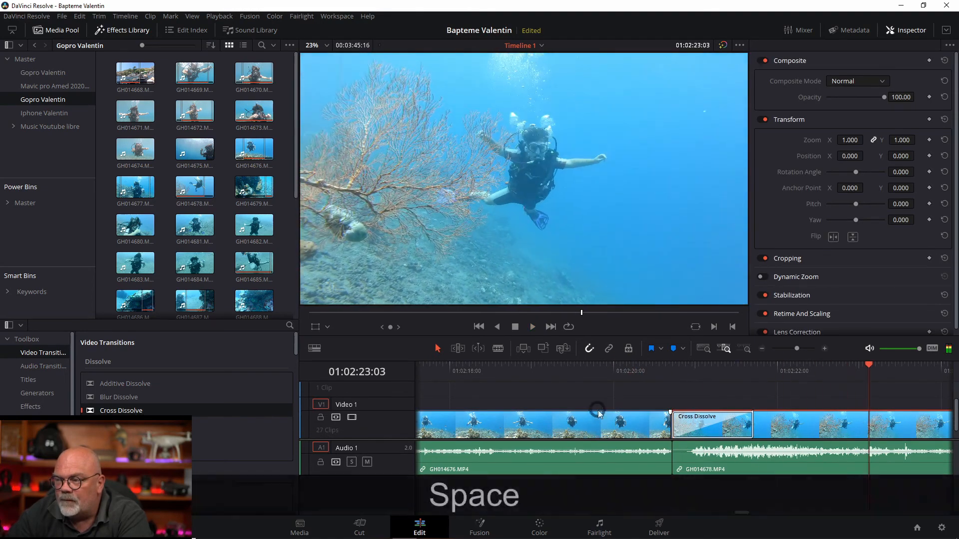
left_click(588, 370)
key("space")
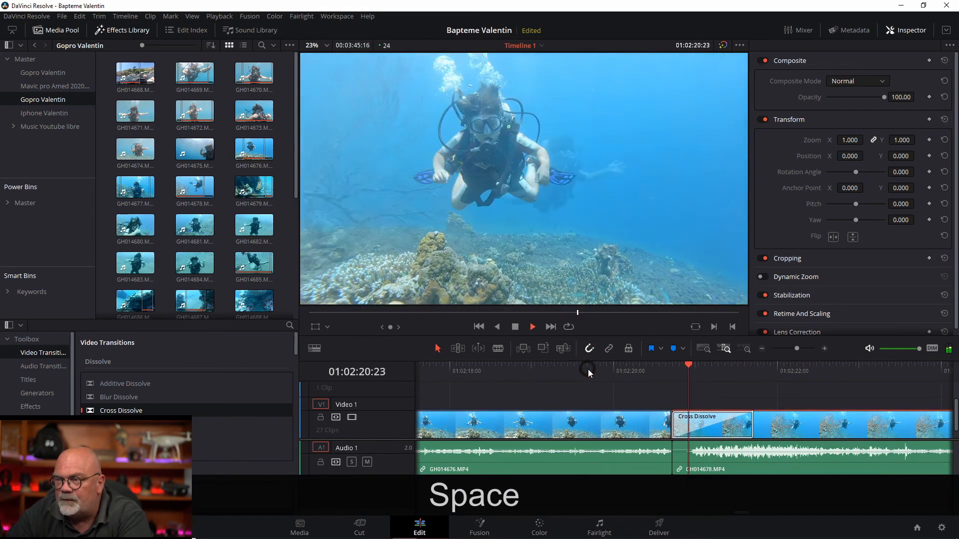
key("space")
left_click(717, 433)
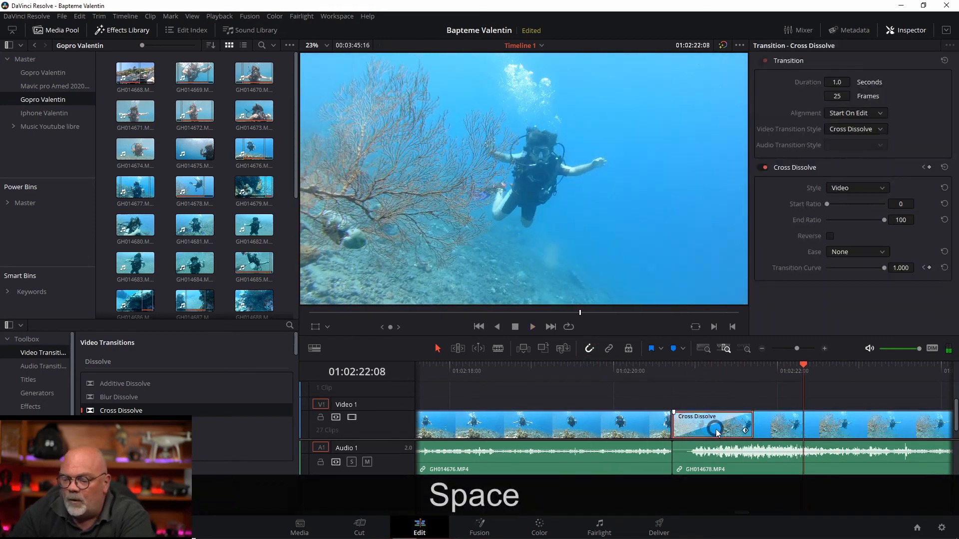
key("BackSpace")
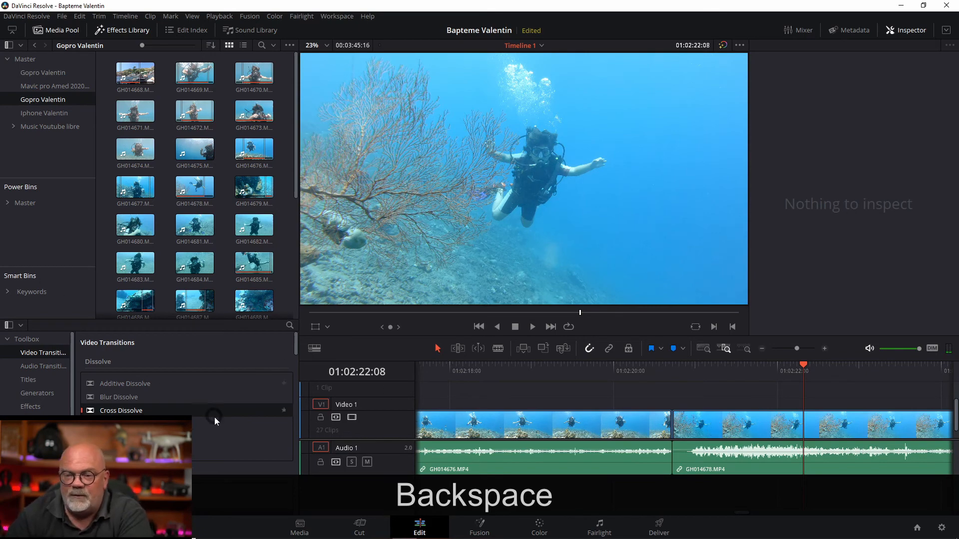
Add an Arrow Iris transition at the cut between GH014676.MP4 and GH014678.MP4 and play through it.
scroll(214, 417, "down", 3)
left_click_drag(215, 387, 684, 417)
left_click(650, 379)
key("space")
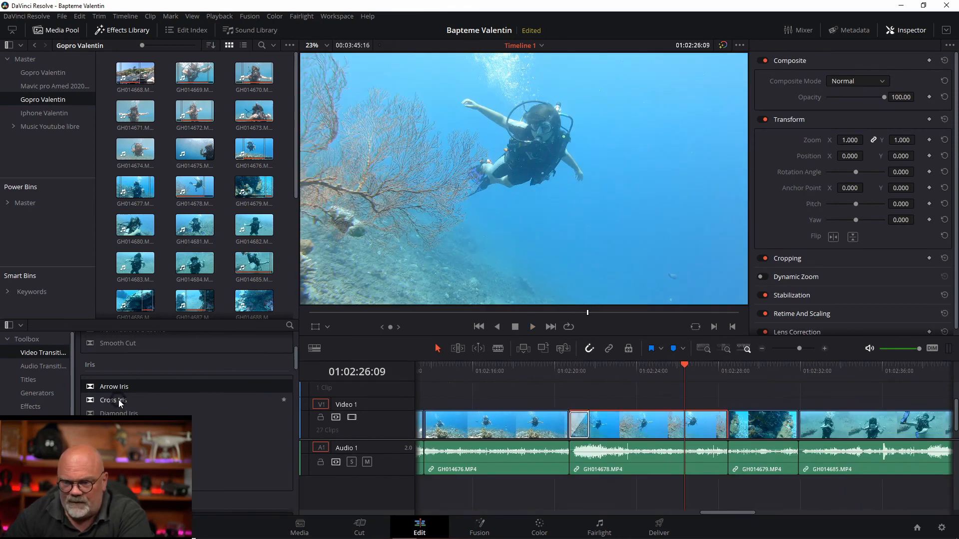
Try a Cross Iris transition at the cut between GH014678.MP4 and GH014679.MP4, play through it and remove it.
left_click_drag(120, 402, 741, 431)
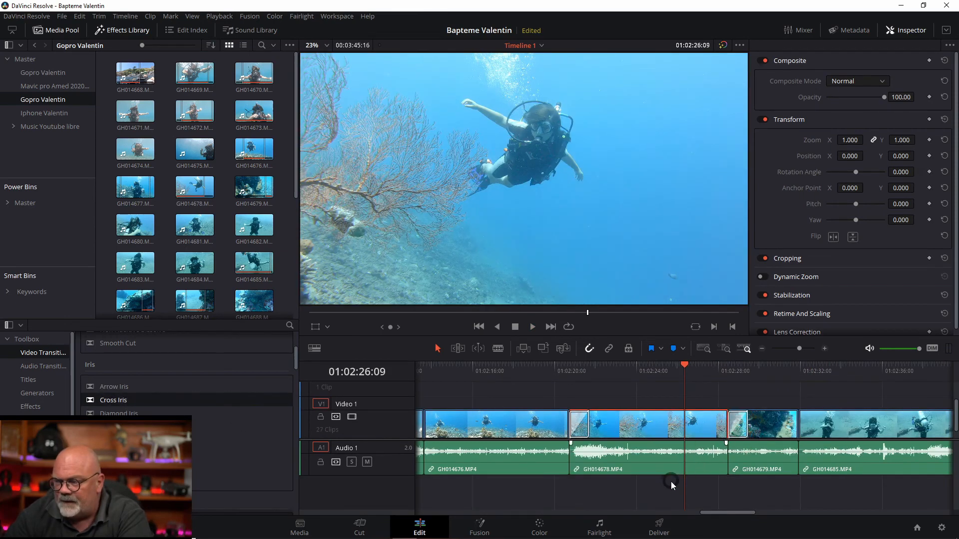
key("space")
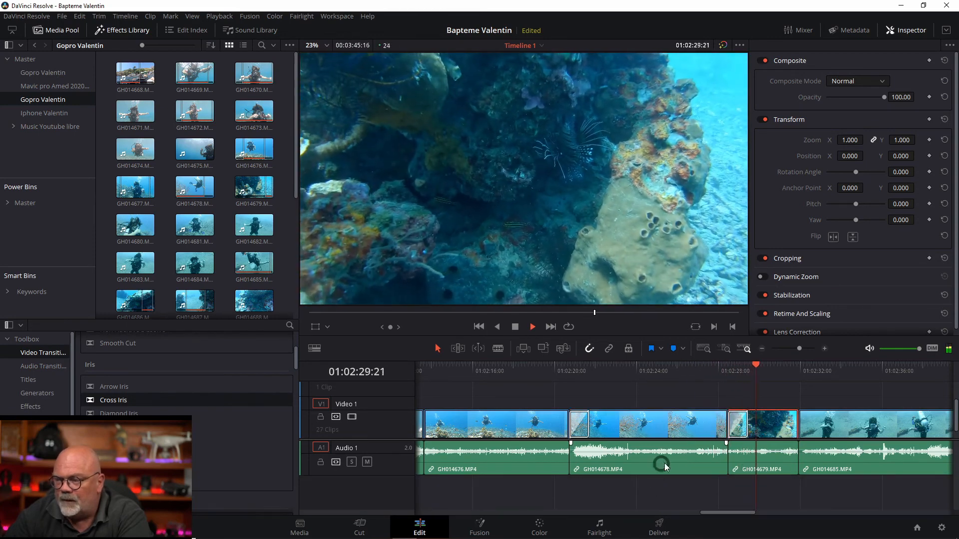
key("space")
left_click(739, 426)
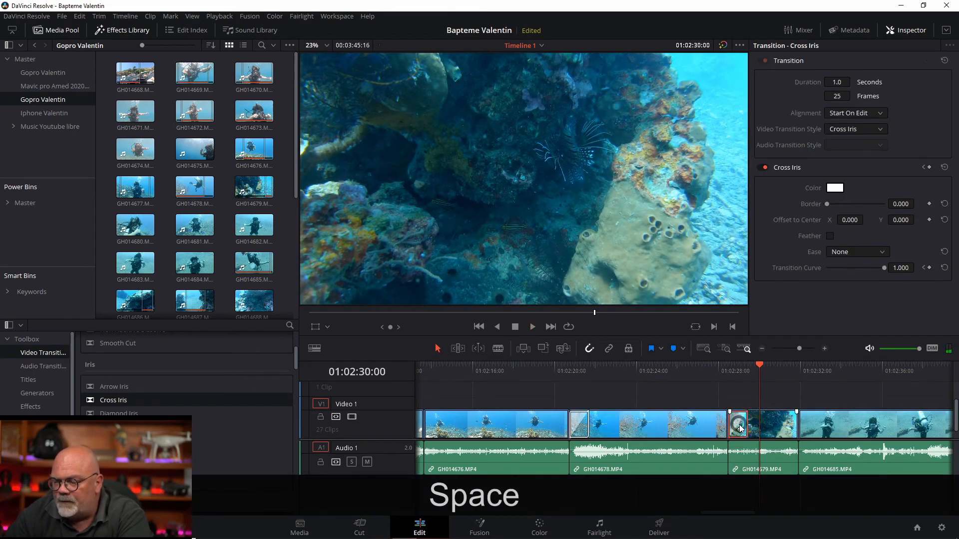
key("BackSpace")
Try a Diamond Iris transition at the cut between GH014678.MP4 and GH014679.MP4, play through it and remove it.
scroll(115, 387, "down", 2)
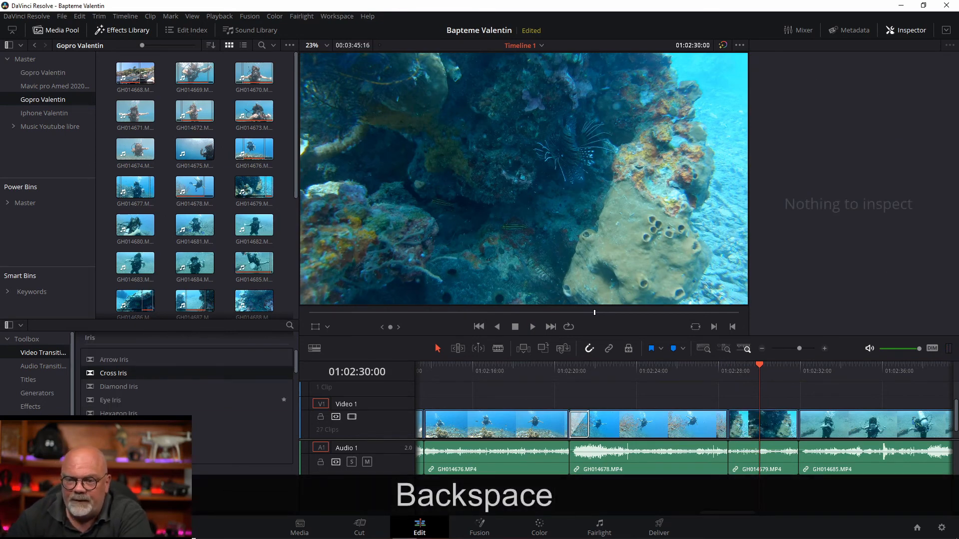
left_click_drag(121, 388, 727, 425)
left_click(705, 366)
key("space")
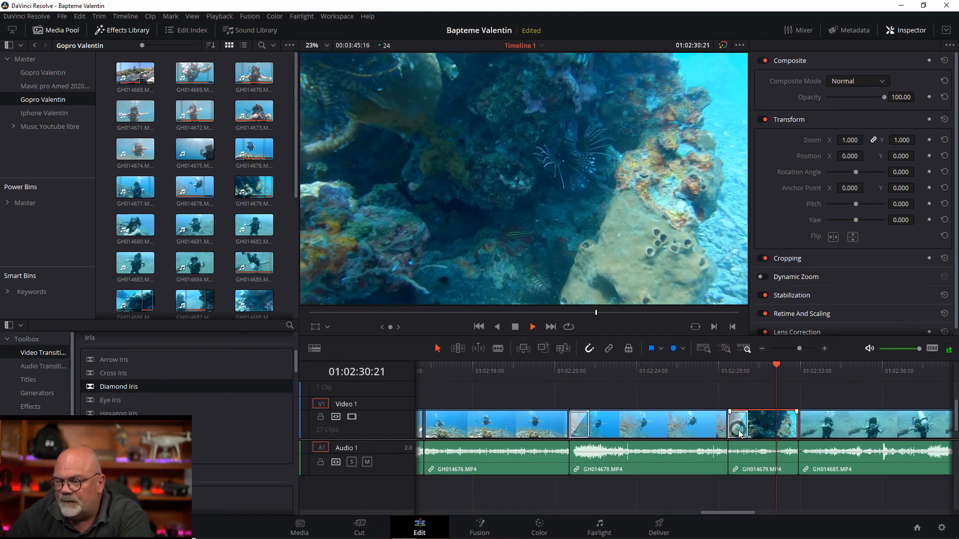
key("space")
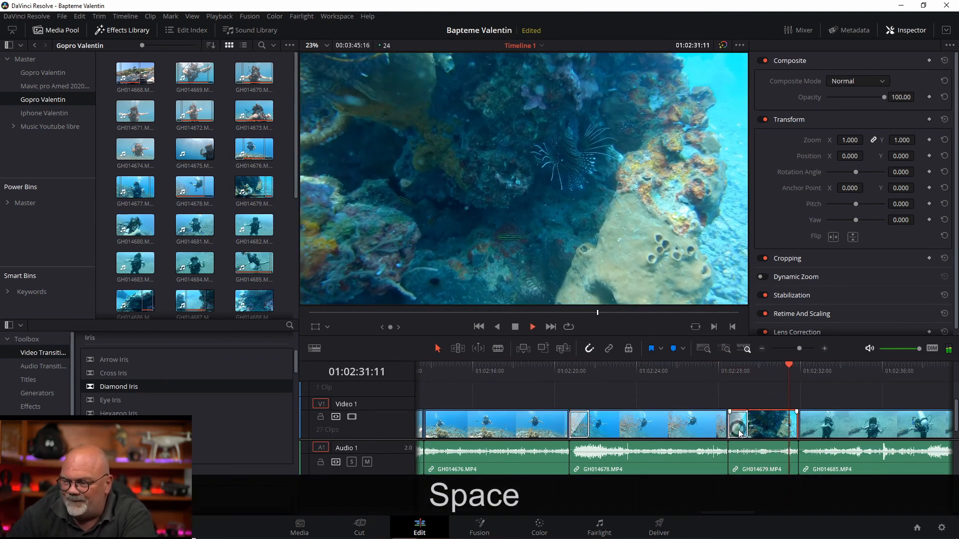
key("space")
left_click(739, 426)
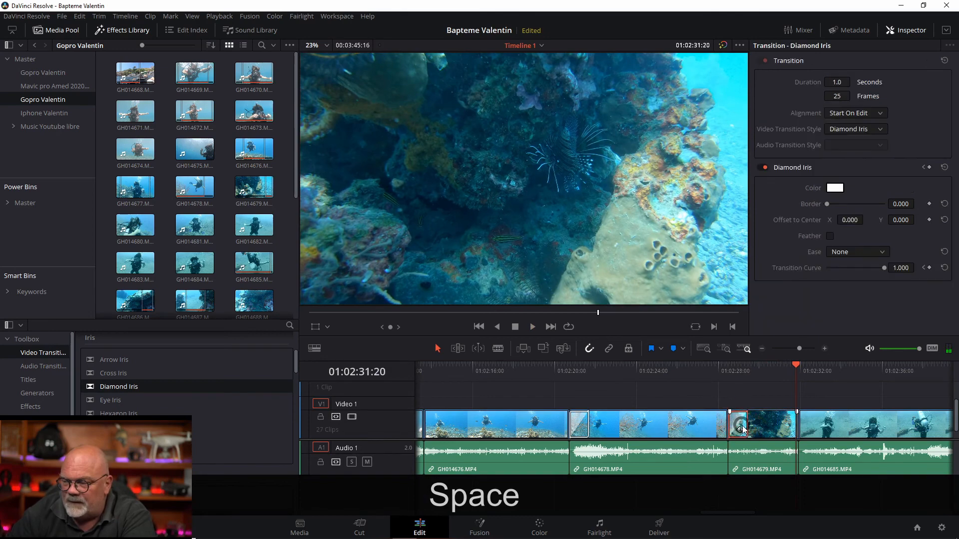
key("BackSpace")
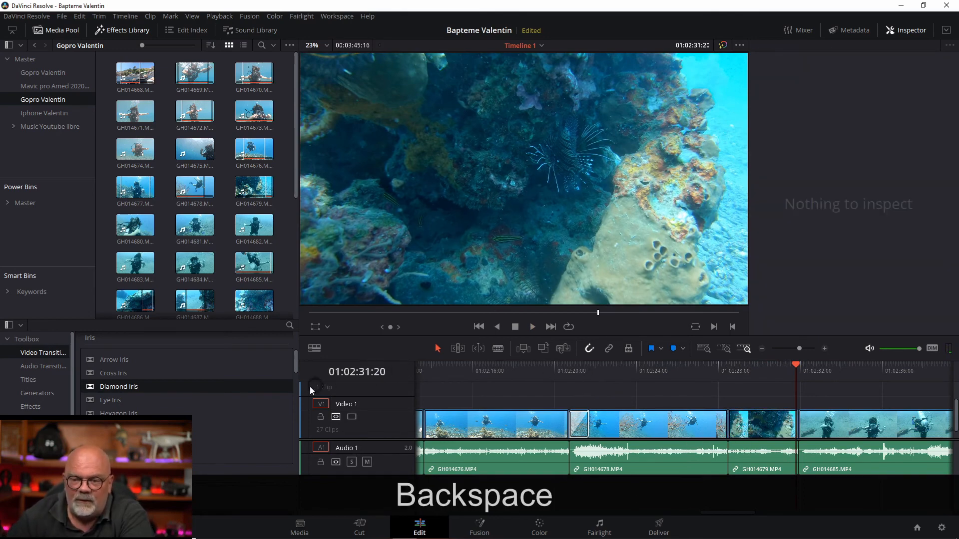
Try a Push motion transition at the cut between GH014678.MP4 and GH014679.MP4, play through it and remove it.
scroll(206, 431, "down", 2)
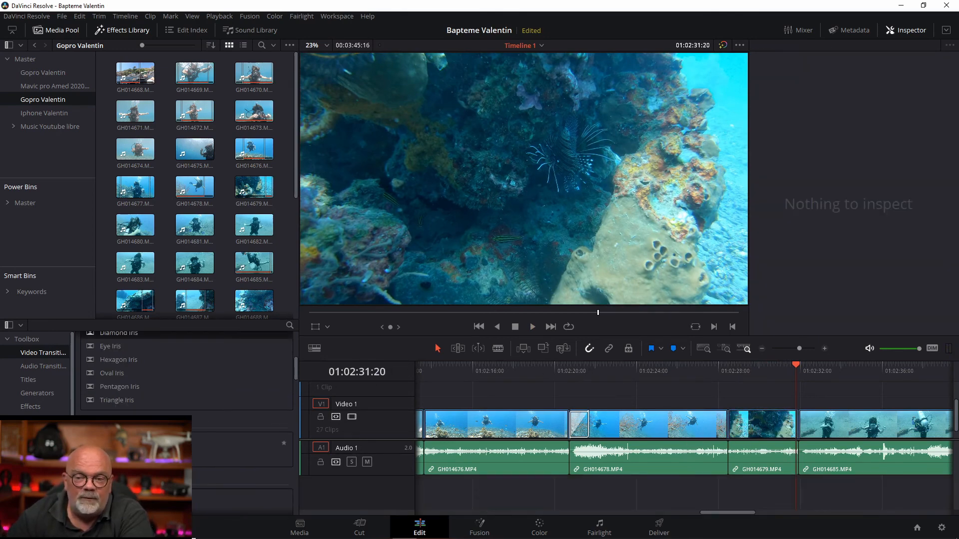
scroll(187, 370, "down", 1)
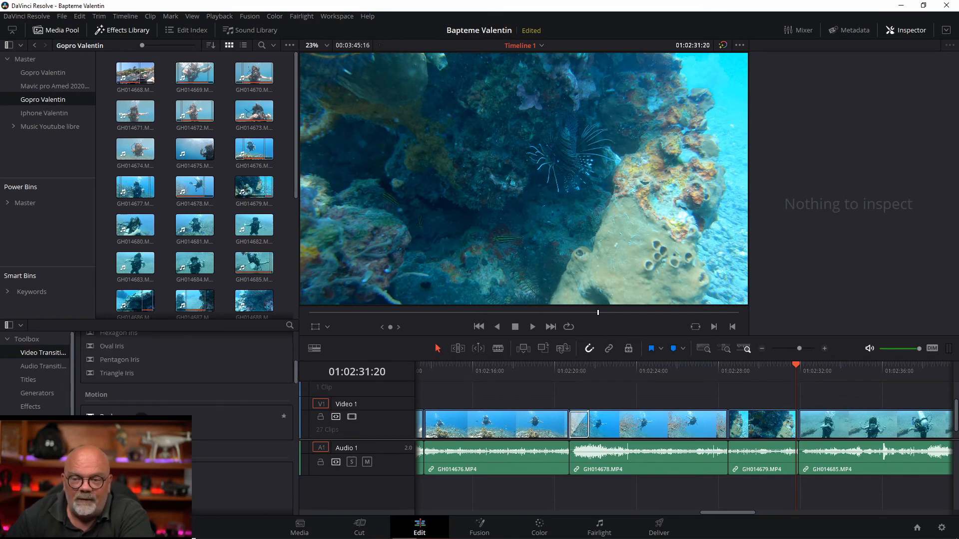
left_click_drag(115, 417, 622, 371)
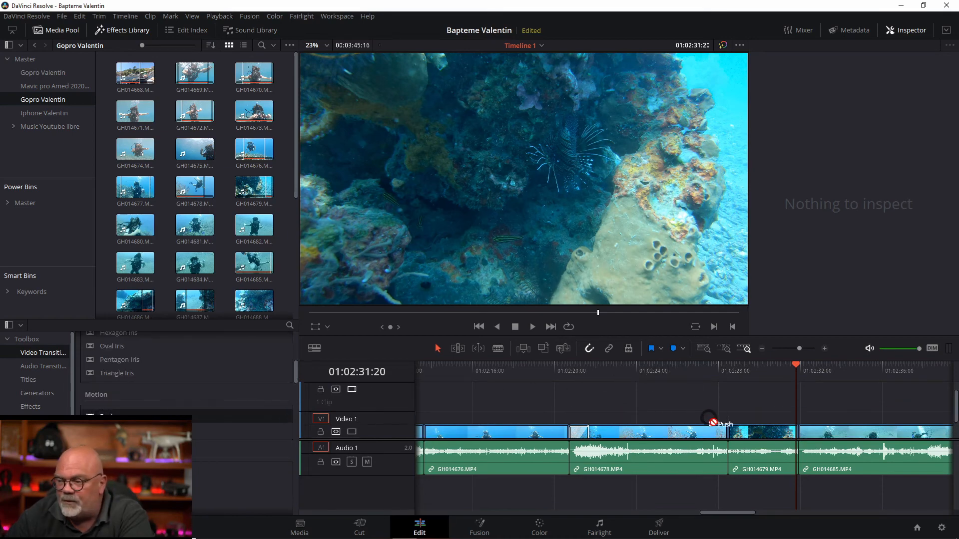
left_click_drag(730, 432, 730, 432)
key("space")
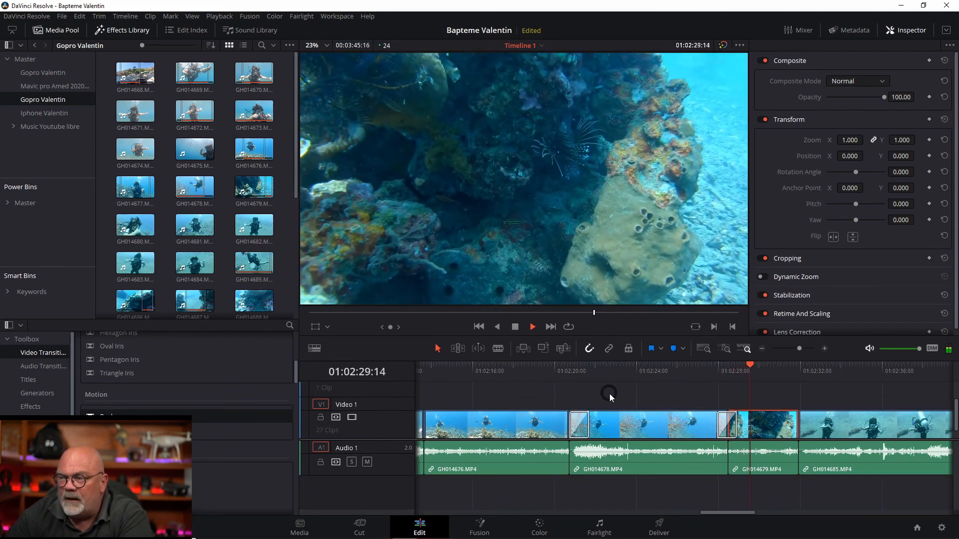
key("space")
key("ctrl+equal")
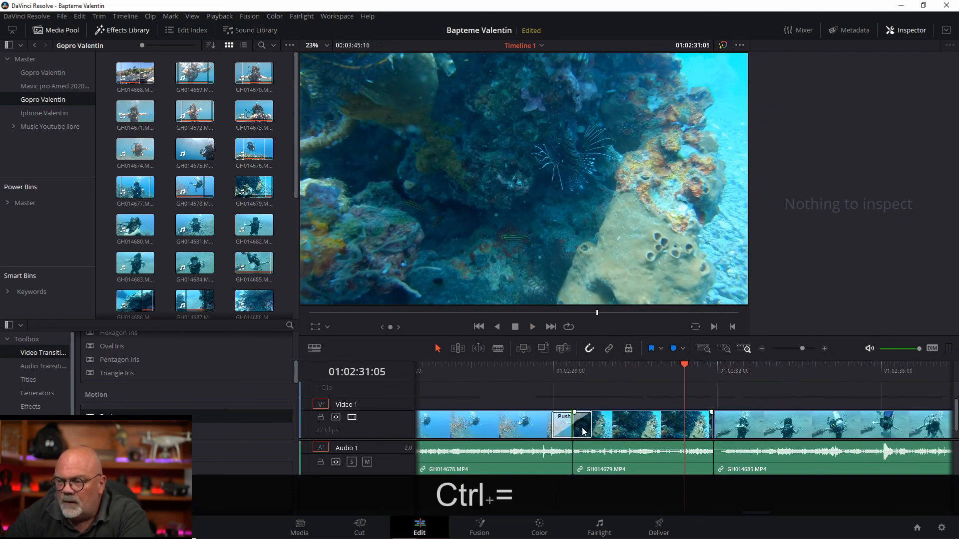
left_click(583, 429)
key("BackSpace")
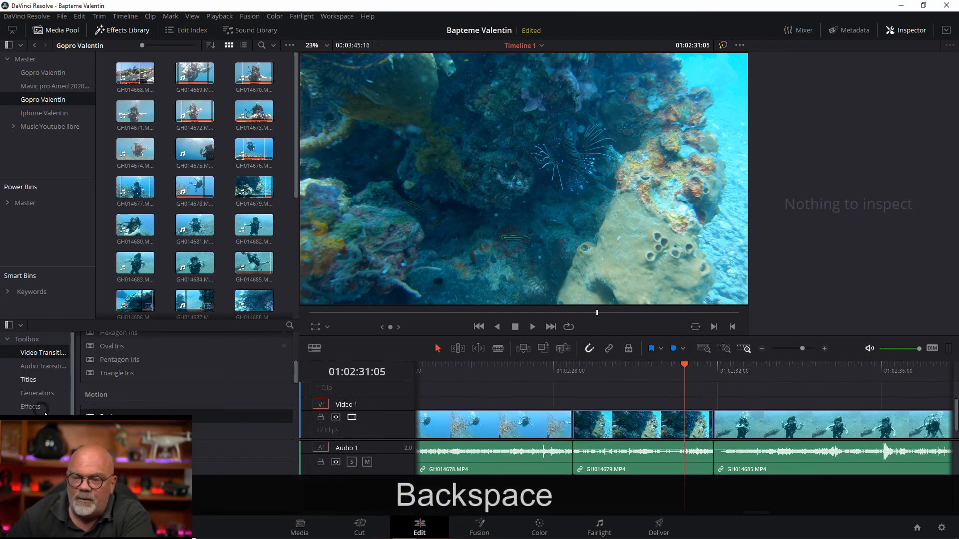
Try a Center Wipe transition at the cut between GH014679.MP4 and GH014685.MP4, play through it and remove it.
scroll(174, 411, "down", 3)
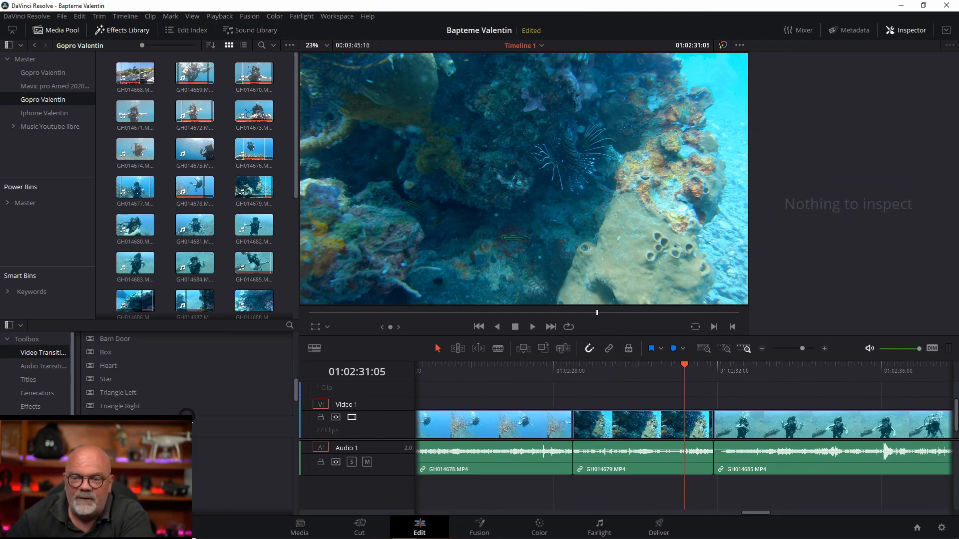
scroll(186, 414, "down", 4)
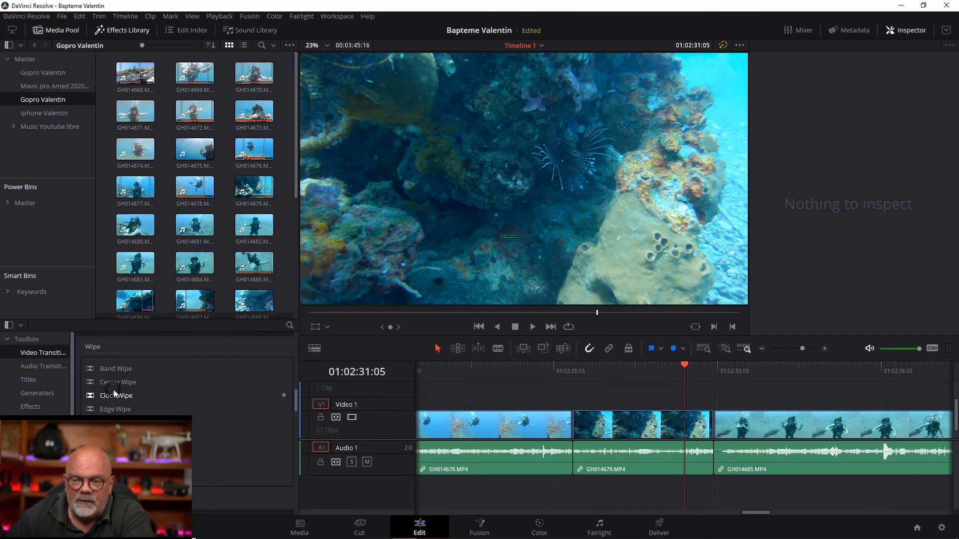
left_click_drag(114, 383, 695, 421)
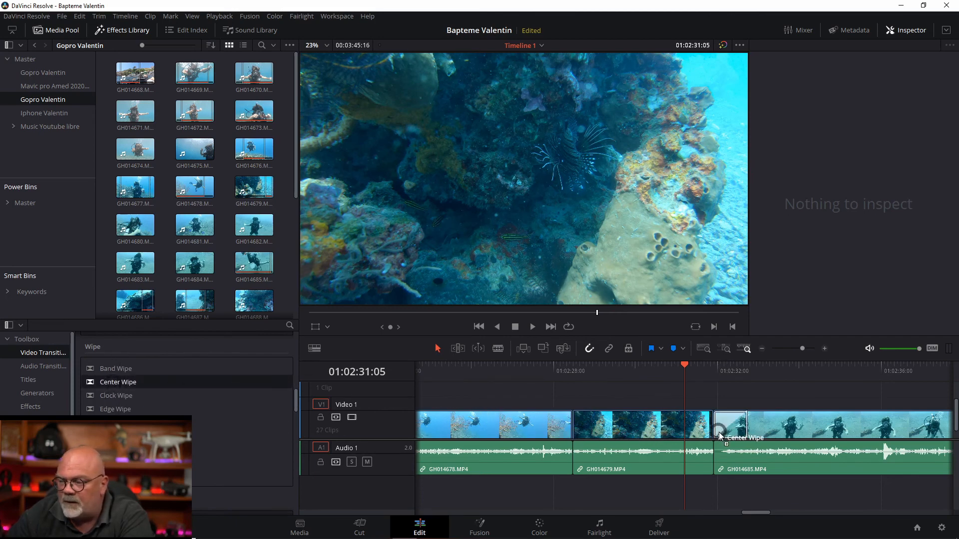
left_click(703, 387)
key("space")
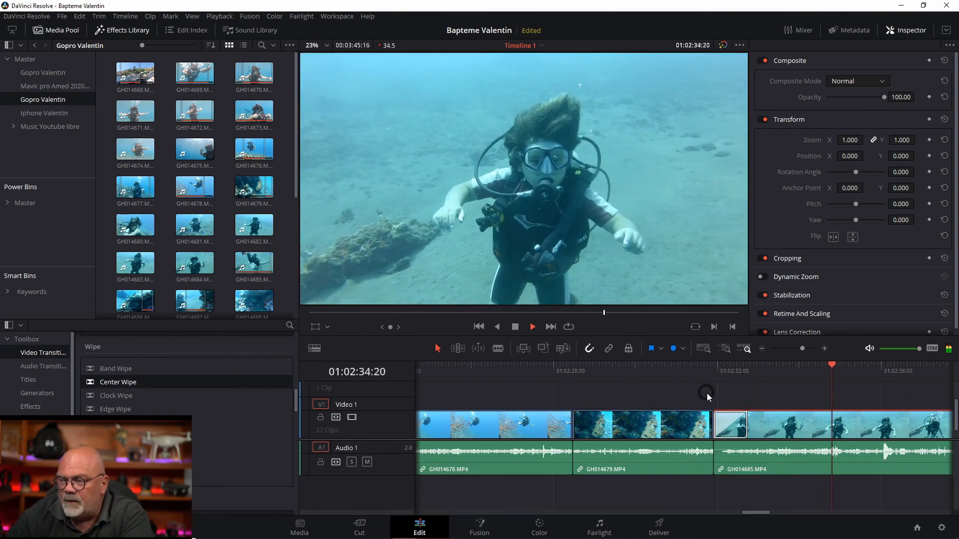
key("space")
left_click(726, 425)
key("BackSpace")
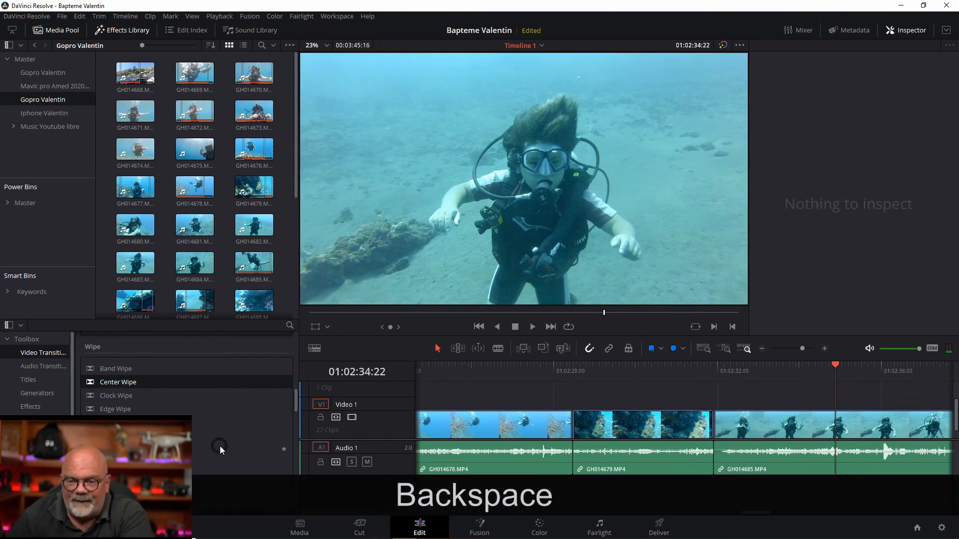
Browse the video transitions from the Wipe group through the Fusion Transitions, including the MrAT film roll, spin and whip variants.
scroll(214, 439, "down", 3)
scroll(215, 439, "down", 3)
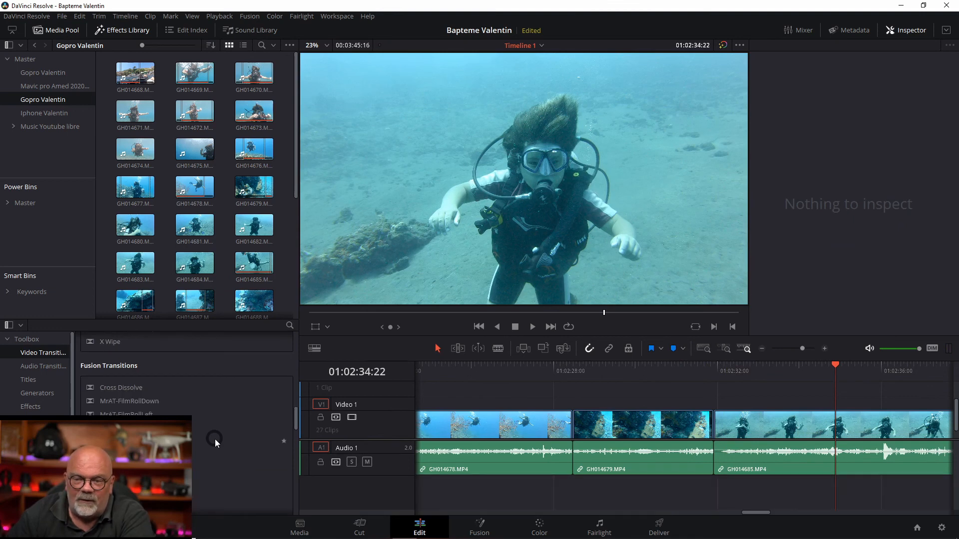
scroll(215, 439, "down", 2)
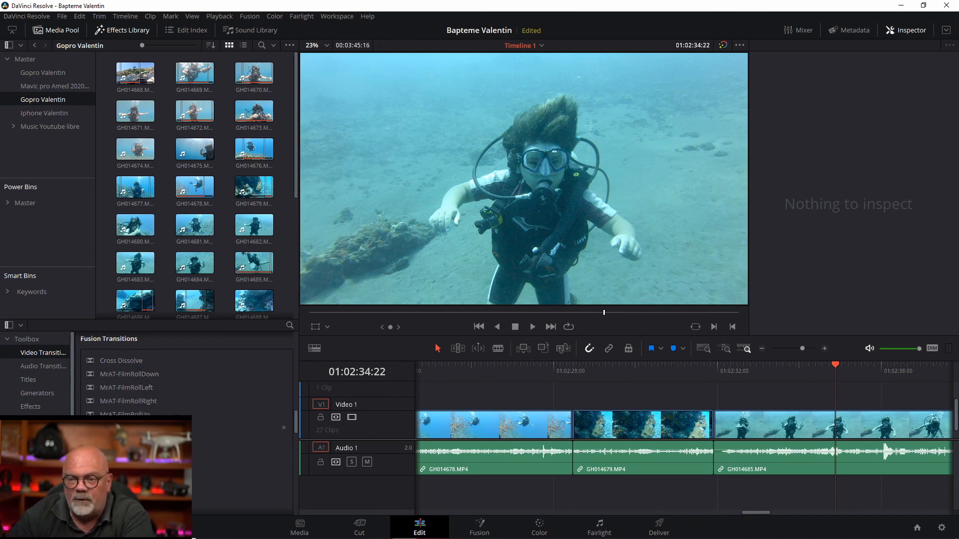
scroll(185, 380, "down", 1)
scroll(185, 374, "down", 3)
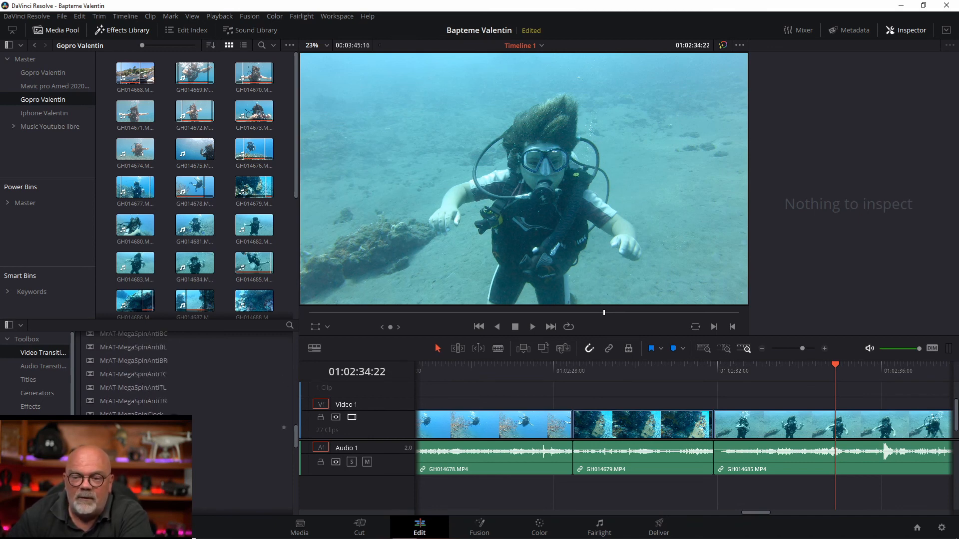
scroll(201, 413, "down", 15)
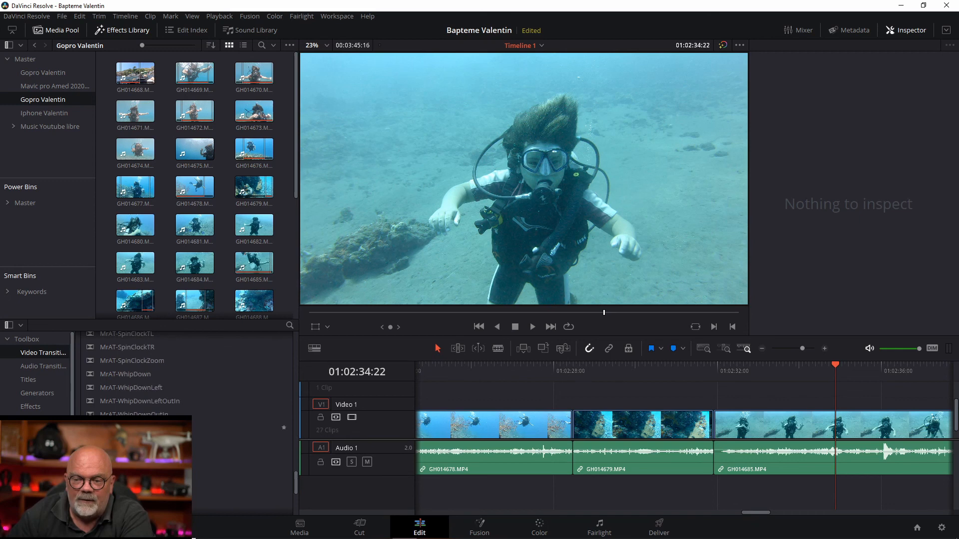
scroll(192, 426, "up", 20)
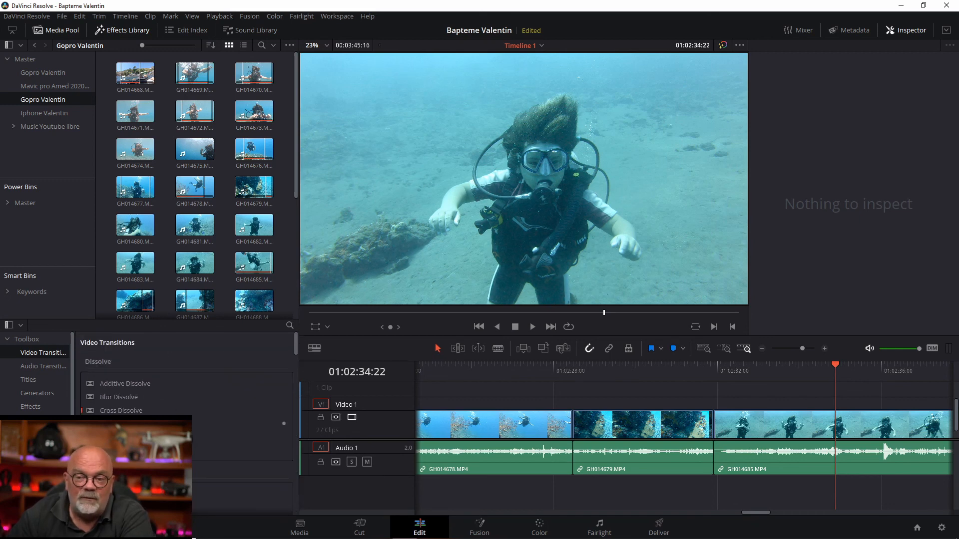
scroll(193, 426, "down", 20)
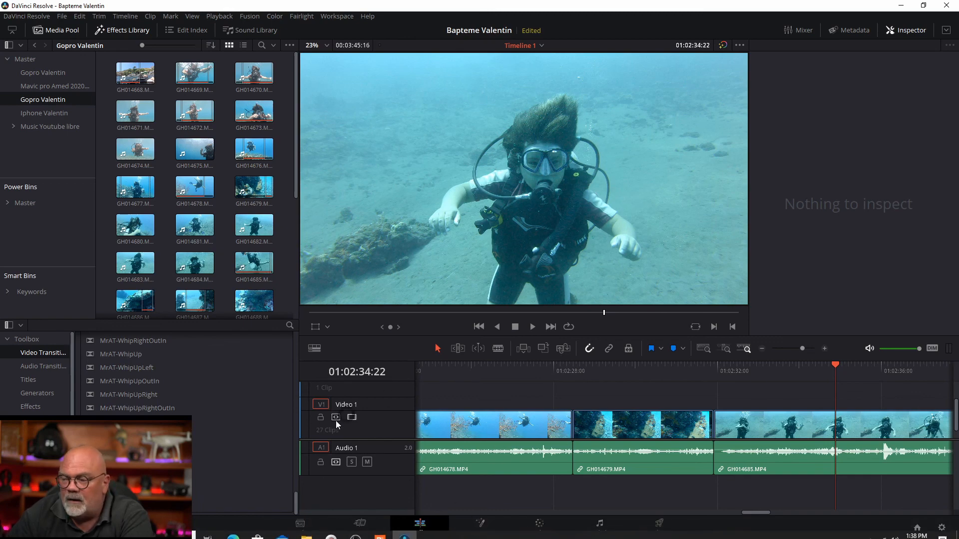
Try a transition from the end of the video transitions list at the cut between GH014678.MP4 and GH014679.MP4, play through it and remove it.
left_click_drag(240, 489, 572, 424)
left_click(489, 374)
key("space")
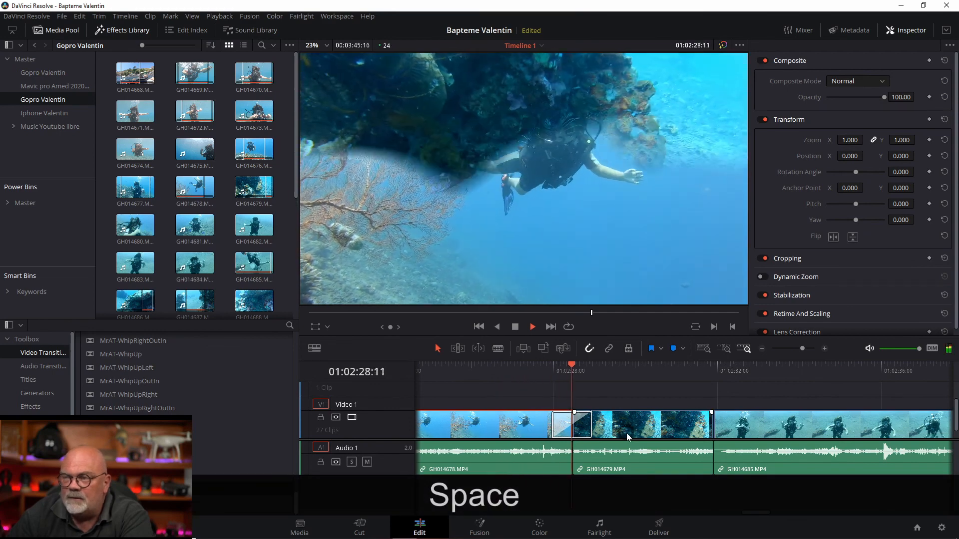
key("space")
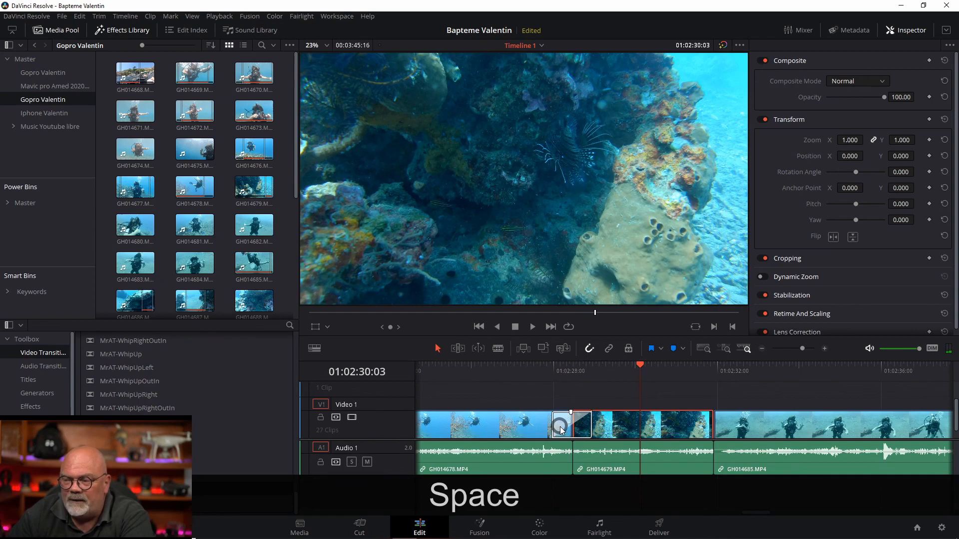
key("BackSpace")
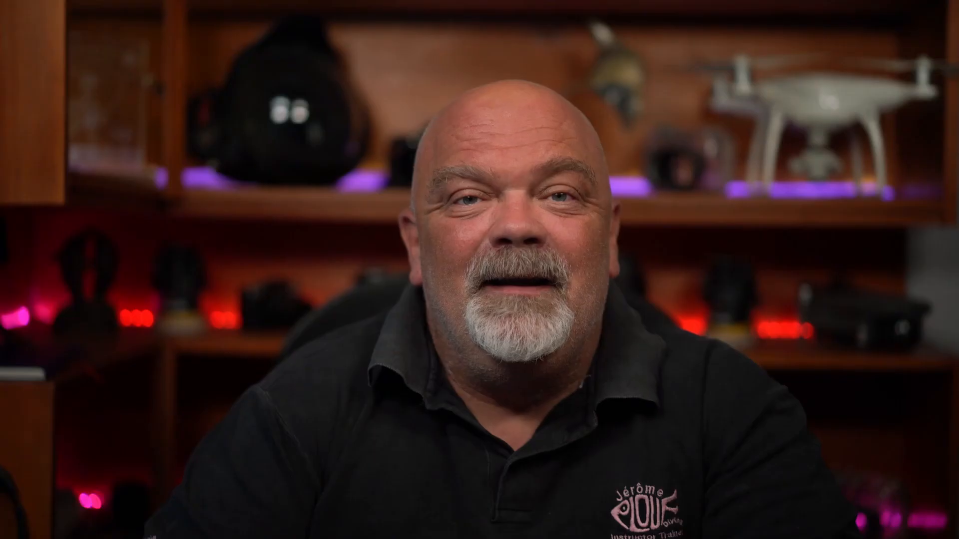